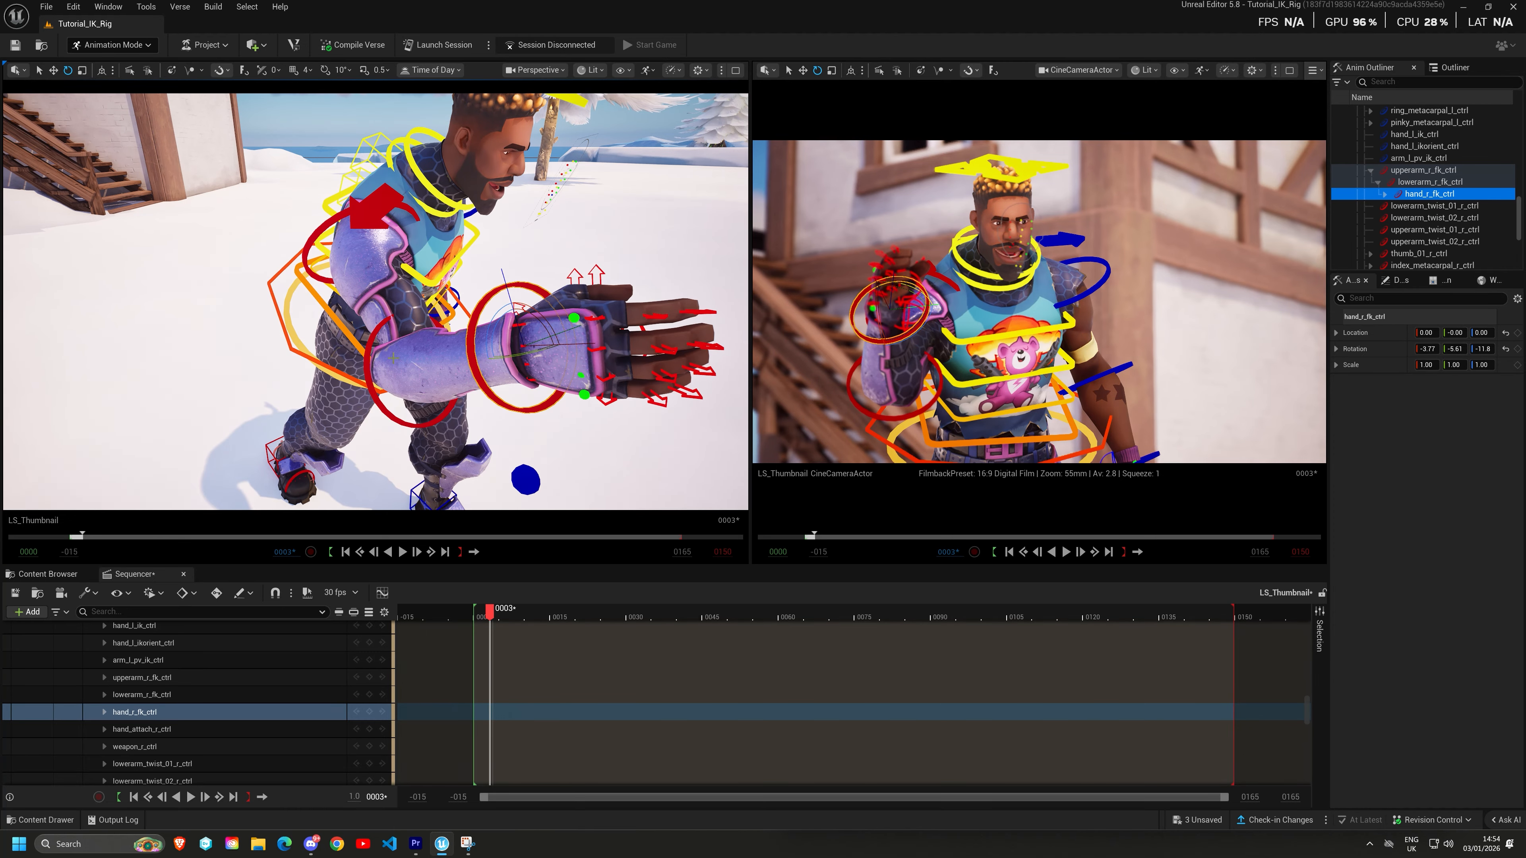
Rotate the character's right hand control, hand_r_fk_ctrl, to about -4.16, 25.48, -14.0.
left_click(452, 406)
left_click_drag(454, 402, 537, 361, "alt")
left_click(611, 344)
left_click_drag(657, 388, 479, 331, "alt")
right_click_drag(479, 331, 361, 330)
left_click_drag(360, 331, 351, 327, "alt")
Rotate the head control, head_ctrl, to turn the character's head.
left_click(336, 145)
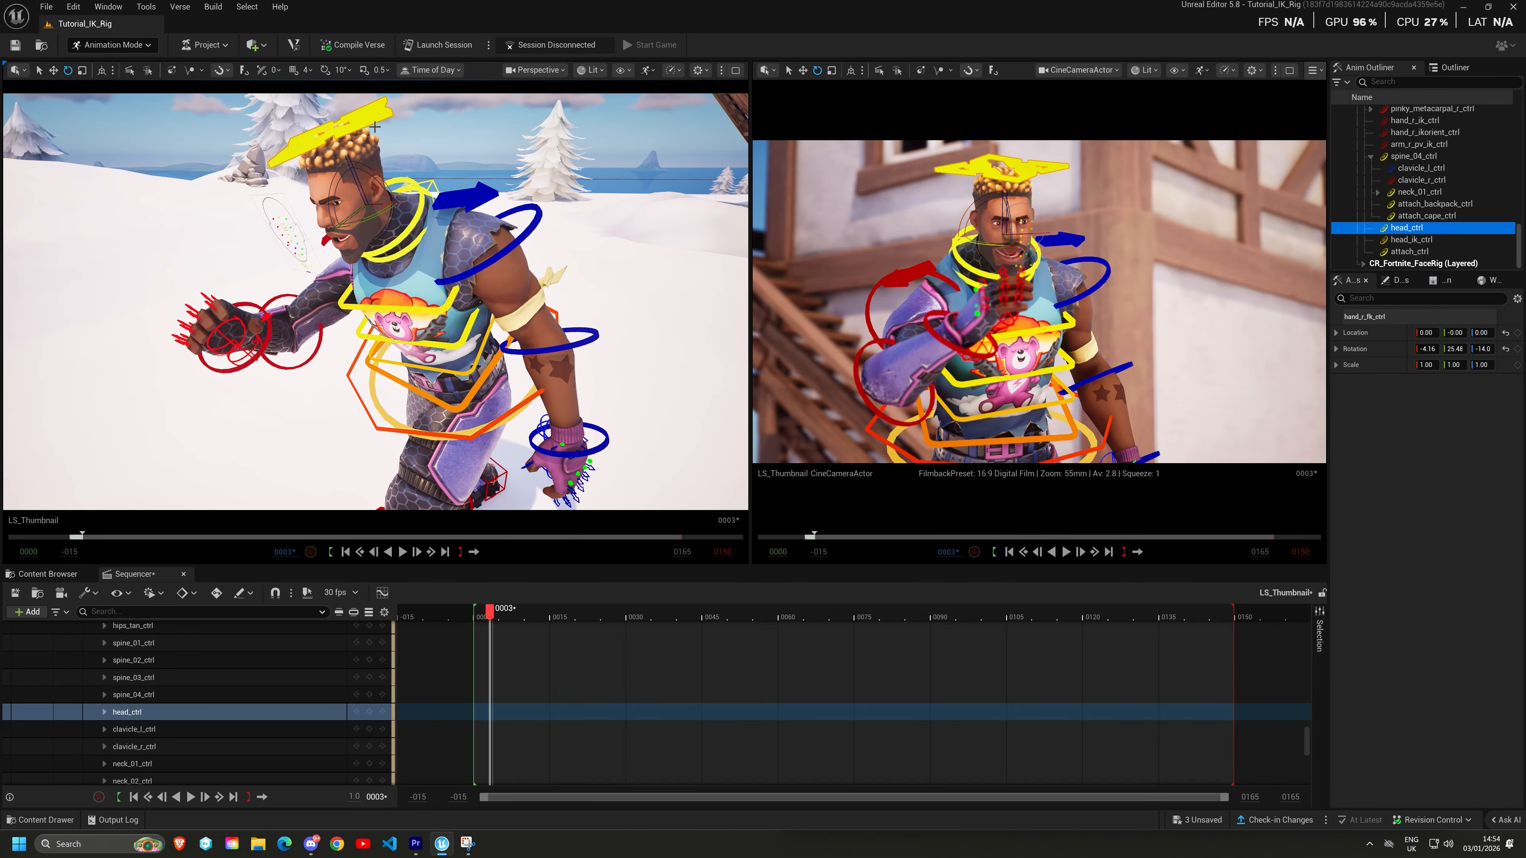
left_click_drag(318, 174, 420, 207)
key("w")
right_click_drag(420, 207, 385, 198)
Move the Jaw face control to a vertical value of about 0.89 to close the character's mouth.
left_click(328, 371)
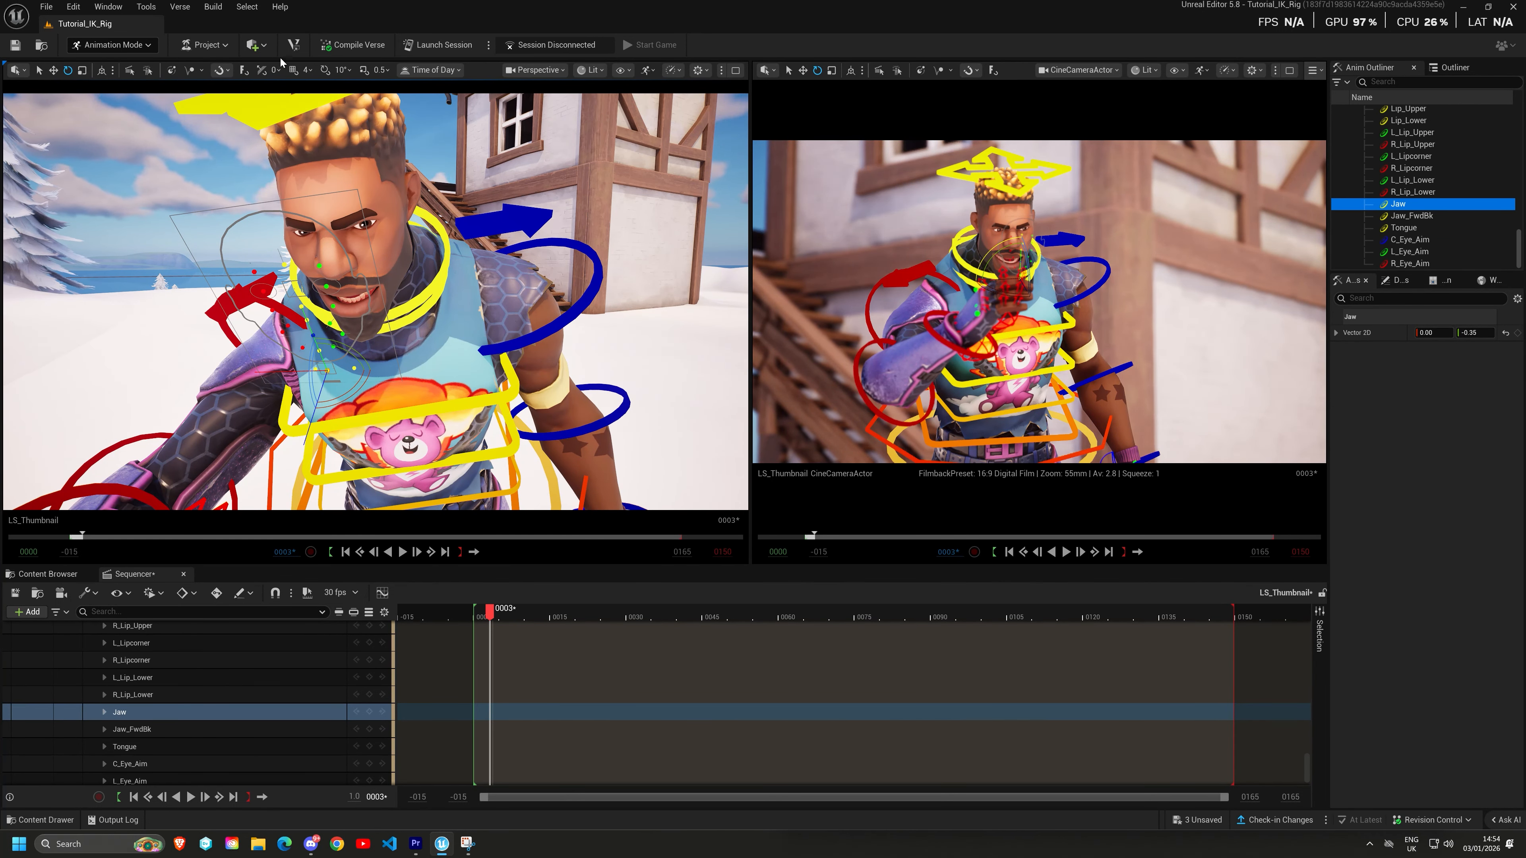
key("w")
left_click_drag(334, 390, 475, 352)
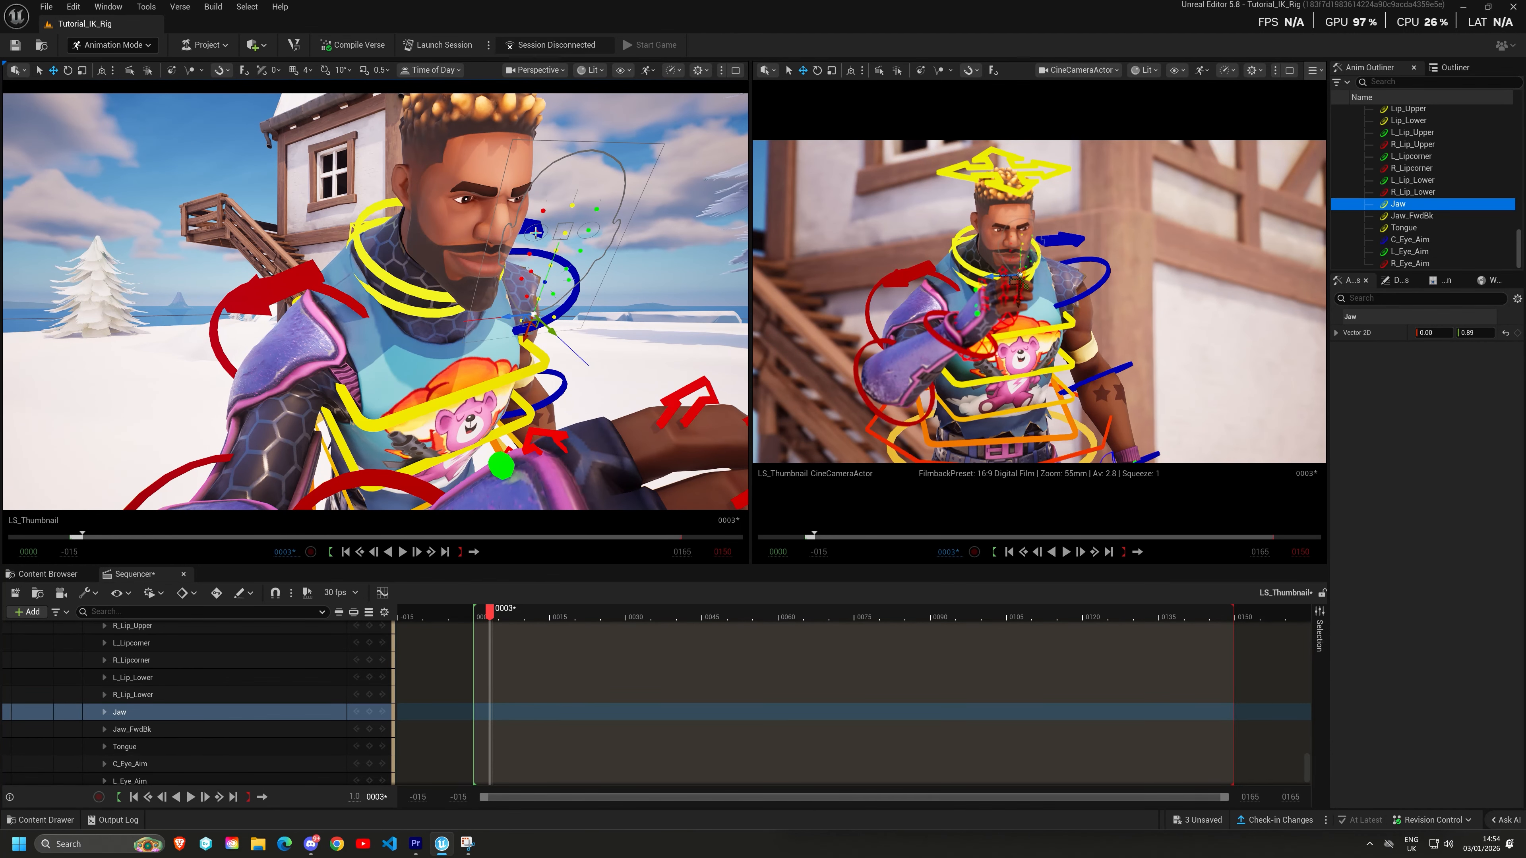
Adjust the pair of upper facial controls on the face rig in front of the character's head.
left_click(536, 232)
left_click(589, 231, "shift")
left_click_drag(580, 254, 248, 264)
left_click(565, 232)
Rotate the left upper arm control, upperarm_l_fk_ctrl, to swing the arm forward and away from the body.
left_click(388, 253)
key("e")
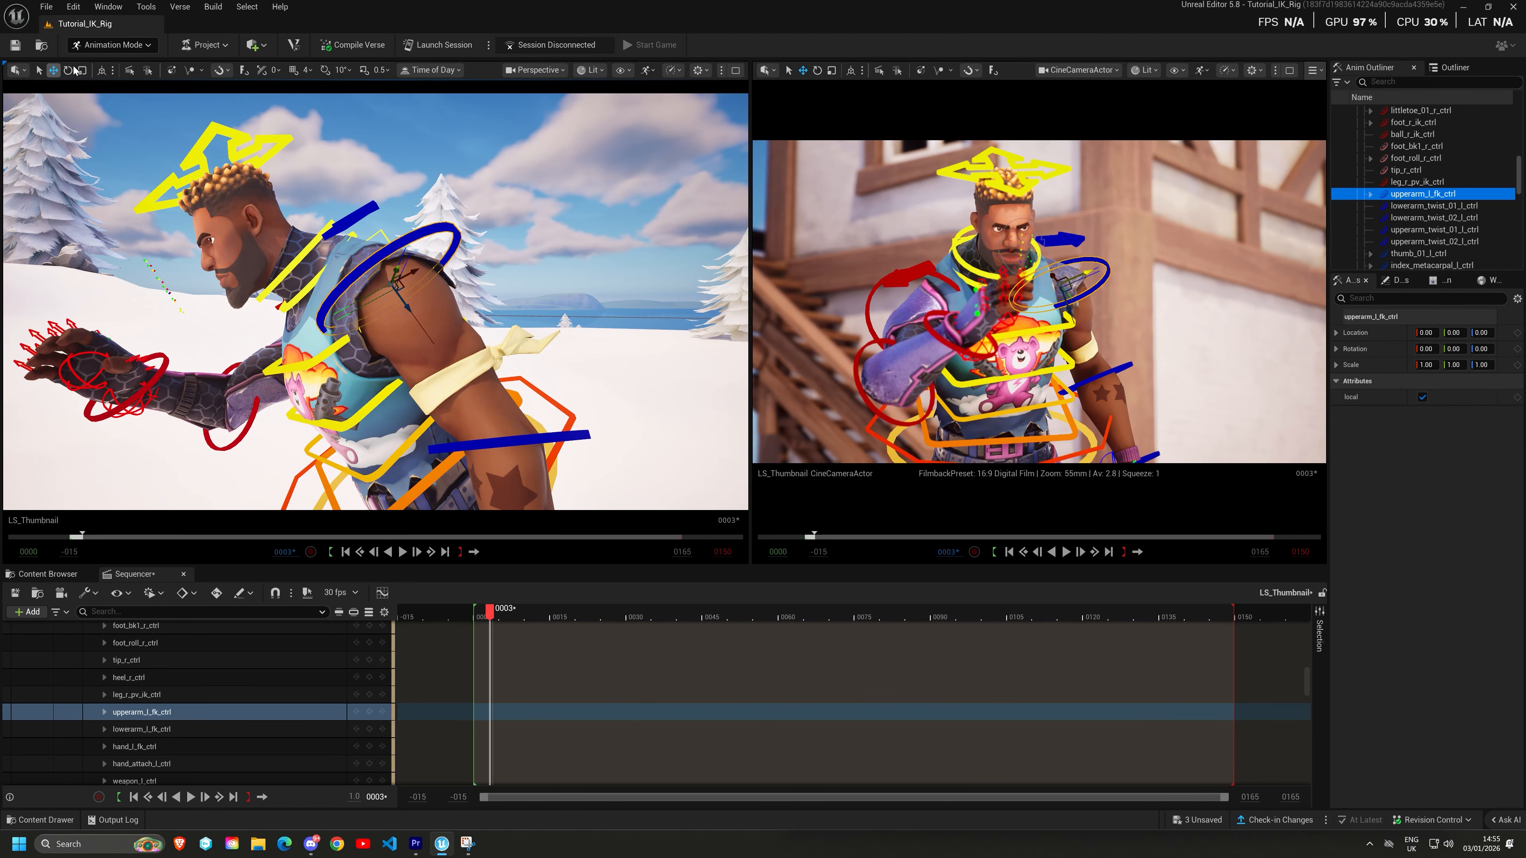
left_click_drag(419, 321, 357, 314)
left_click_drag(409, 269, 385, 245)
left_click_drag(372, 301, 408, 331)
left_click_drag(408, 337, 499, 340, "alt")
Rotate the left forearm control, lowerarm_l_fk_ctrl, to about 37.74, 0, -18.3.
left_click(459, 401)
left_click_drag(396, 472, 283, 391)
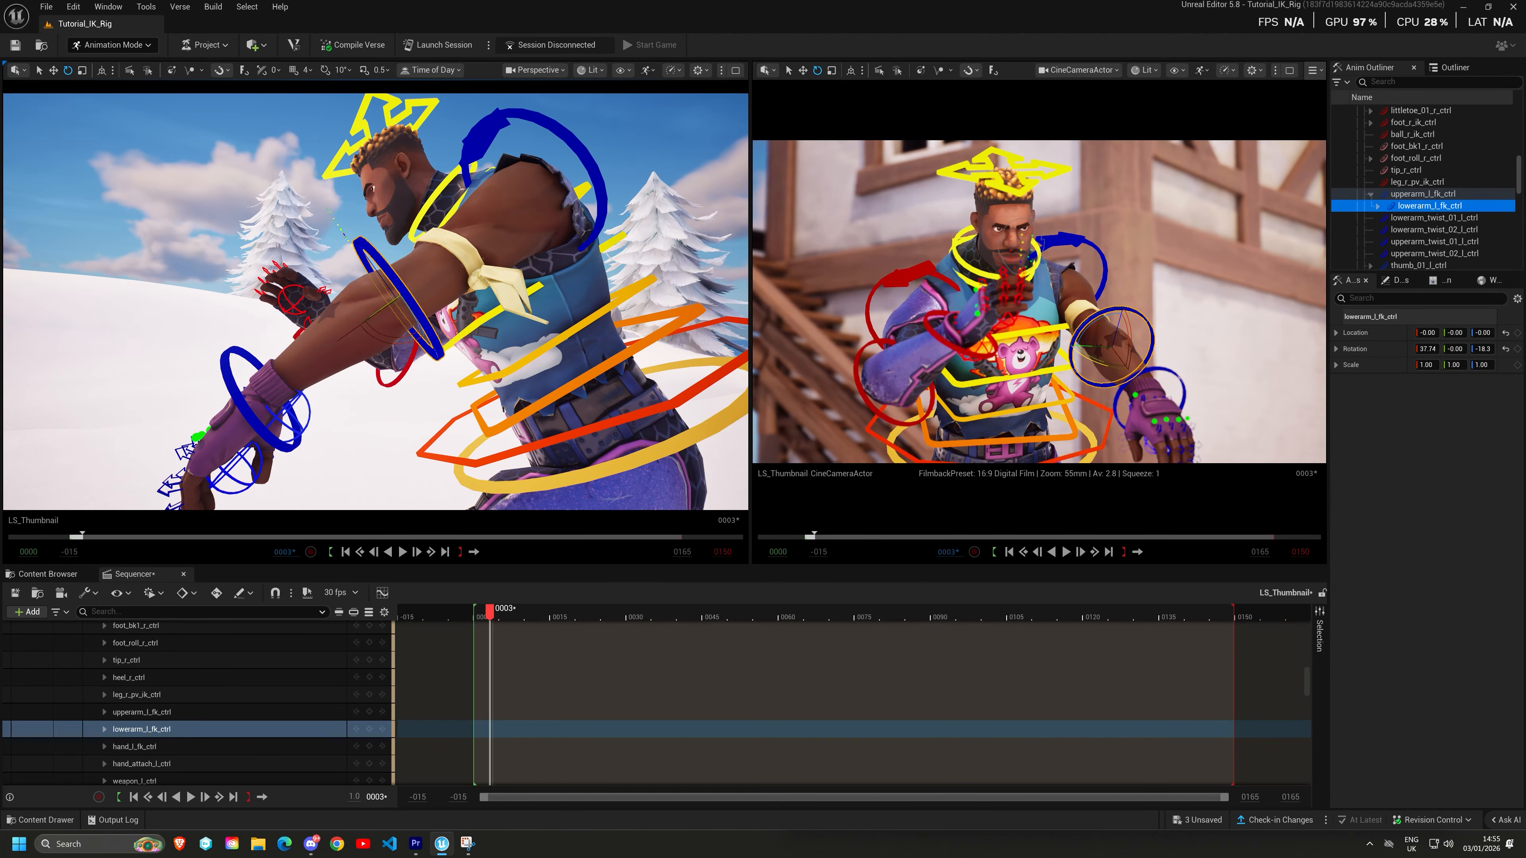
left_click(479, 149)
left_click_drag(492, 189, 373, 194, "alt")
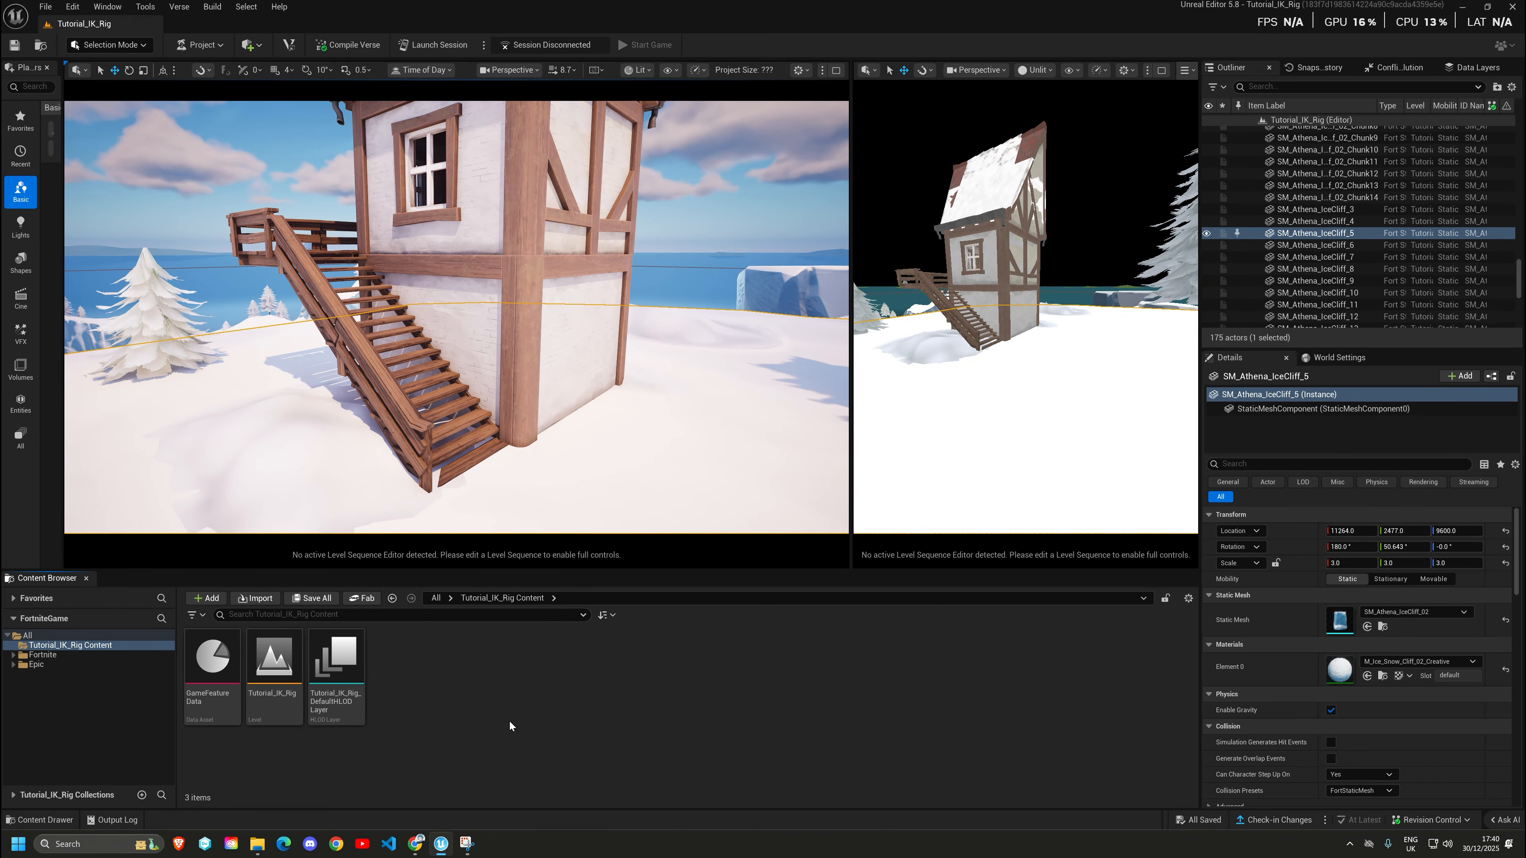
Search the Fortnite content for "character device" and place a Character Device on the snow beside the house.
left_click(44, 655)
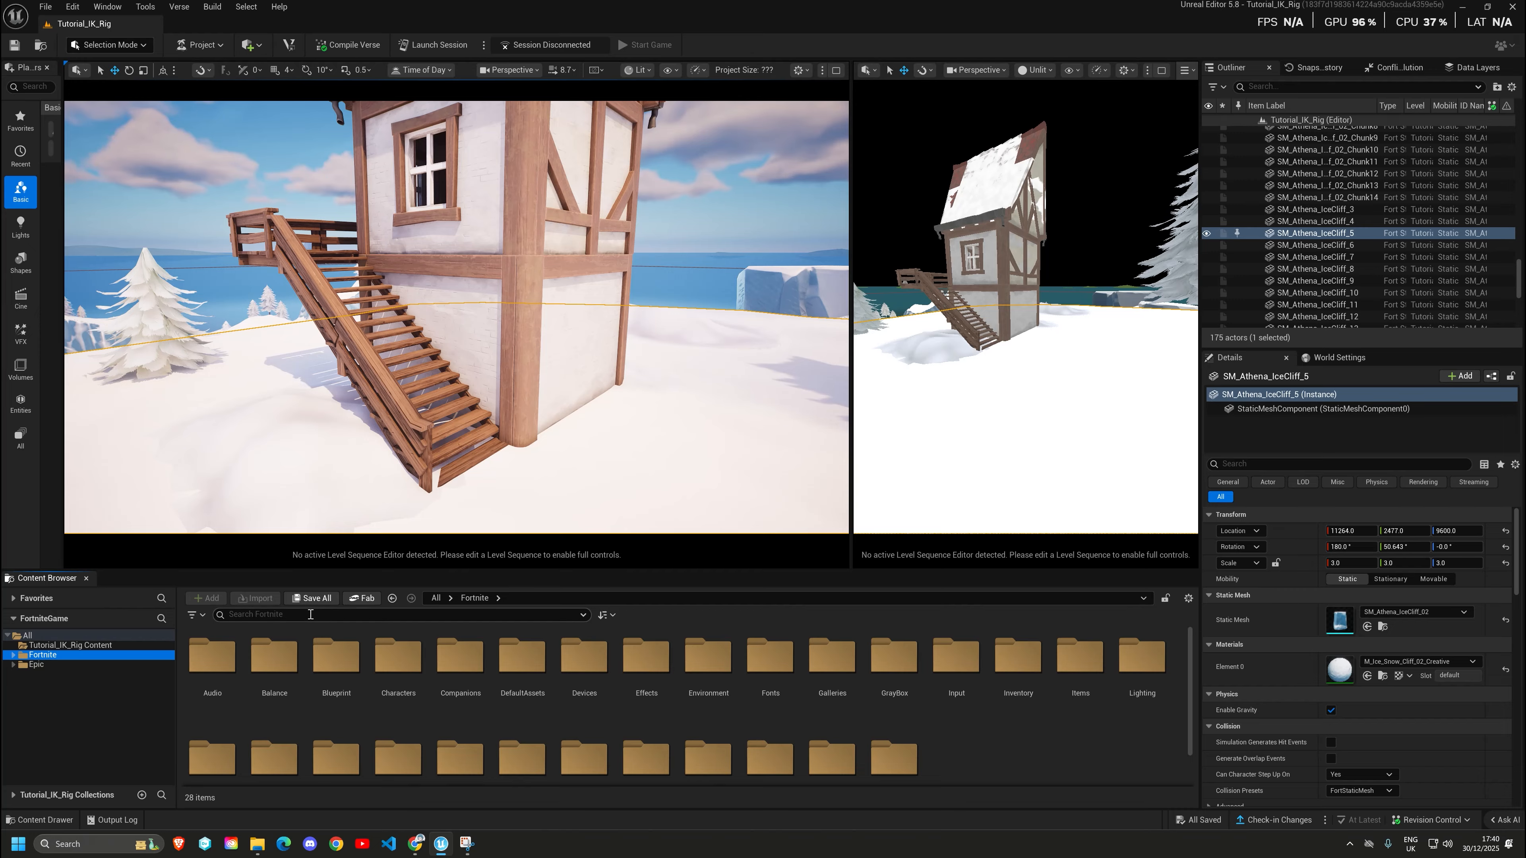
left_click(337, 619)
type("charac")
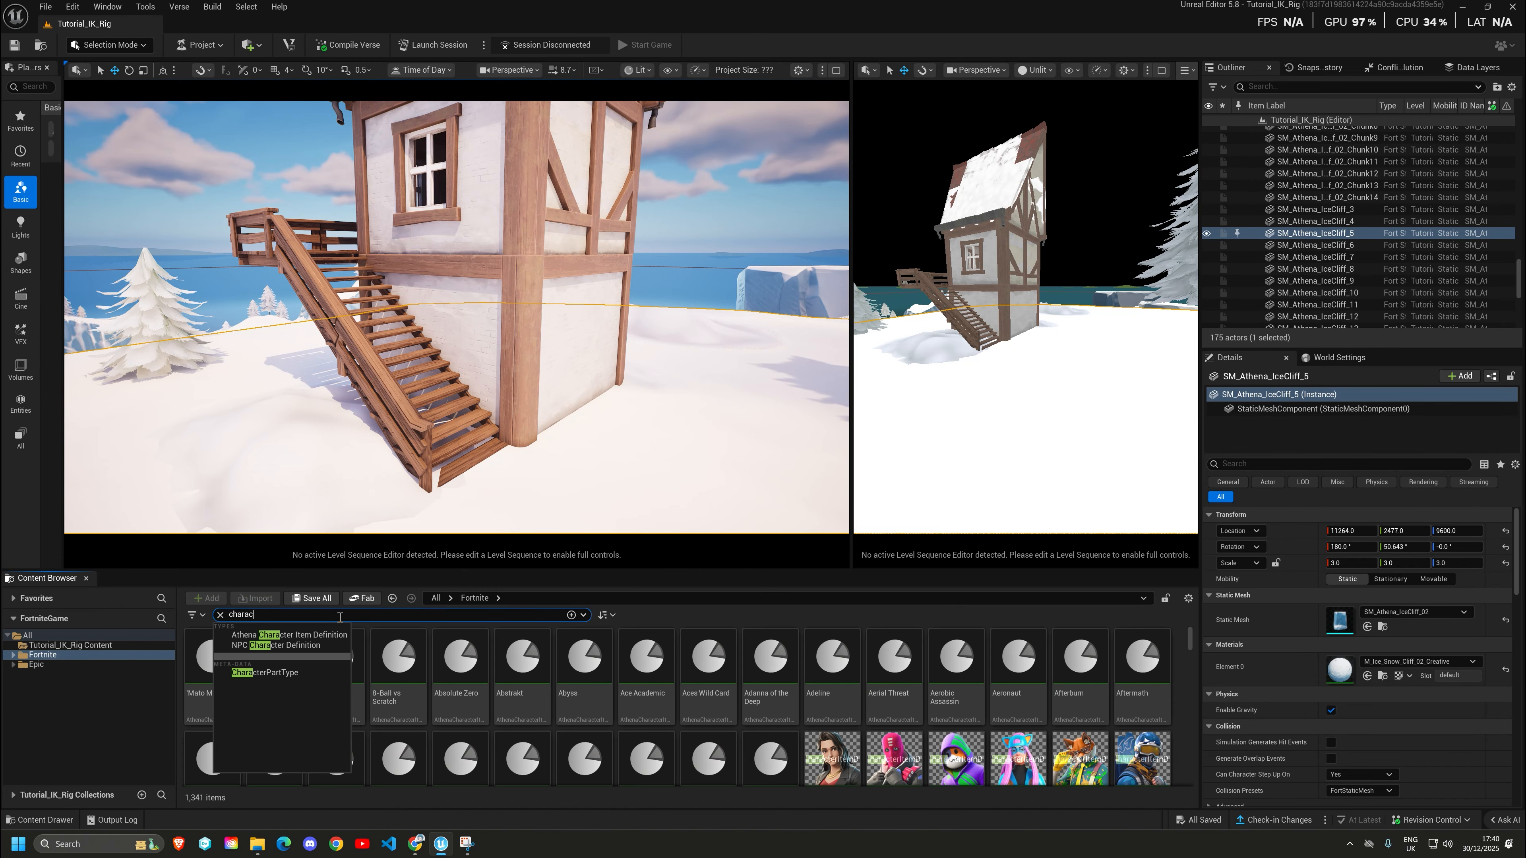
type("ter device")
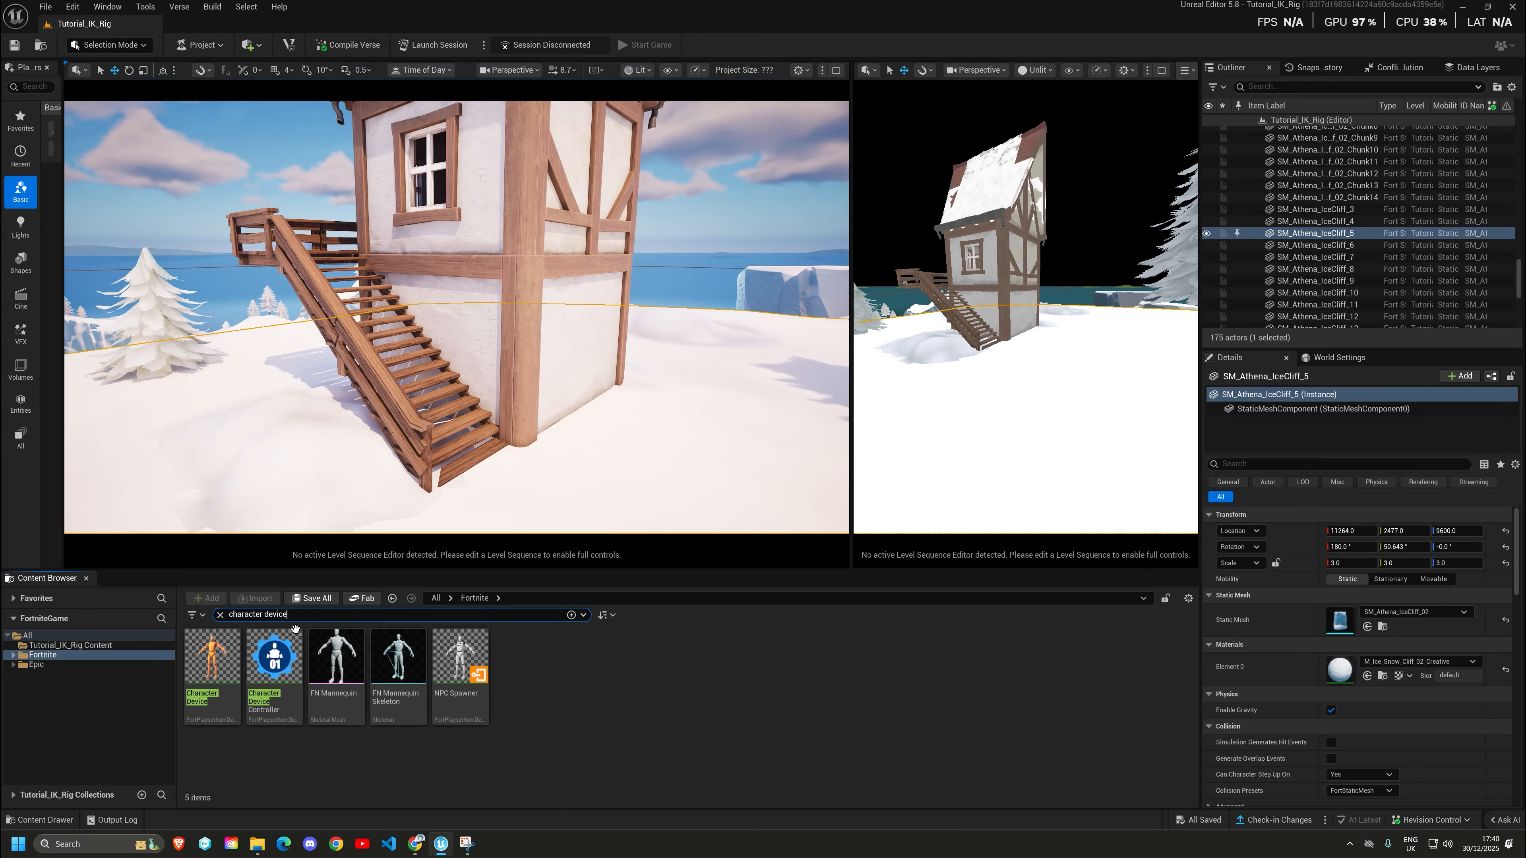
left_click_drag(208, 661, 676, 454)
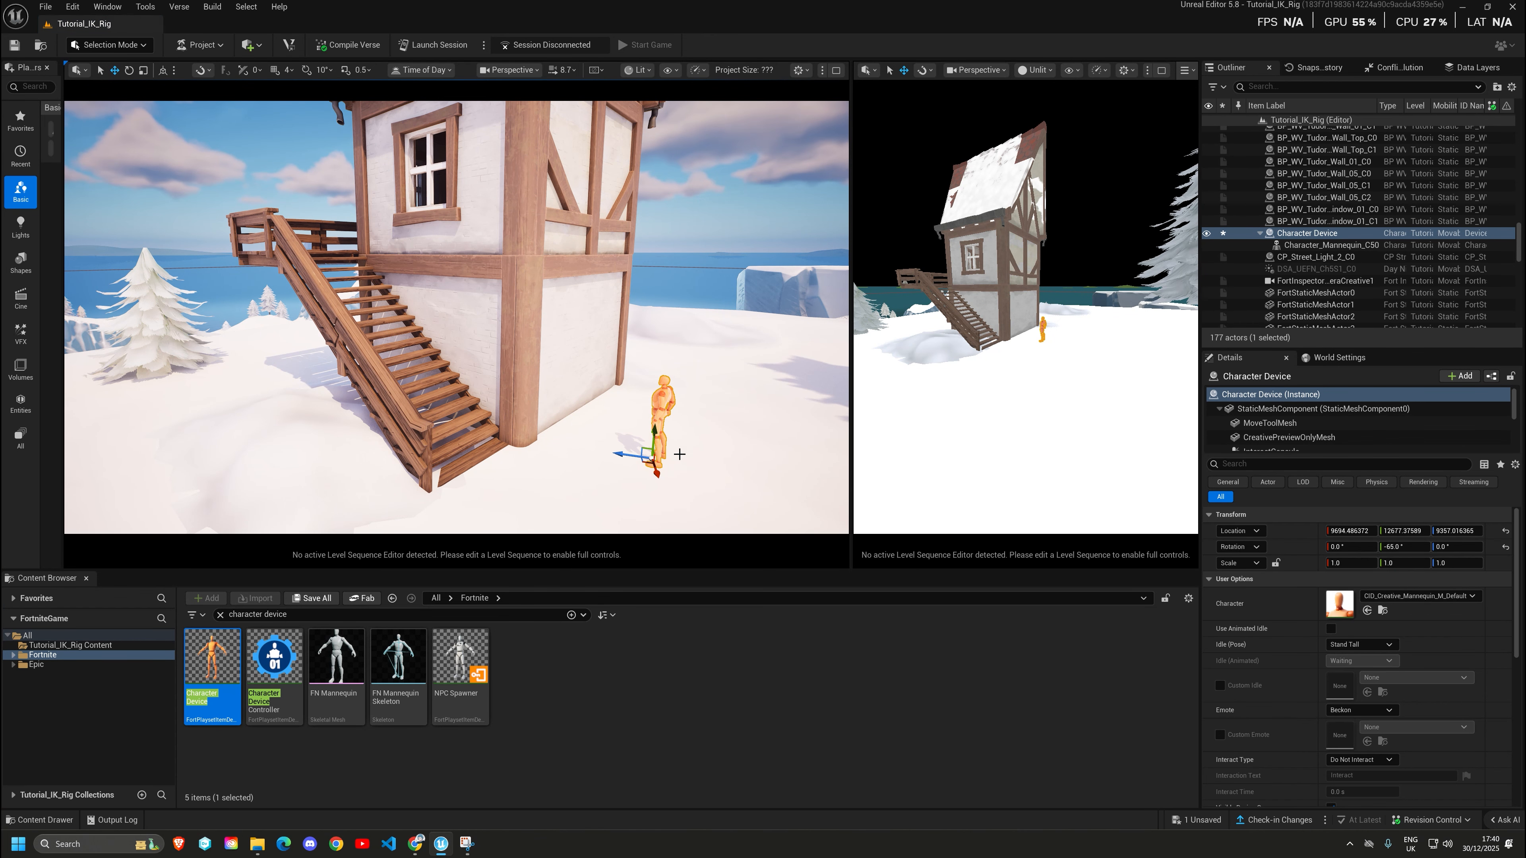
Rotate the Character Device about its vertical axis to about 64.8° so the mannequin faces the view.
right_click_drag(704, 459, 687, 444)
key("w")
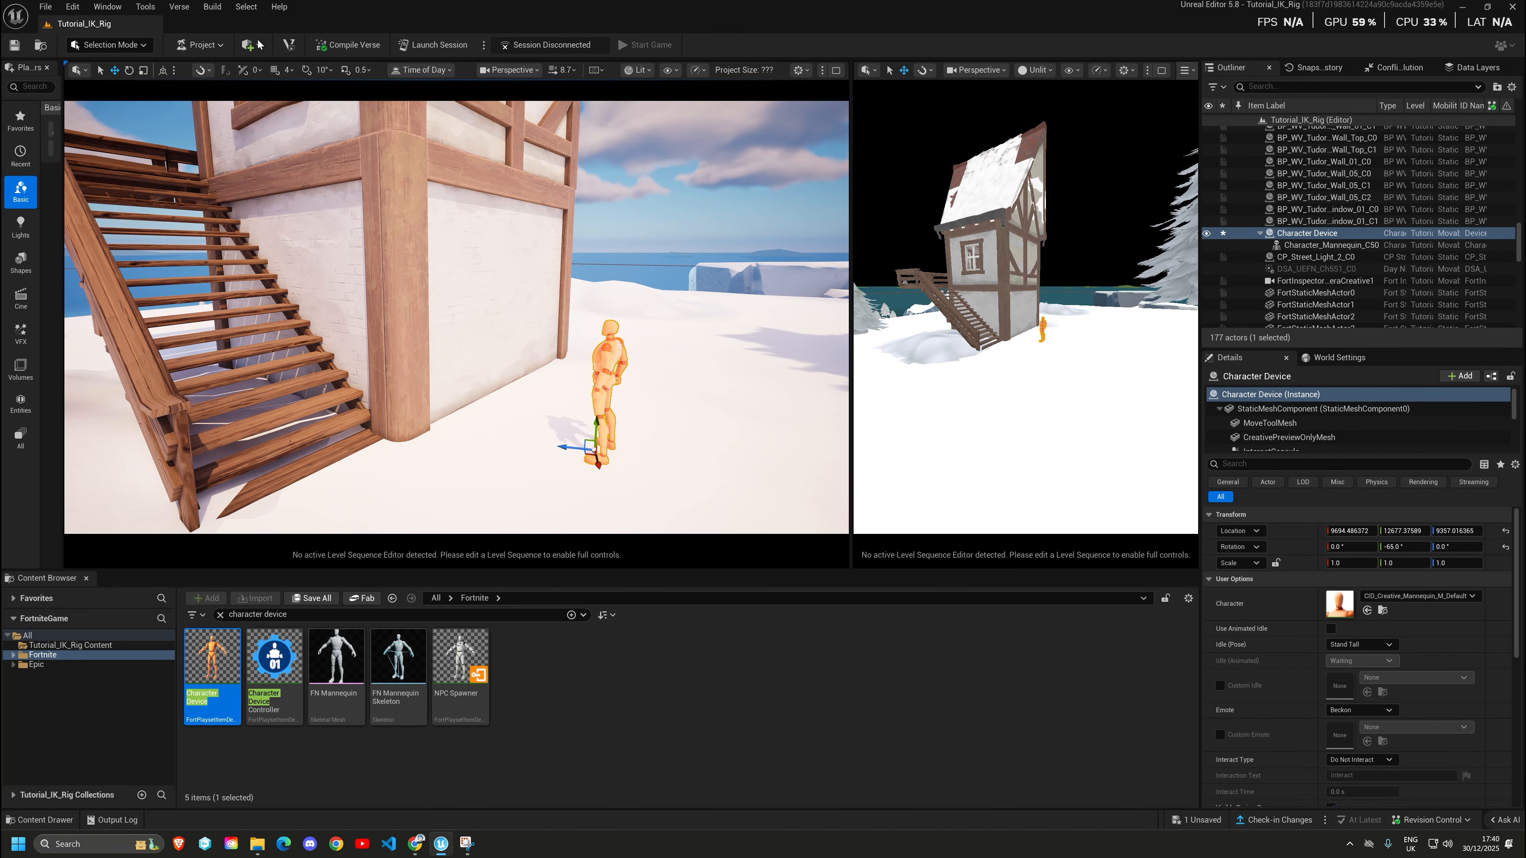
left_click(130, 70)
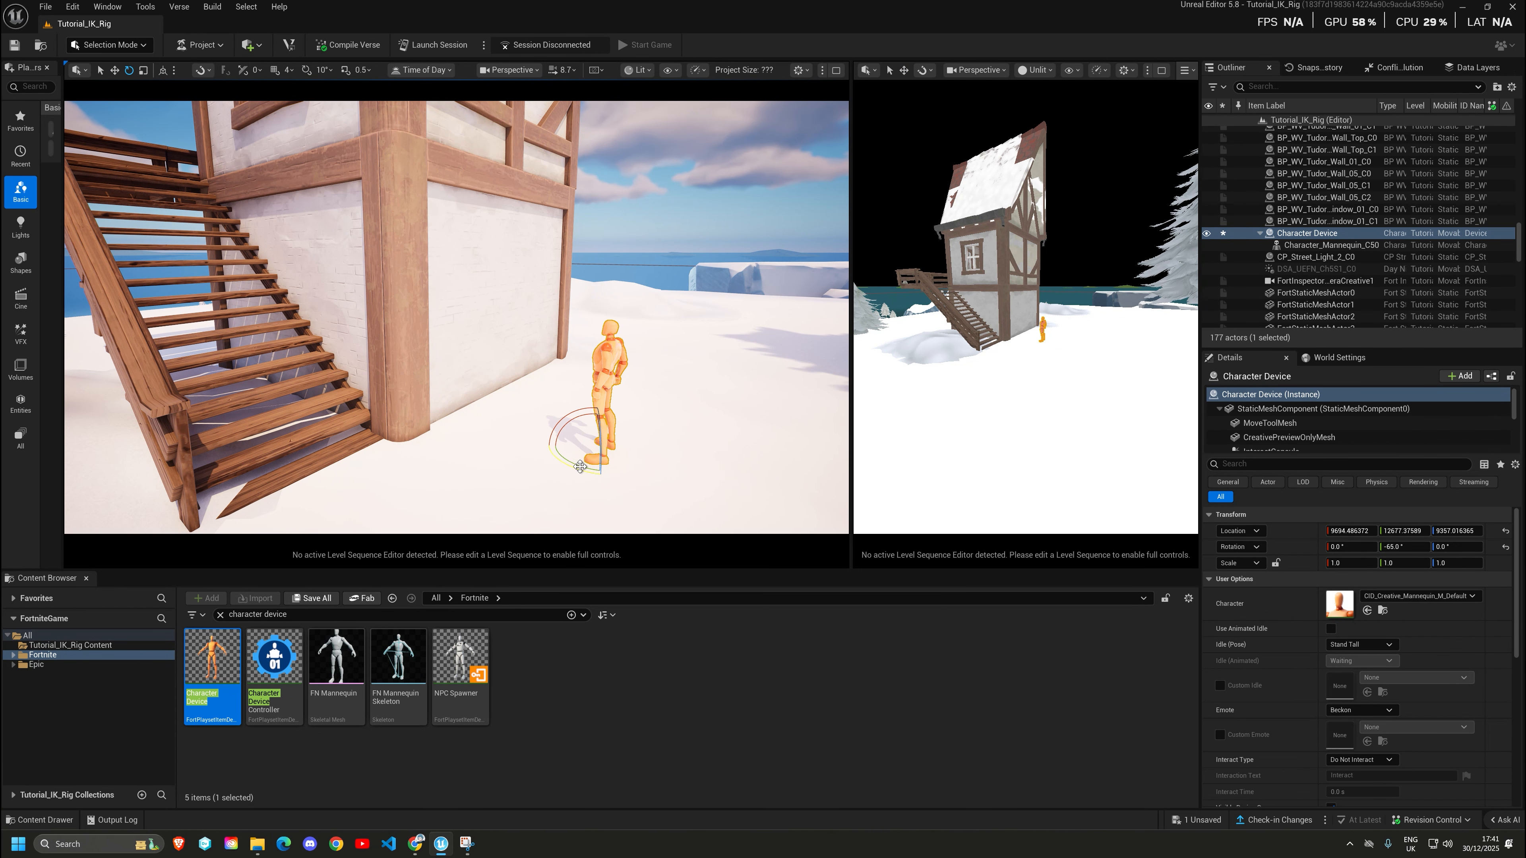
left_click_drag(580, 467, 581, 468)
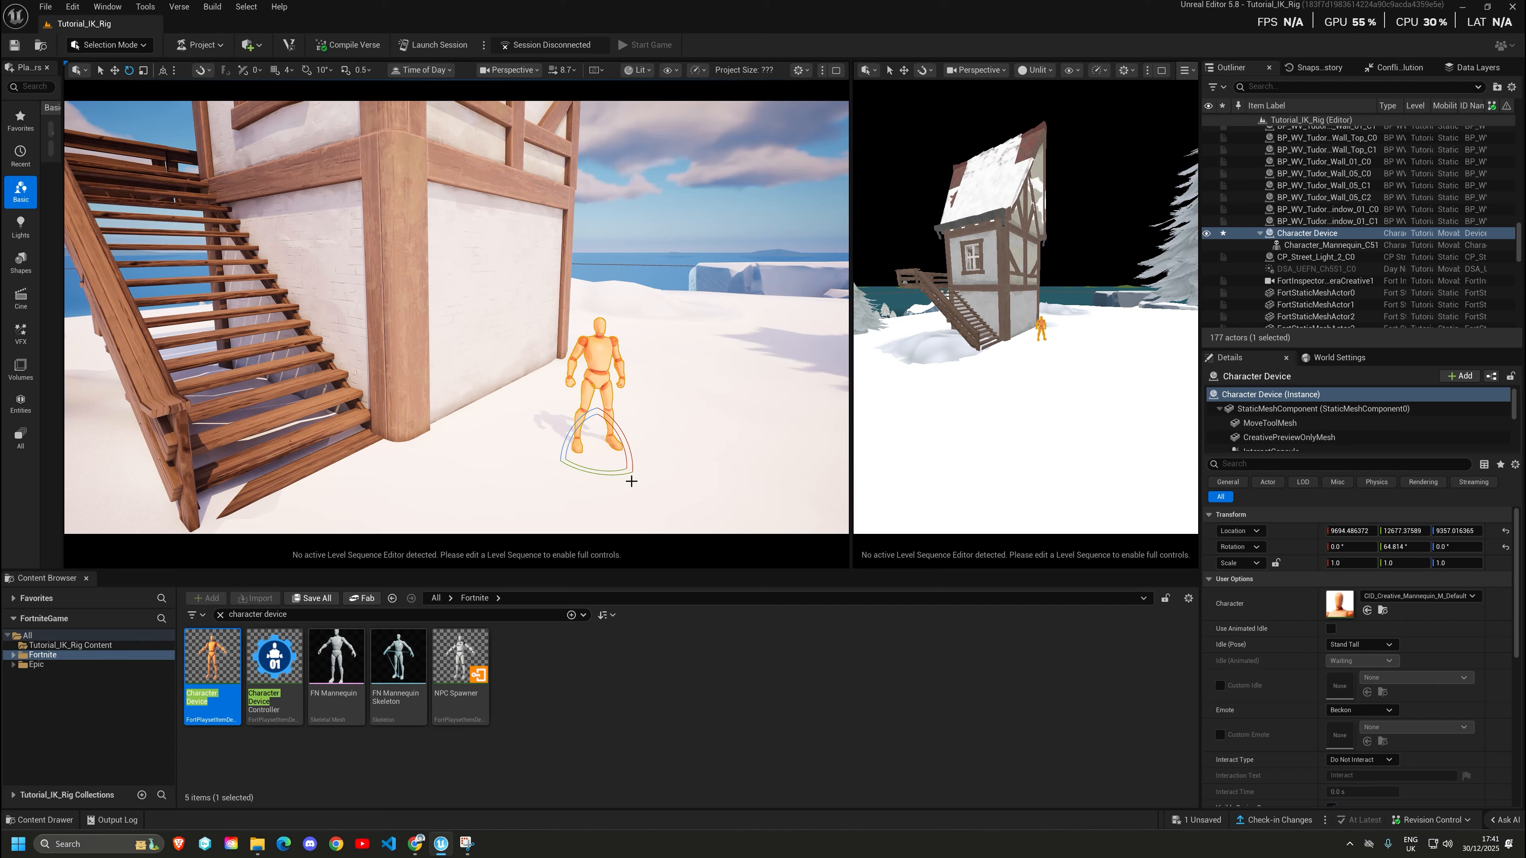
Examine the skins offered for the device's Character option, then close the list without choosing one.
left_click(1427, 599)
scroll(1452, 496, "down", 5)
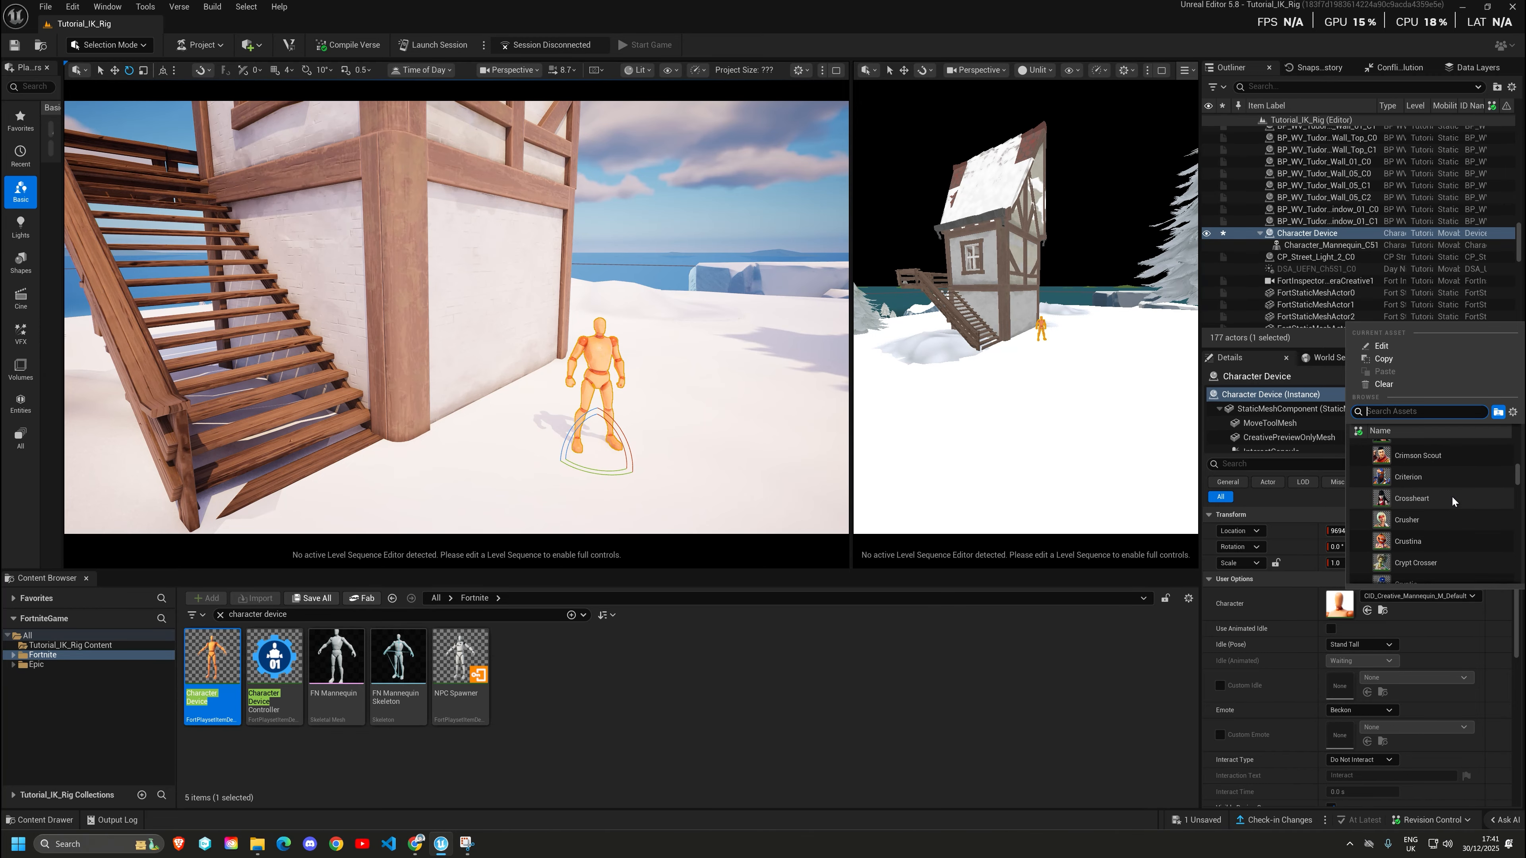
scroll(1452, 497, "down", 3)
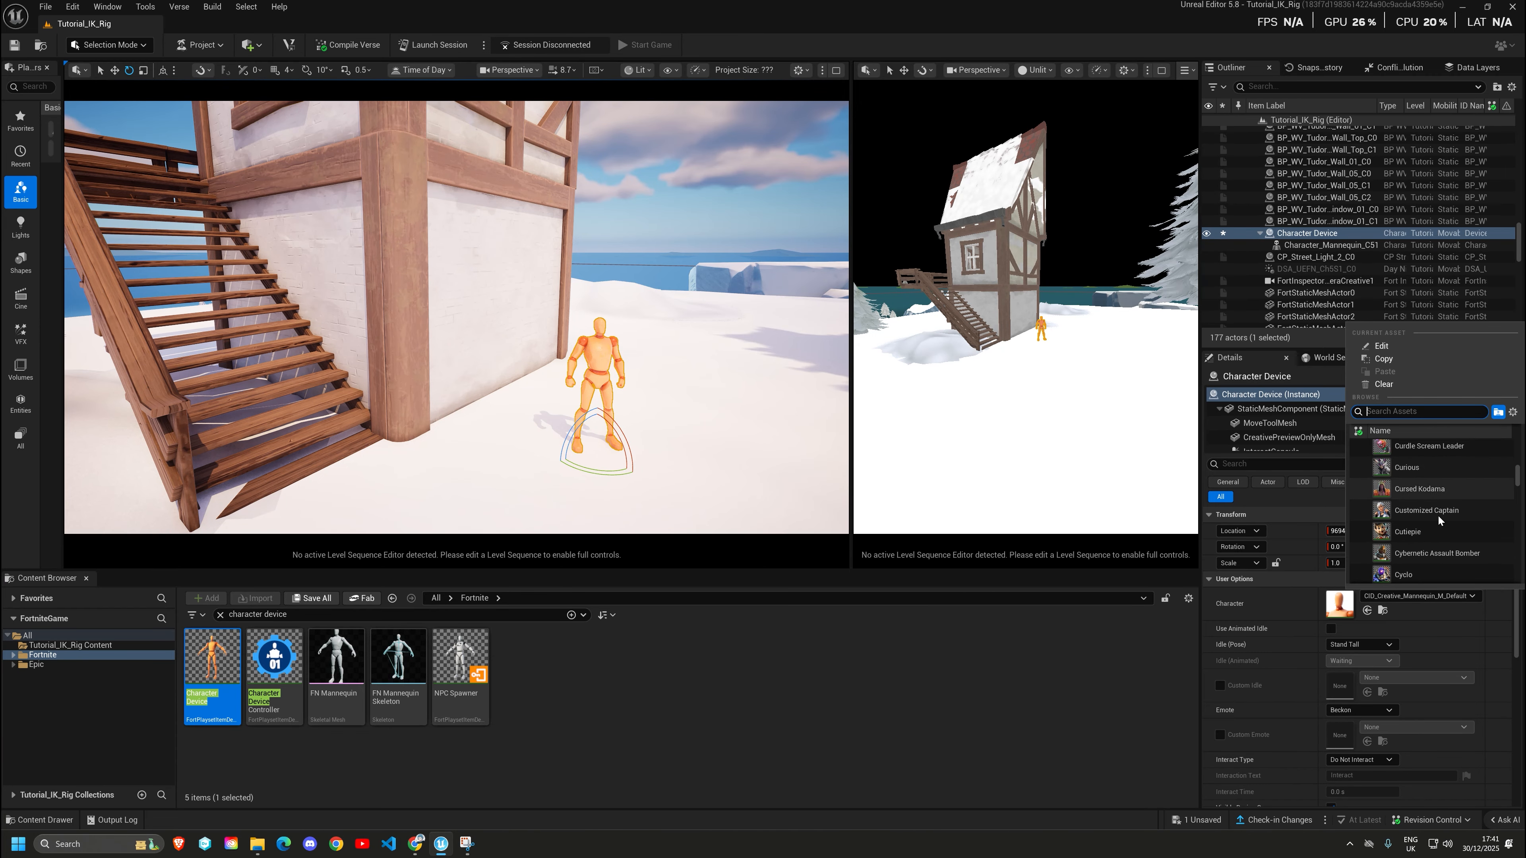
scroll(1437, 515, "down", 4)
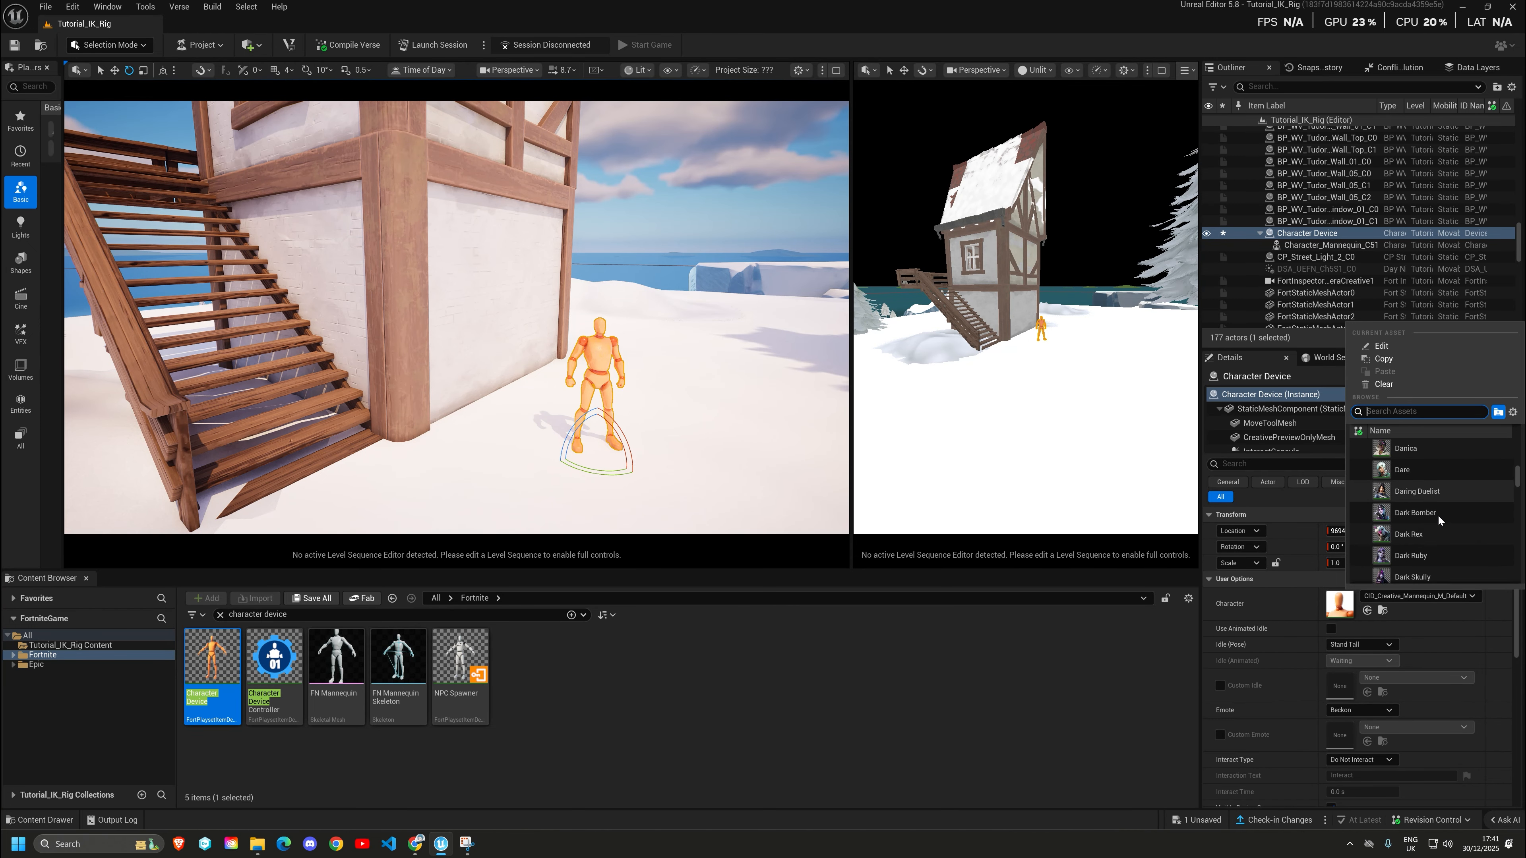
scroll(1438, 515, "down", 4)
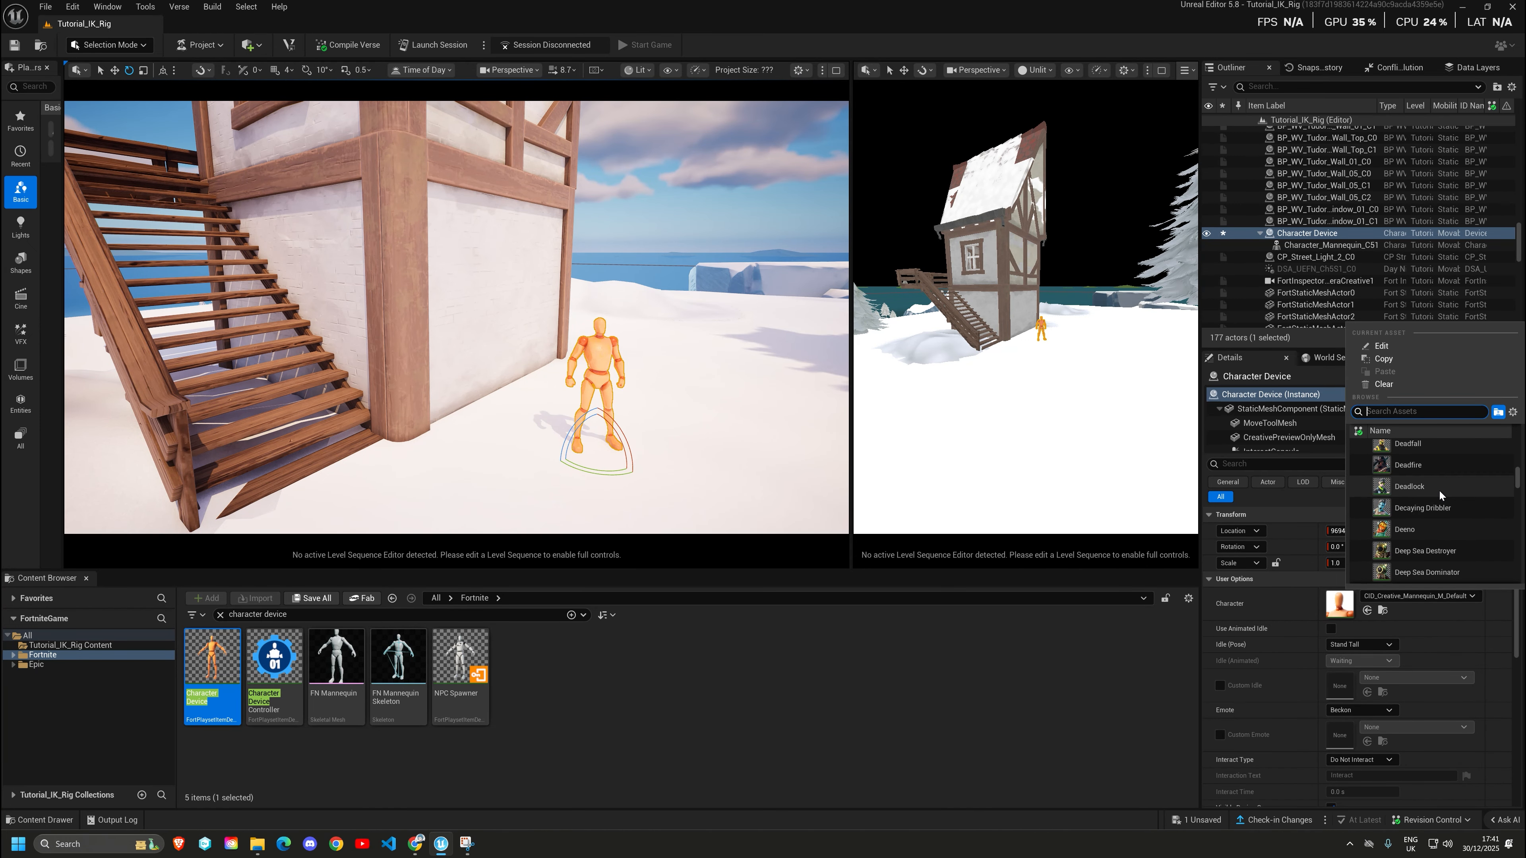
mouse_move(1444, 515)
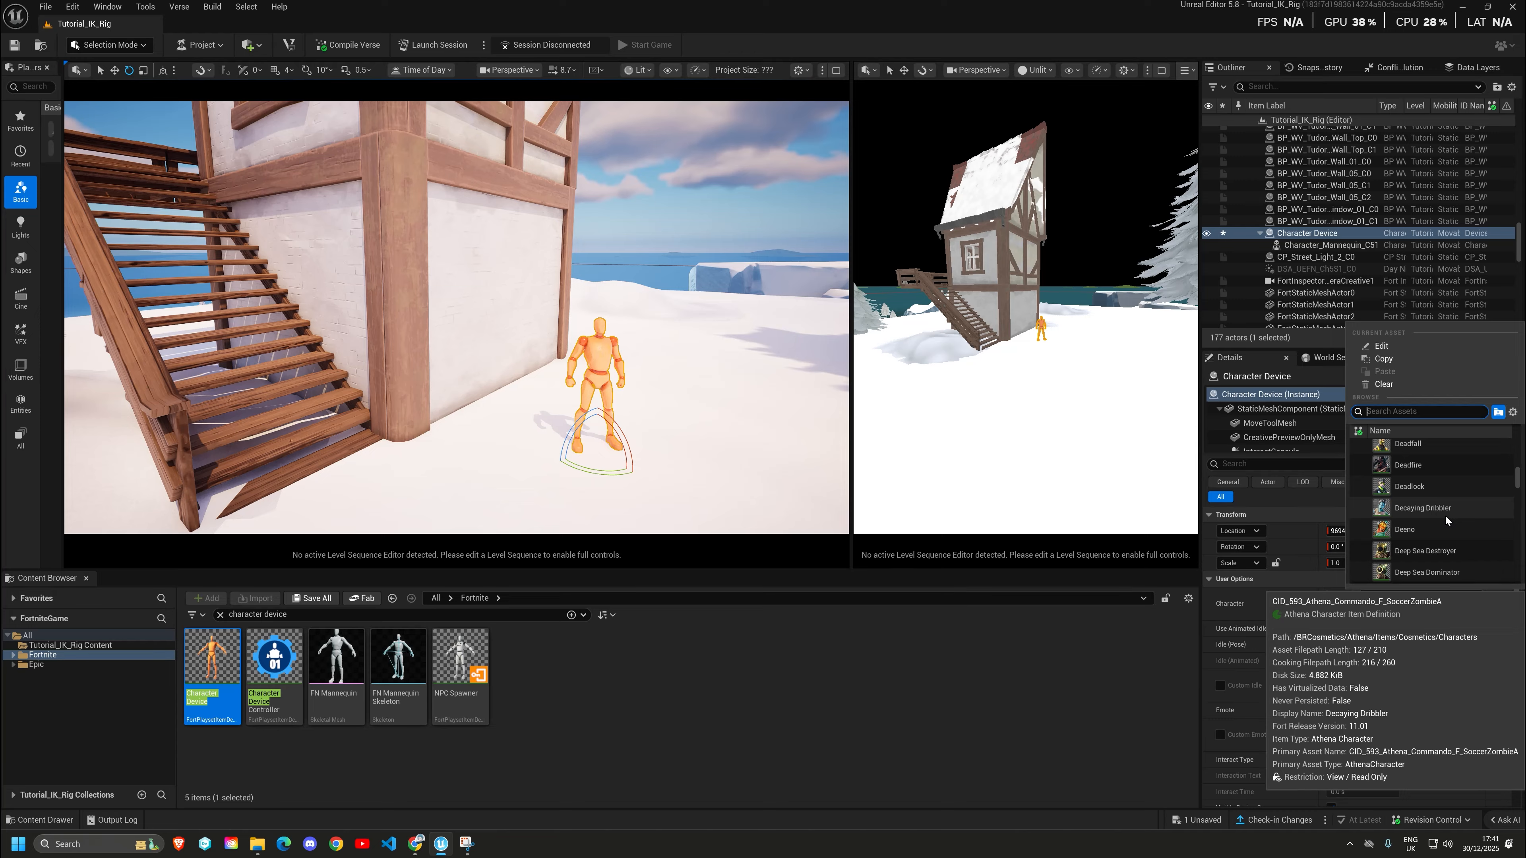
left_click(869, 705)
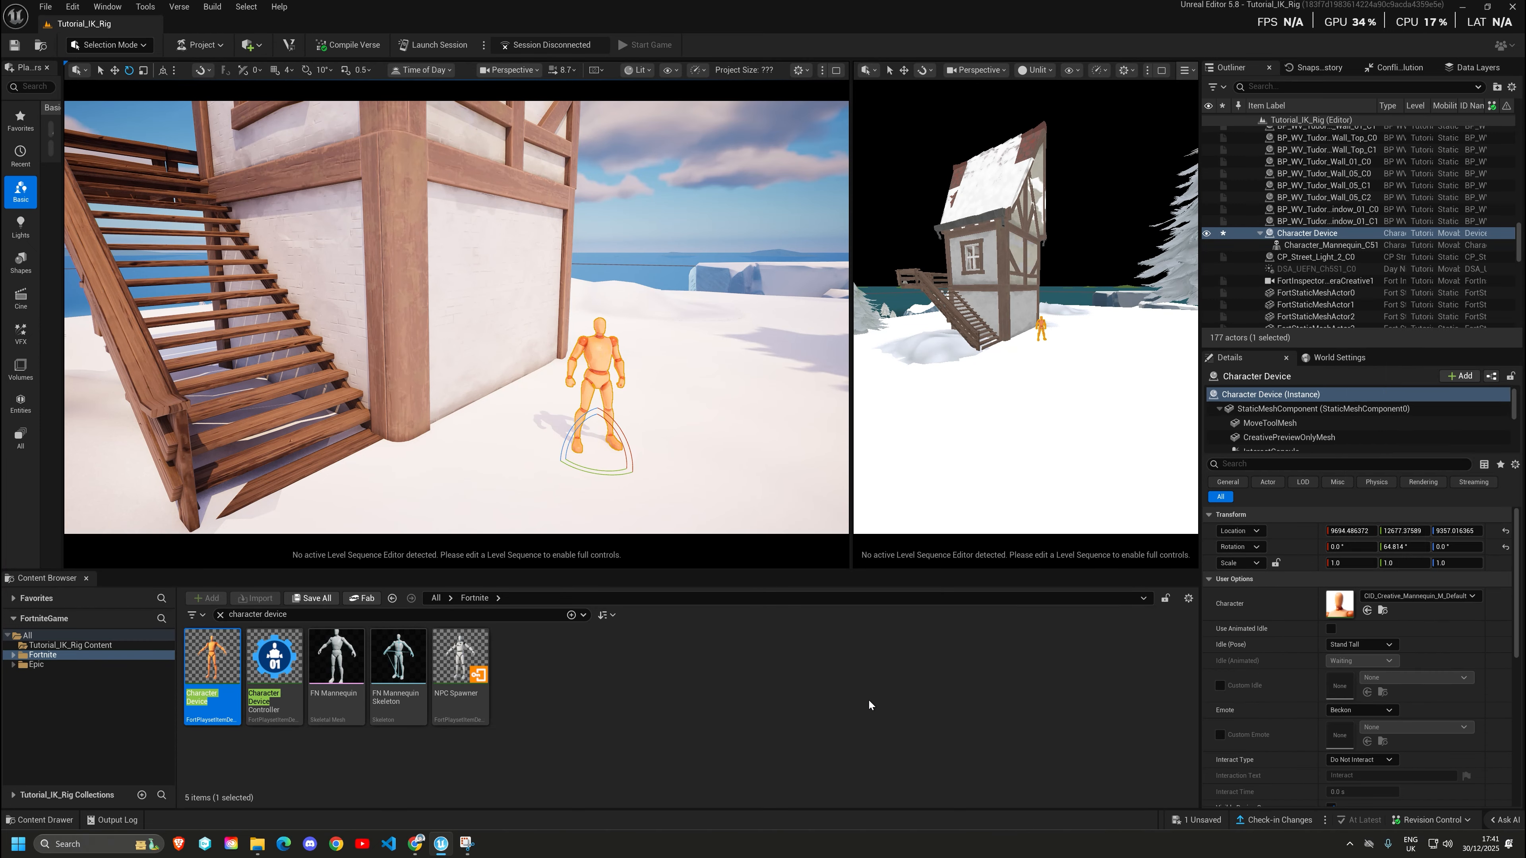
Show the full contents of the Fortnite Characters folder by clearing the search filter, and enlarge the Content Browser.
left_click(14, 655)
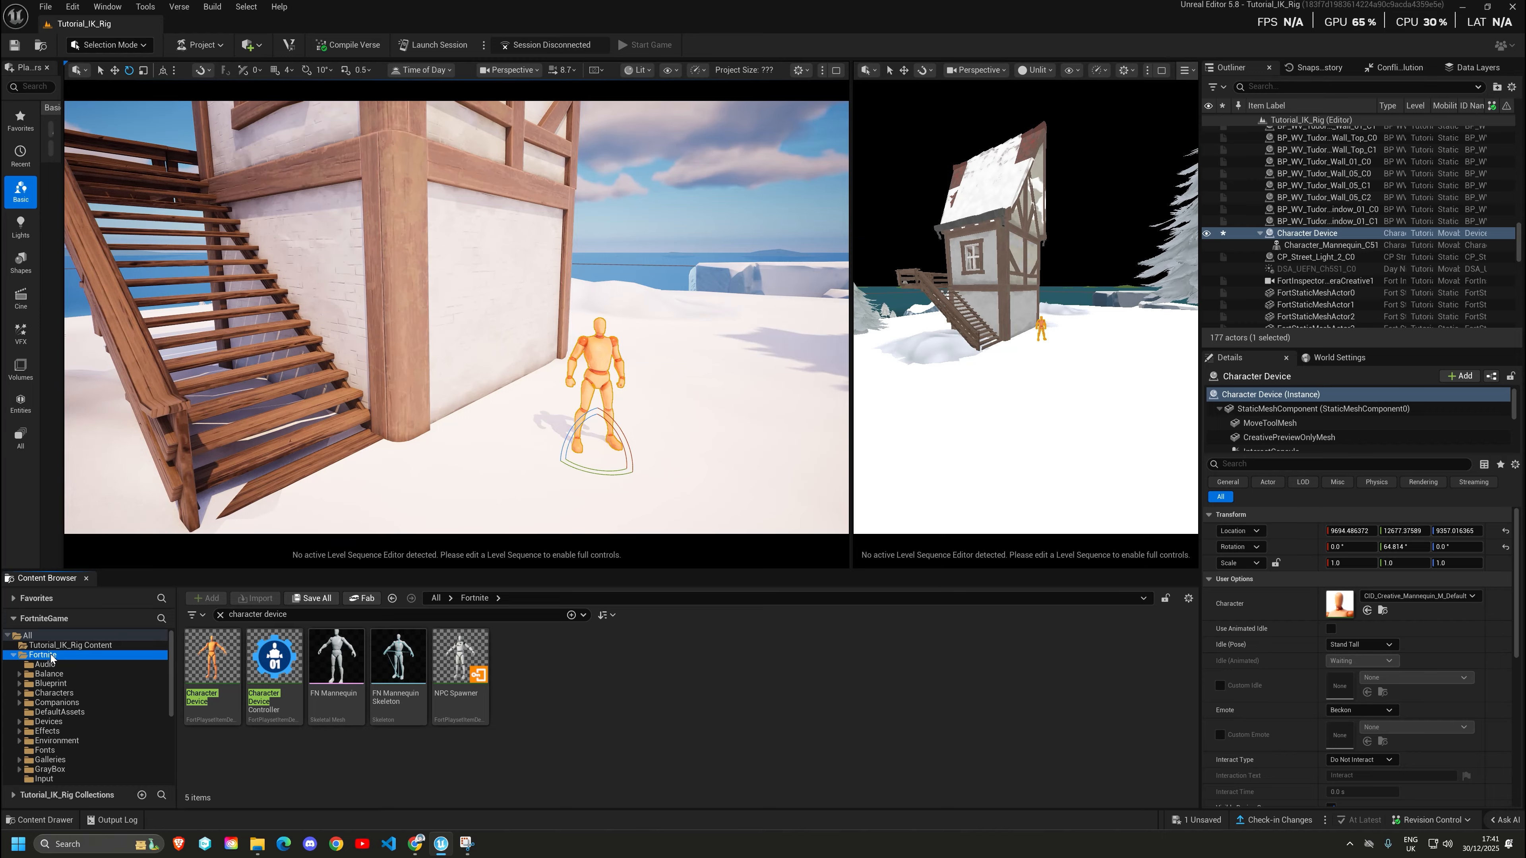
left_click(42, 693)
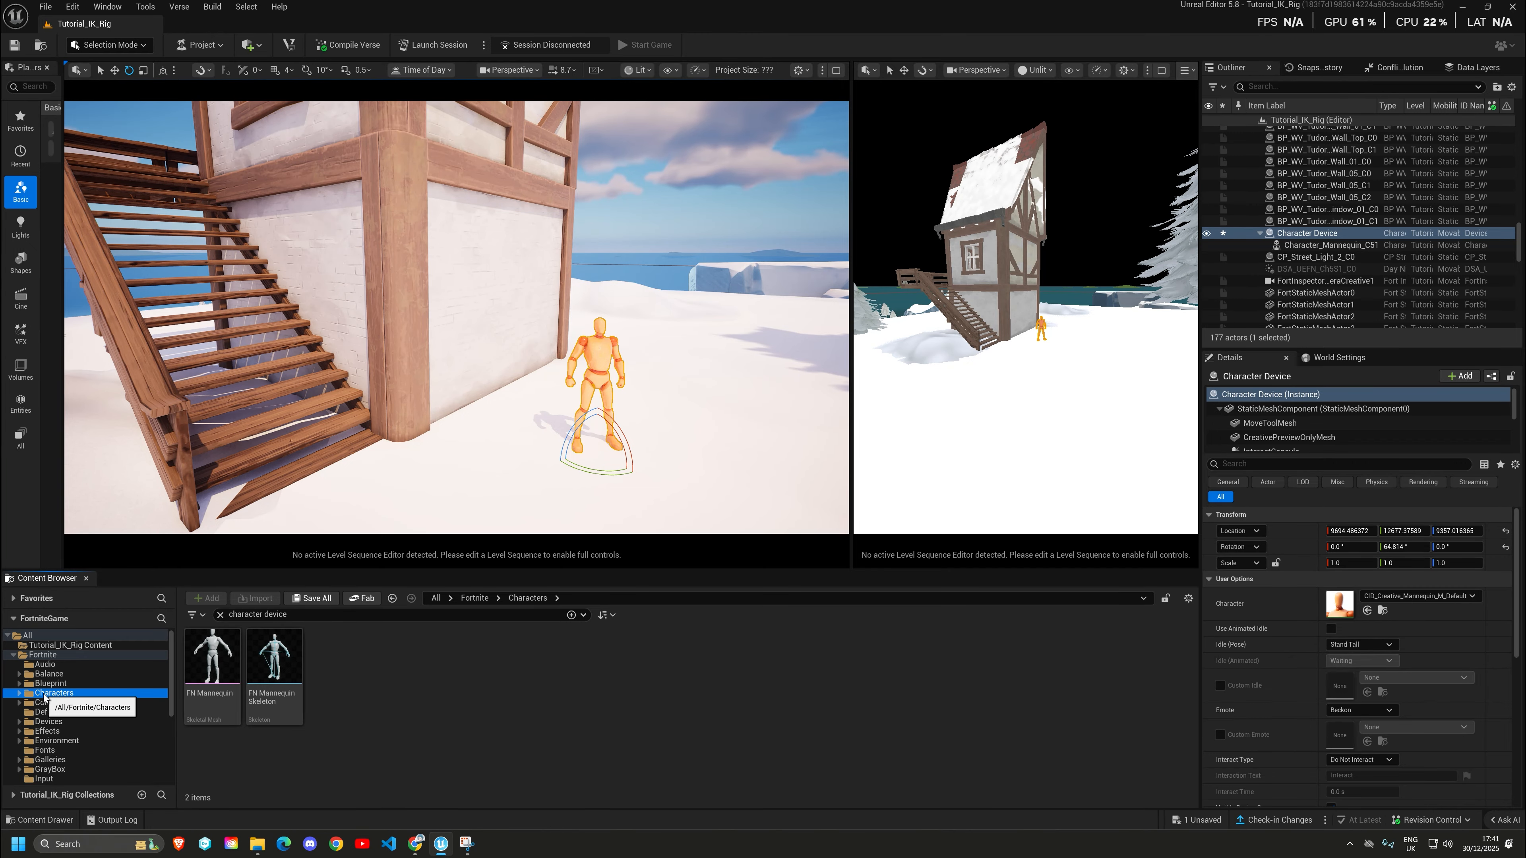
left_click(220, 614)
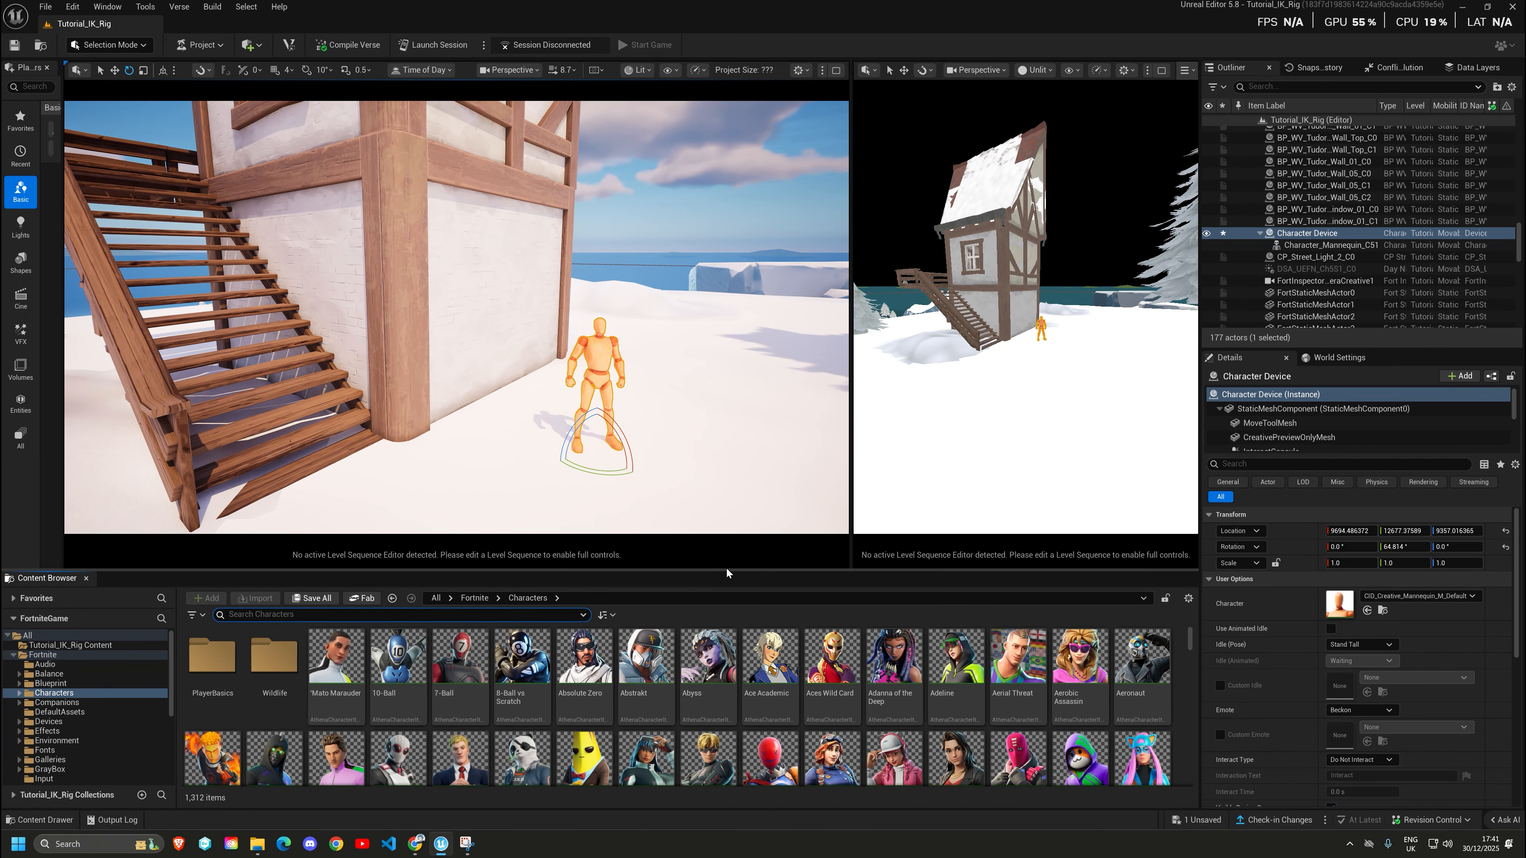
left_click_drag(726, 571, 729, 478)
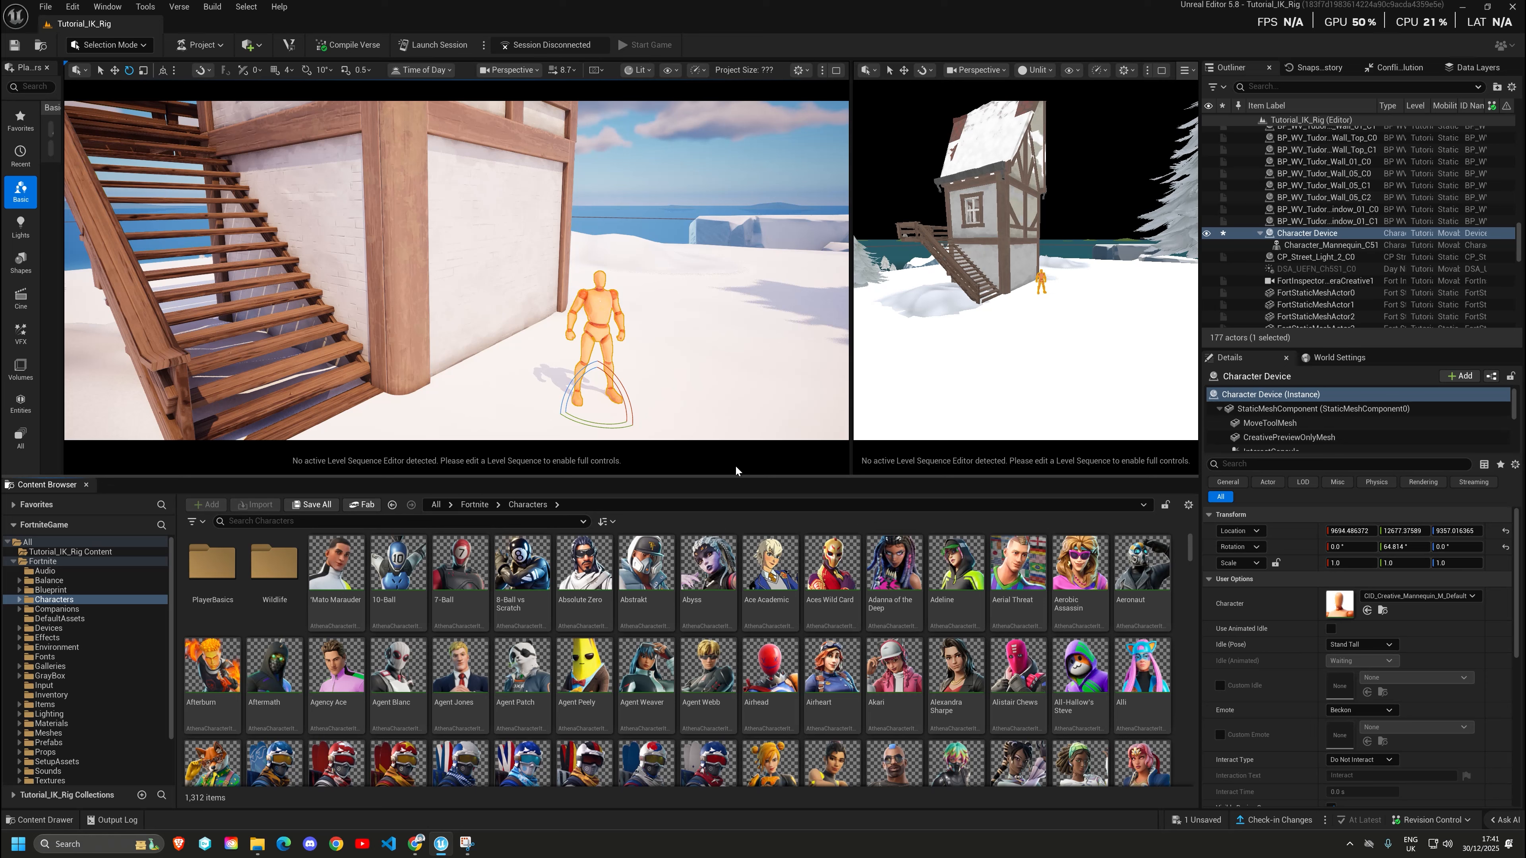
Assign the Brite Gunner skin from the Characters folder as the Character Device's character and frame it in the viewport.
scroll(744, 644, "down", 2)
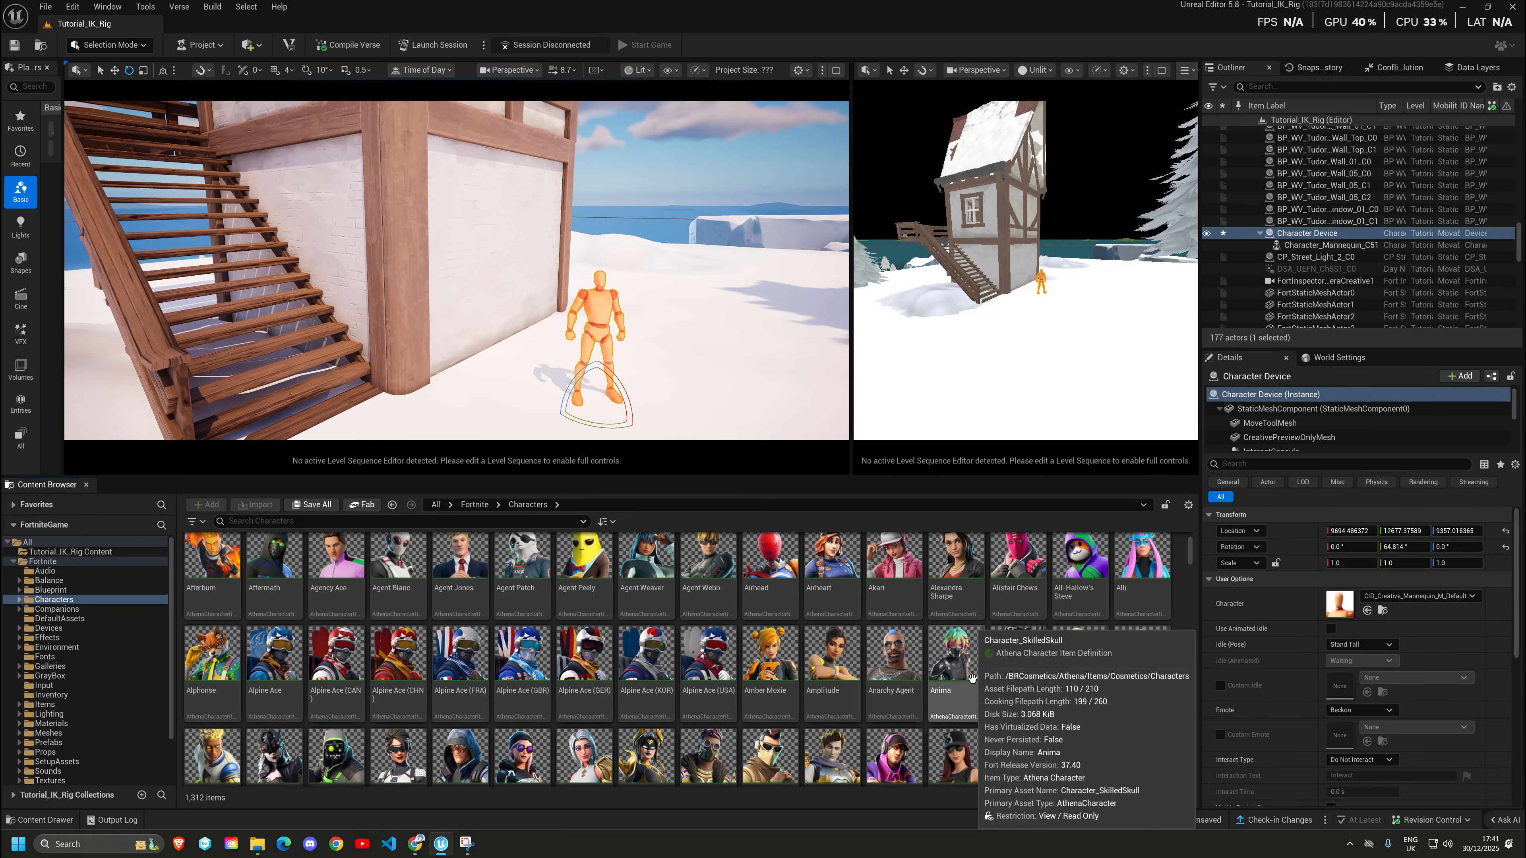
scroll(972, 678, "down", 10)
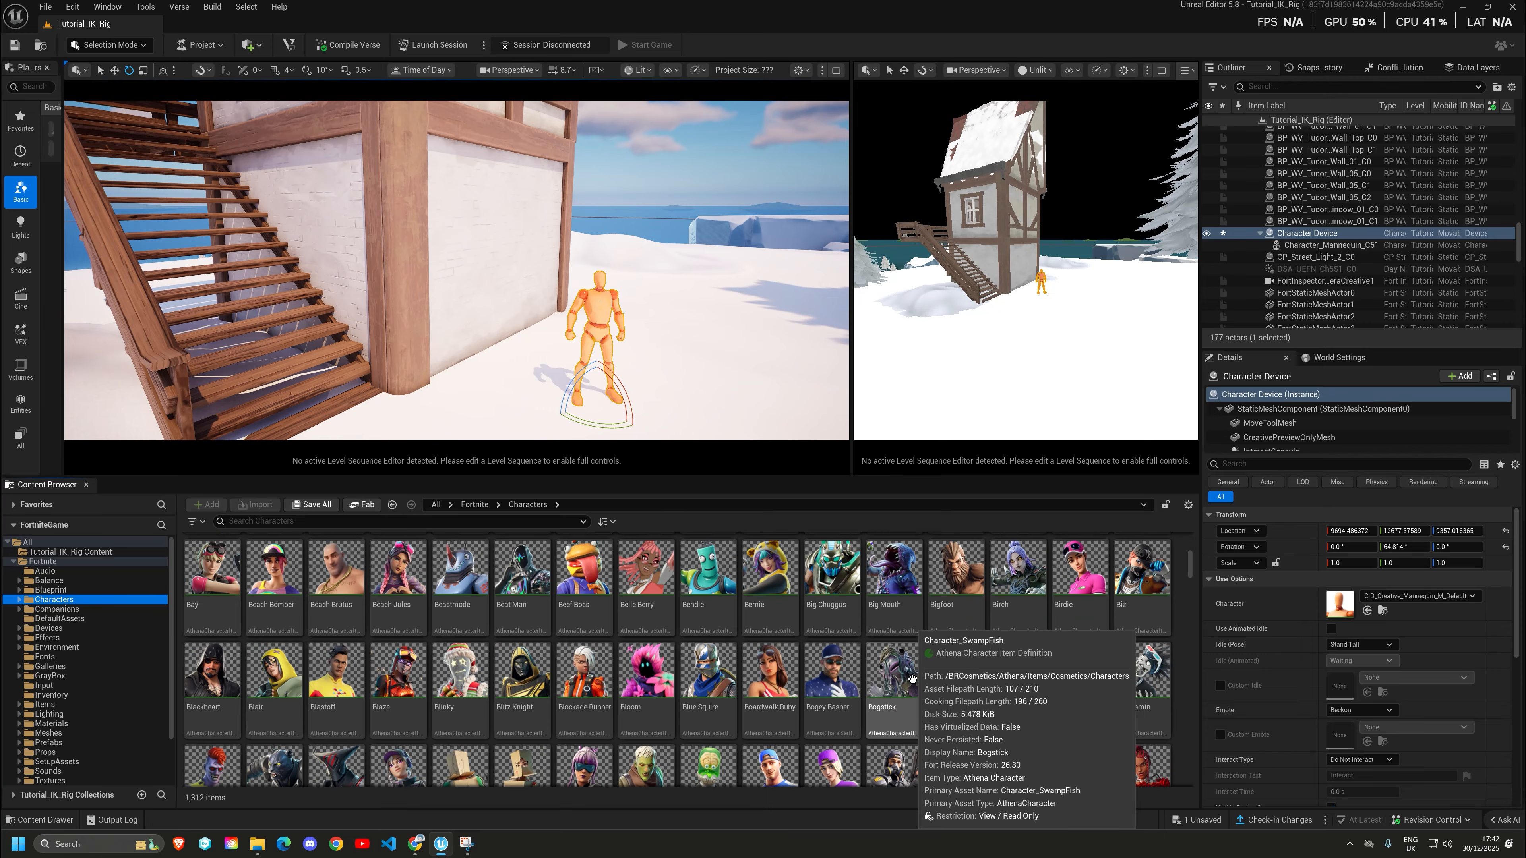
scroll(955, 678, "down", 3)
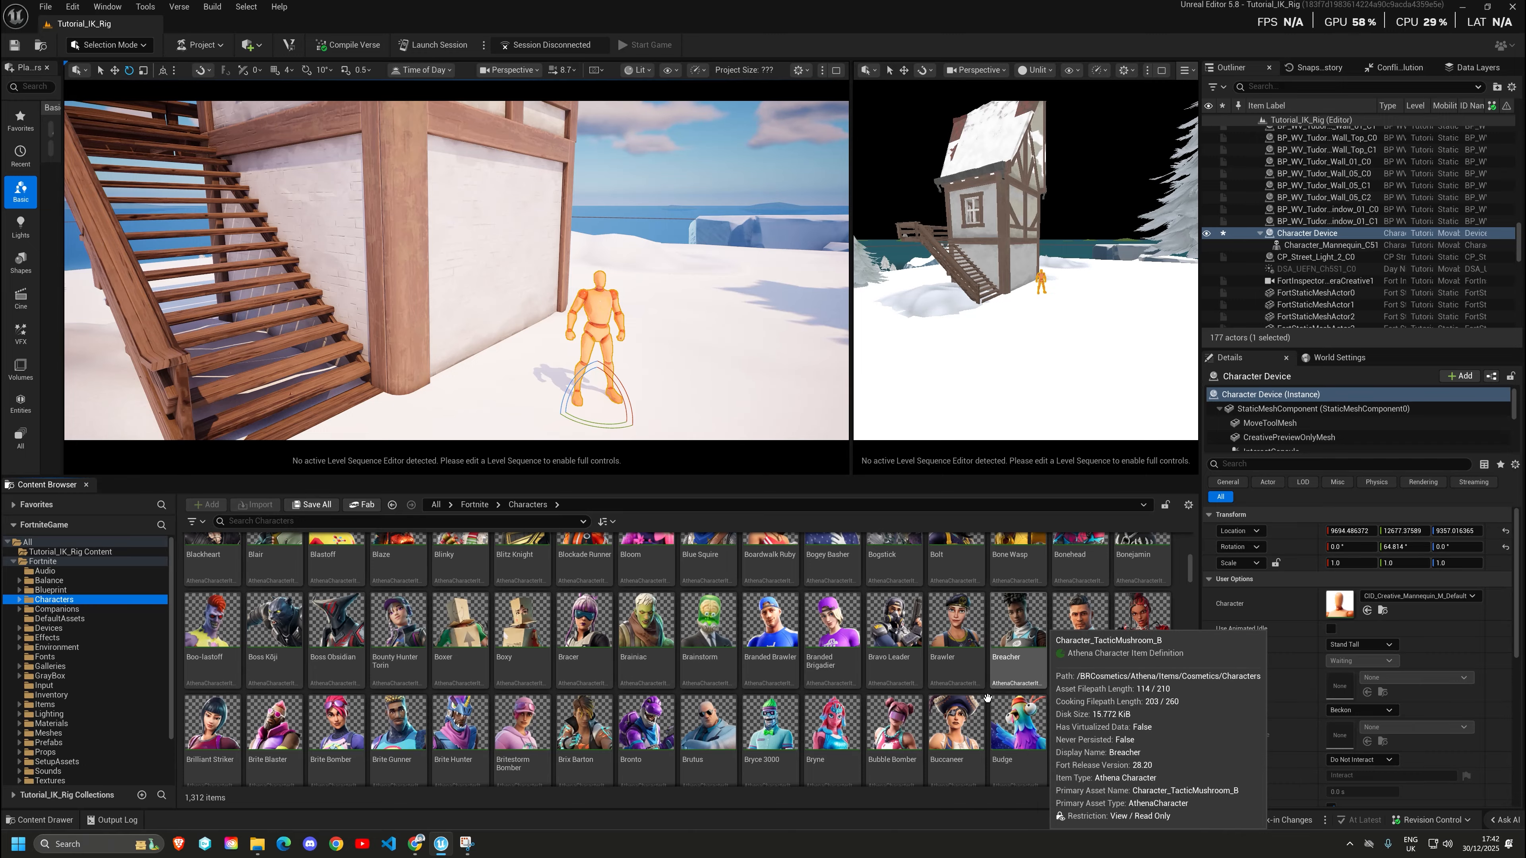
left_click_drag(385, 762, 1346, 608)
key("f")
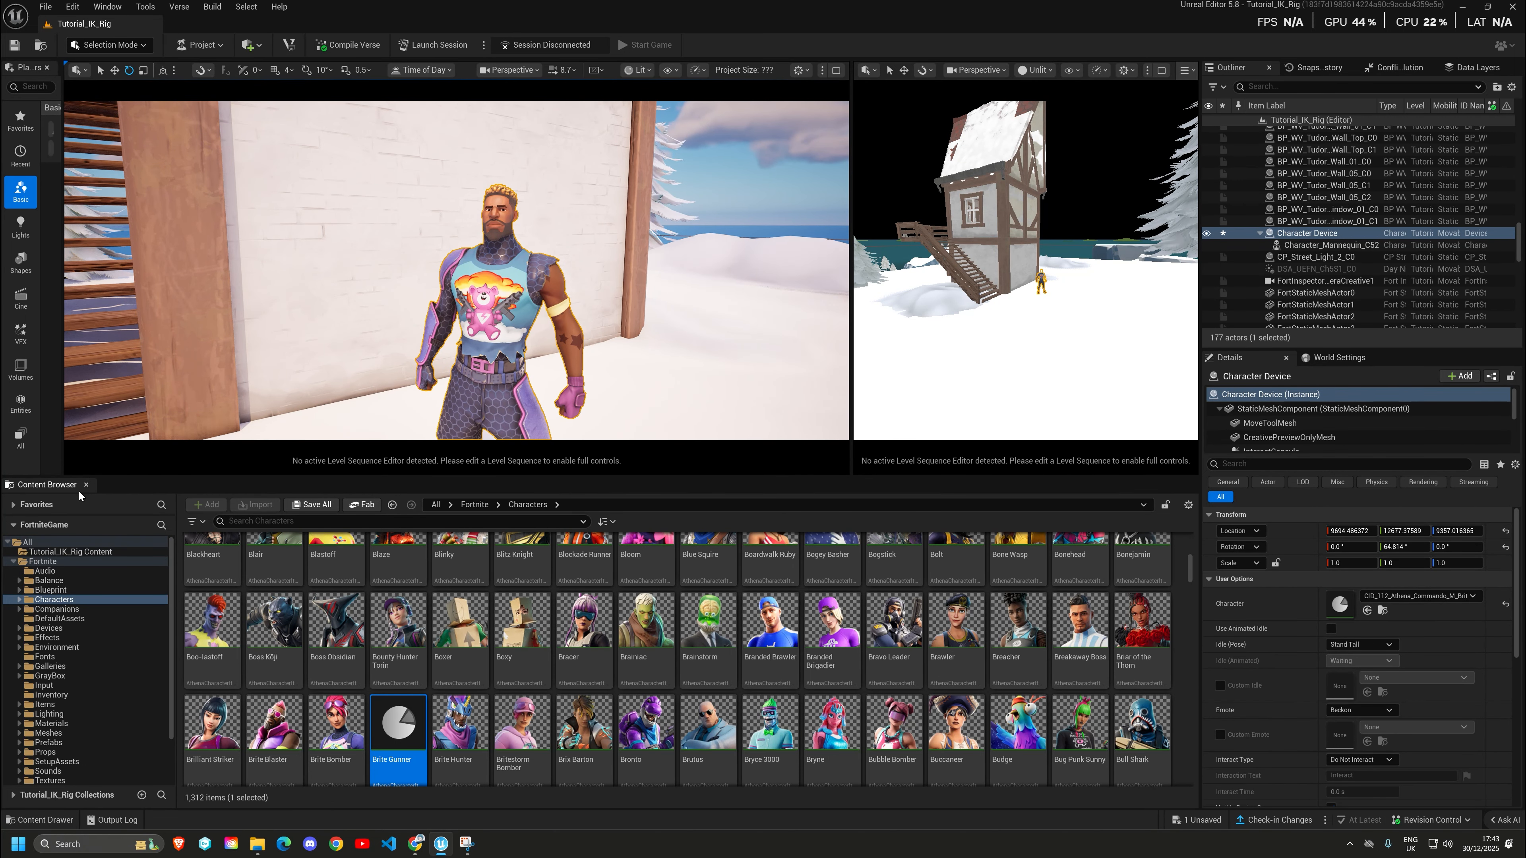
Create a folder named cinematics in the Tutorial_IK_Rig Content folder.
left_click(49, 552)
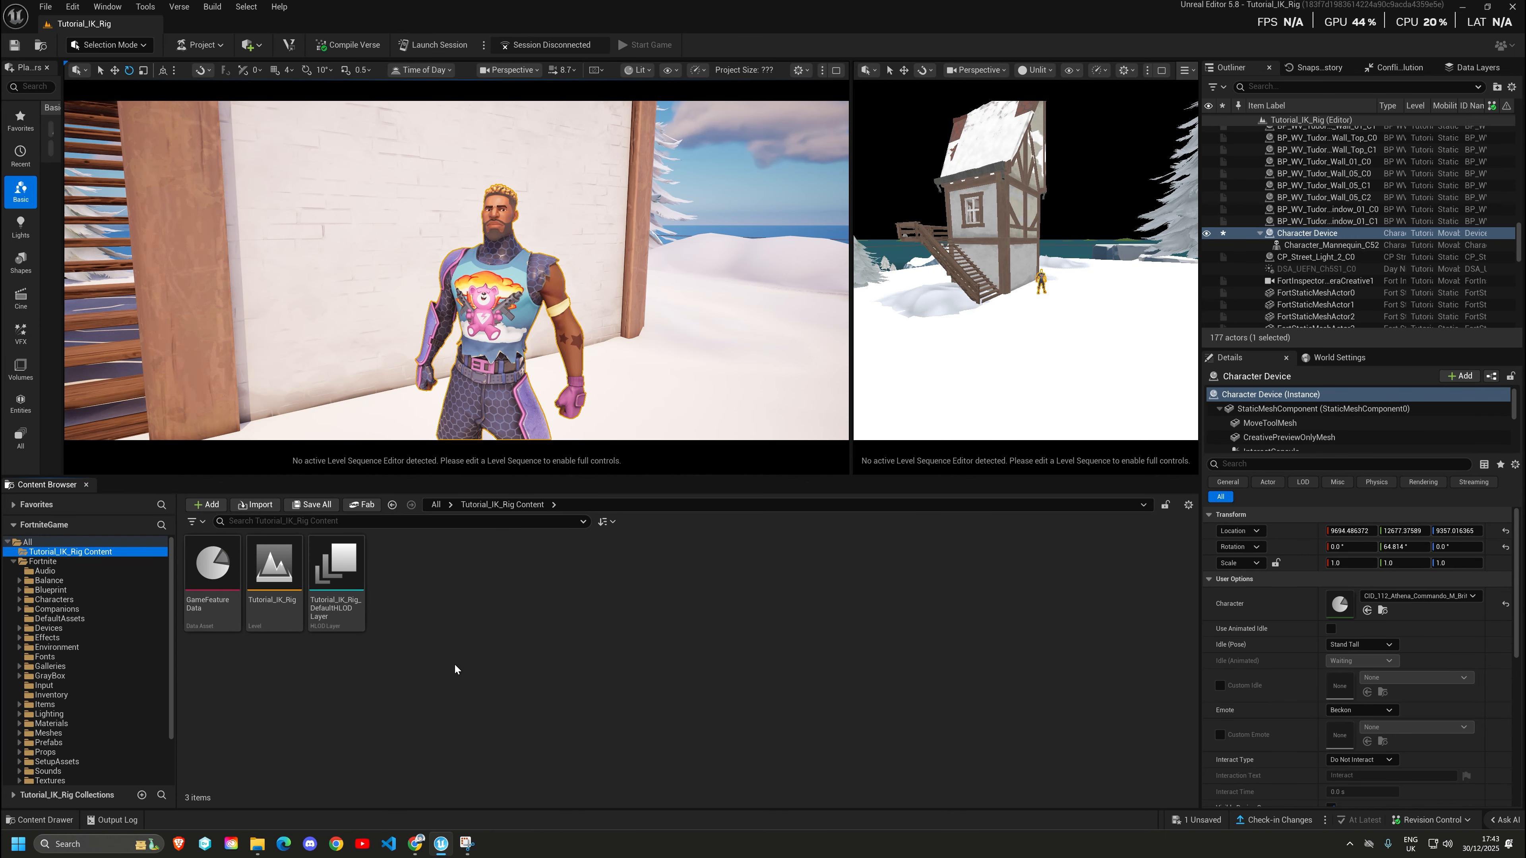
right_click(456, 662)
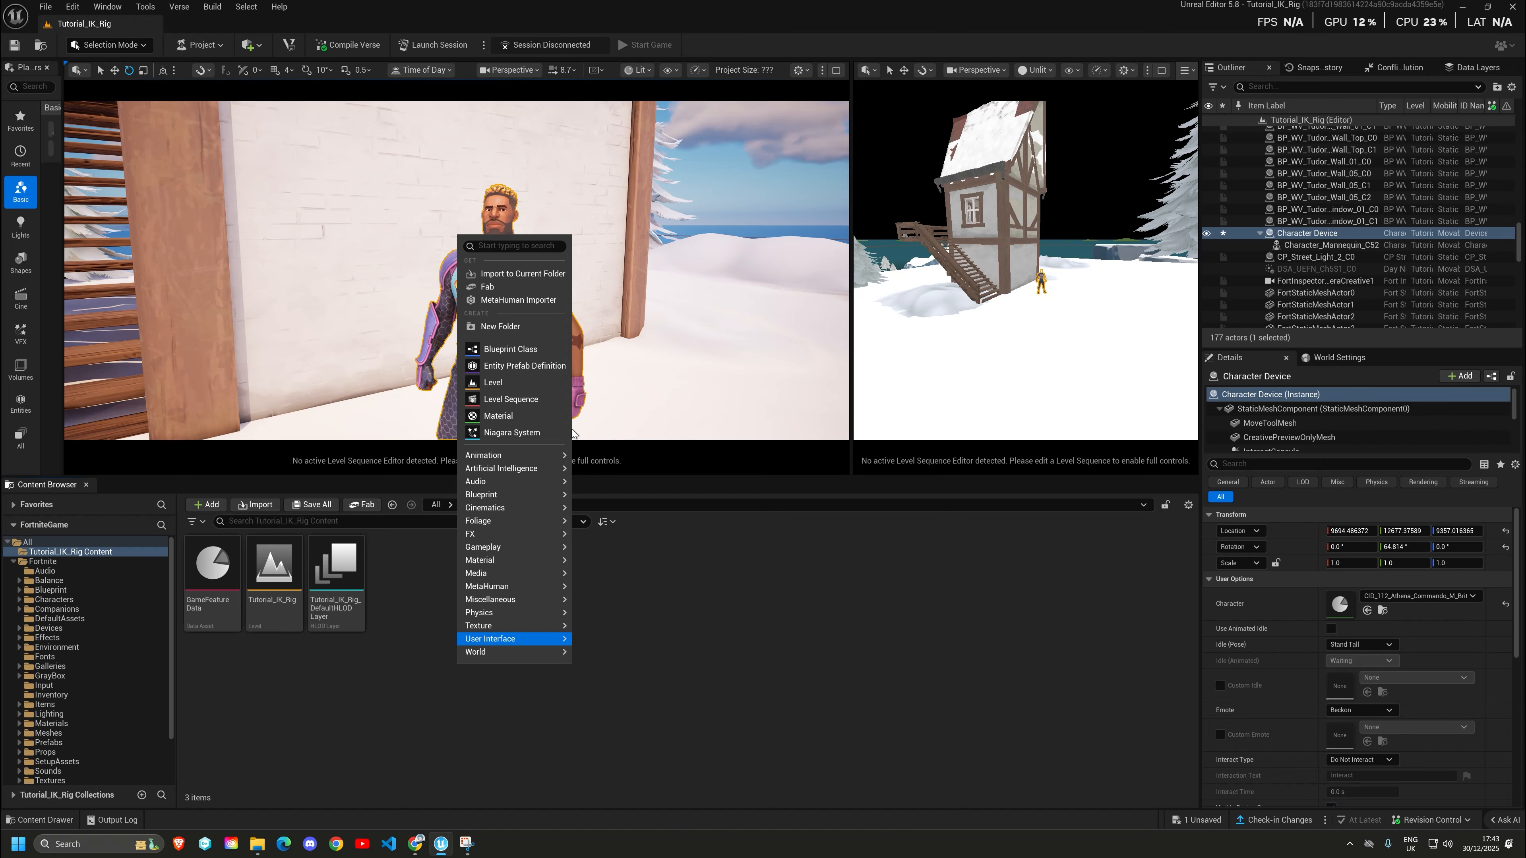
left_click(510, 326)
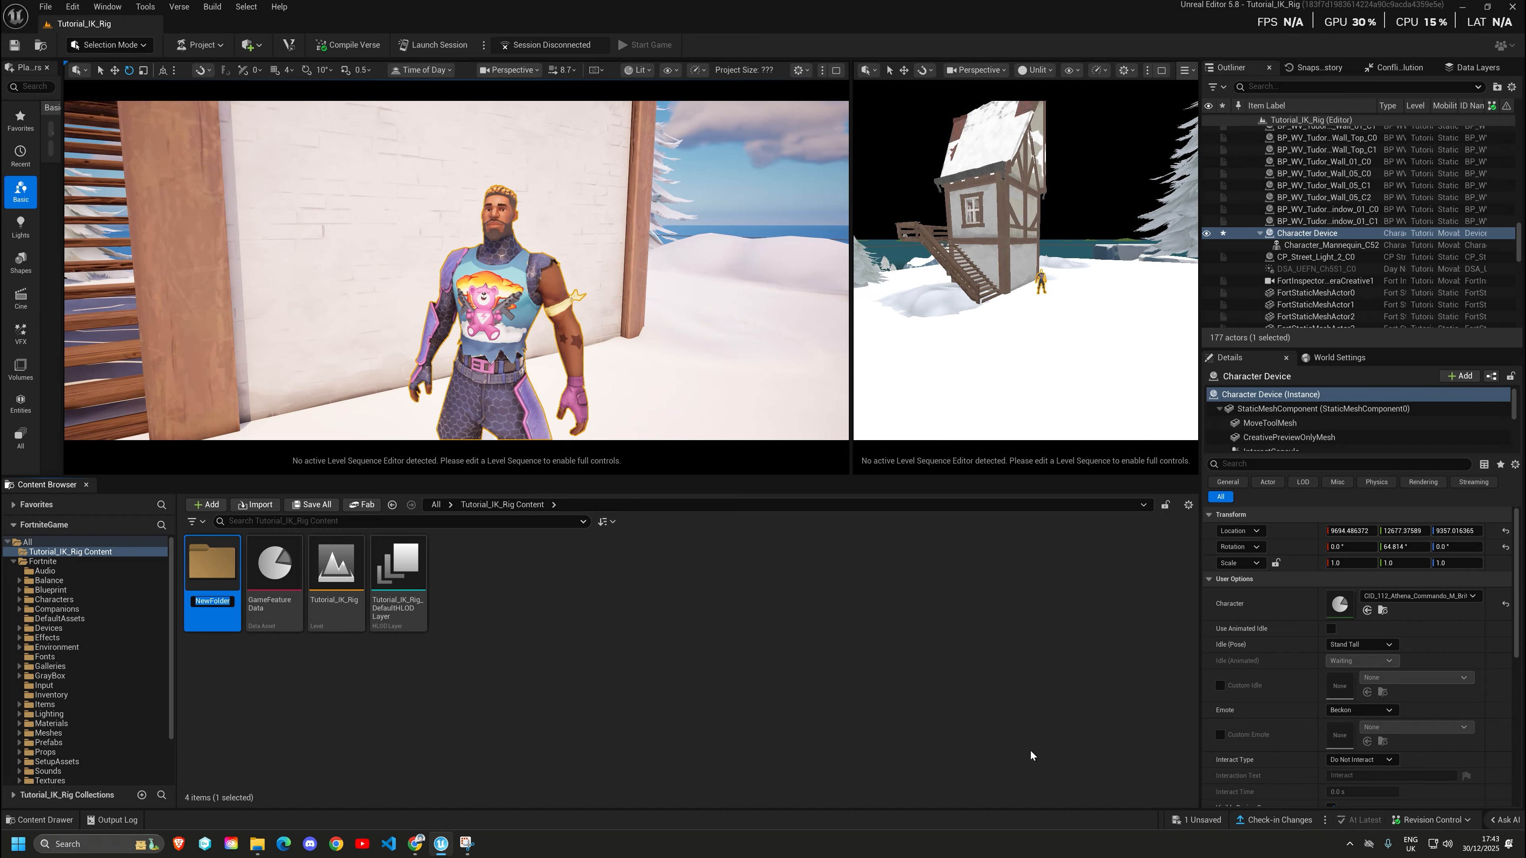
type("cinematics")
key("Return")
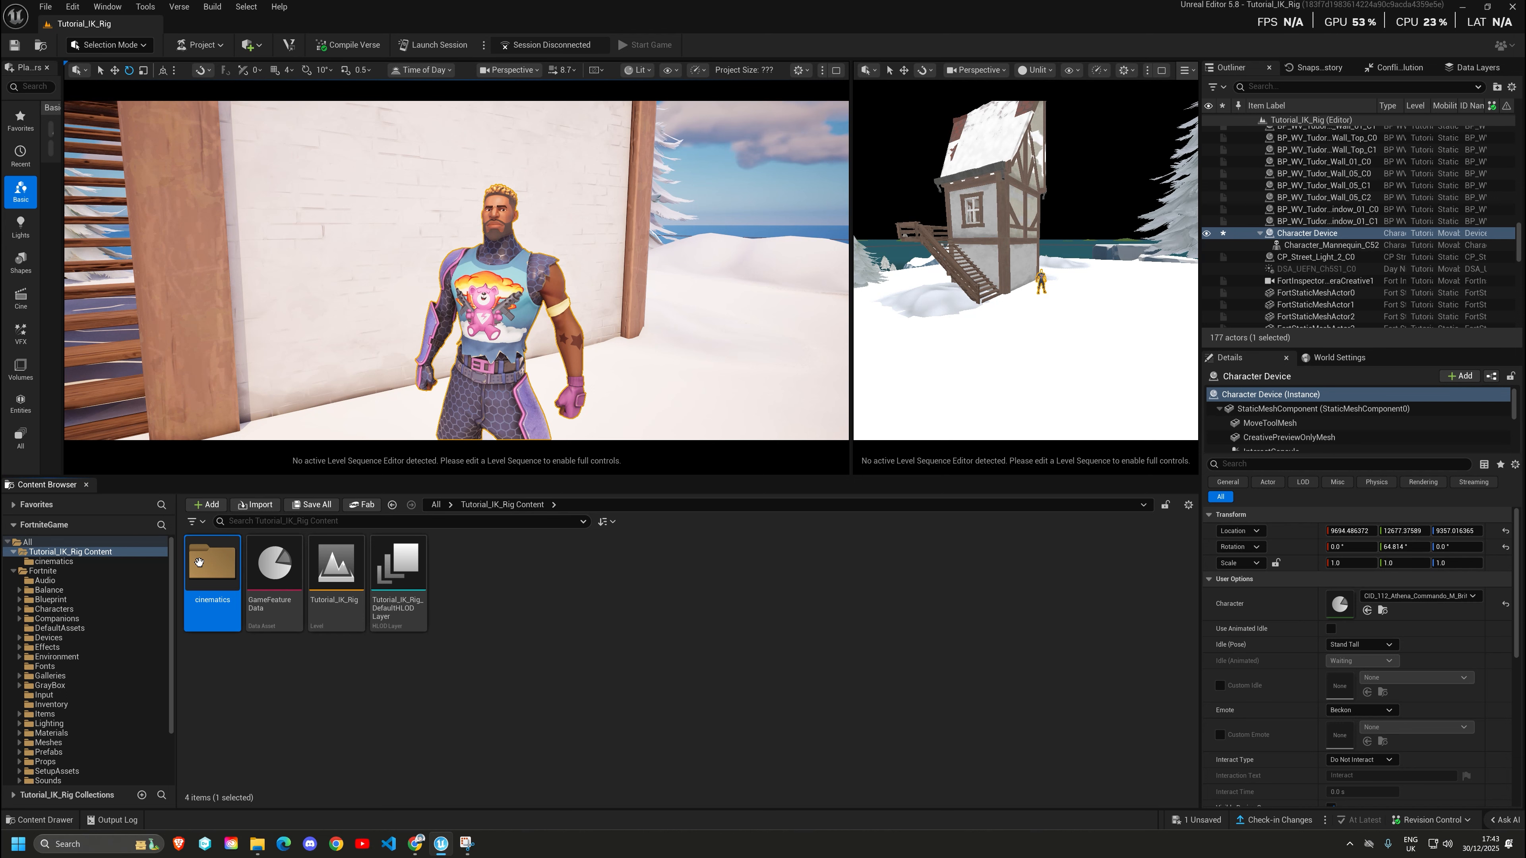
Create a Level Sequence named LS_Thumbnail inside the cinematics folder and open it in Sequencer.
double_click(212, 567)
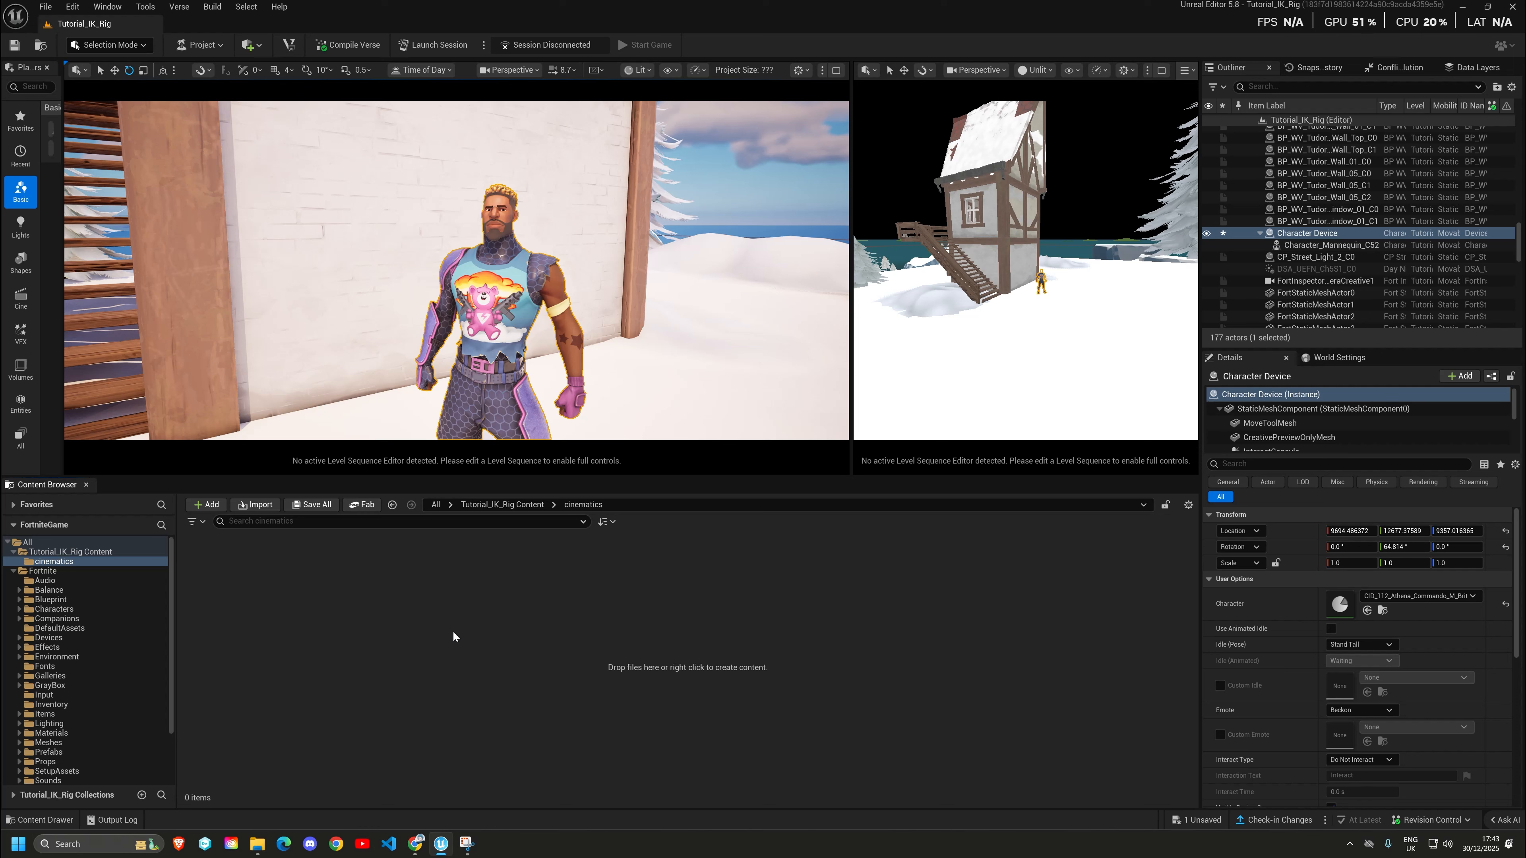
right_click(436, 599)
left_click(481, 334)
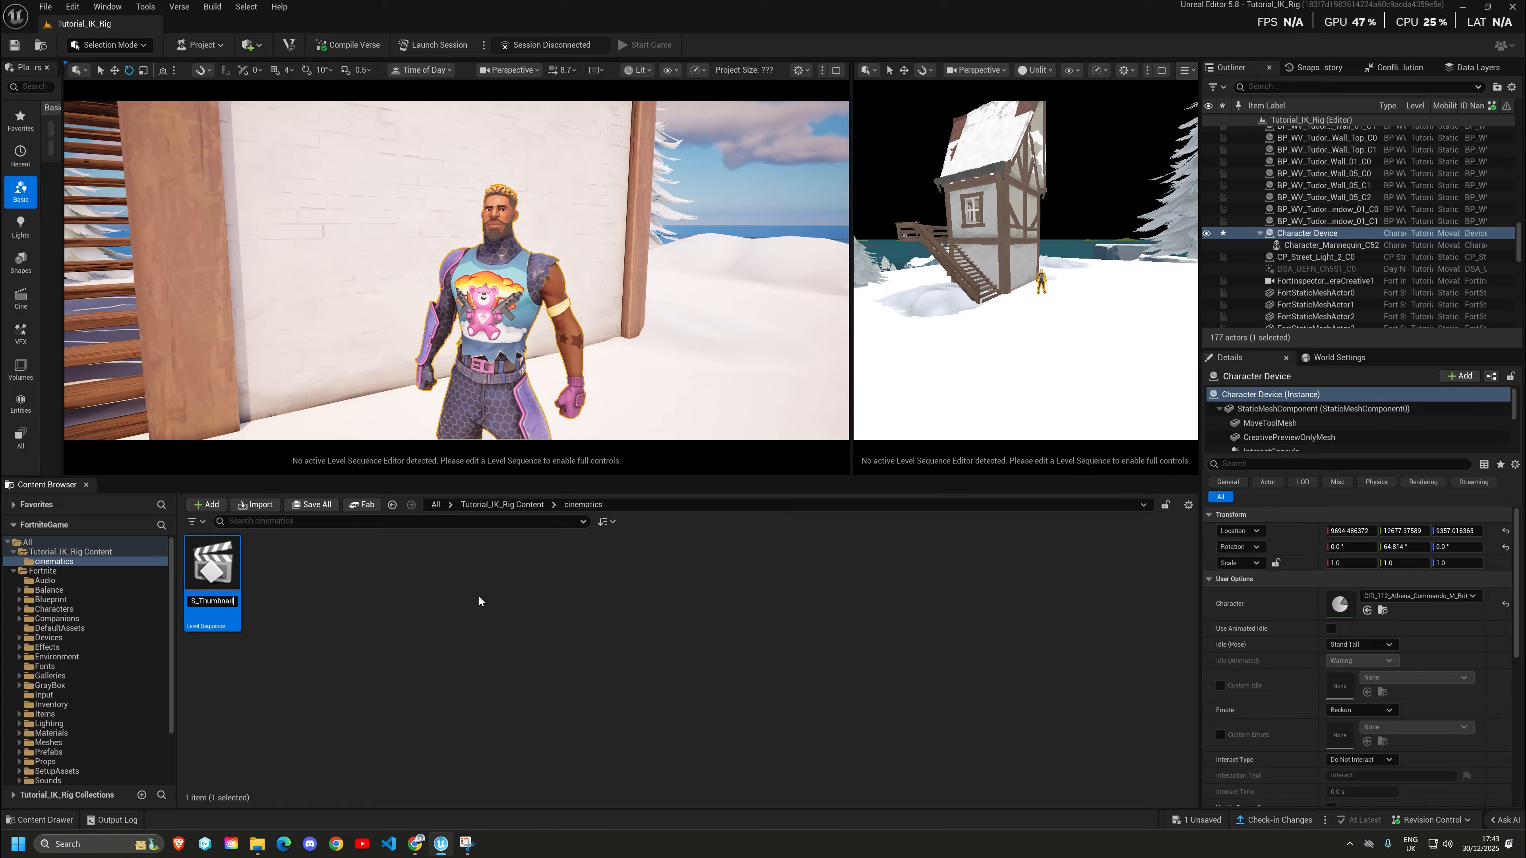
key("Return")
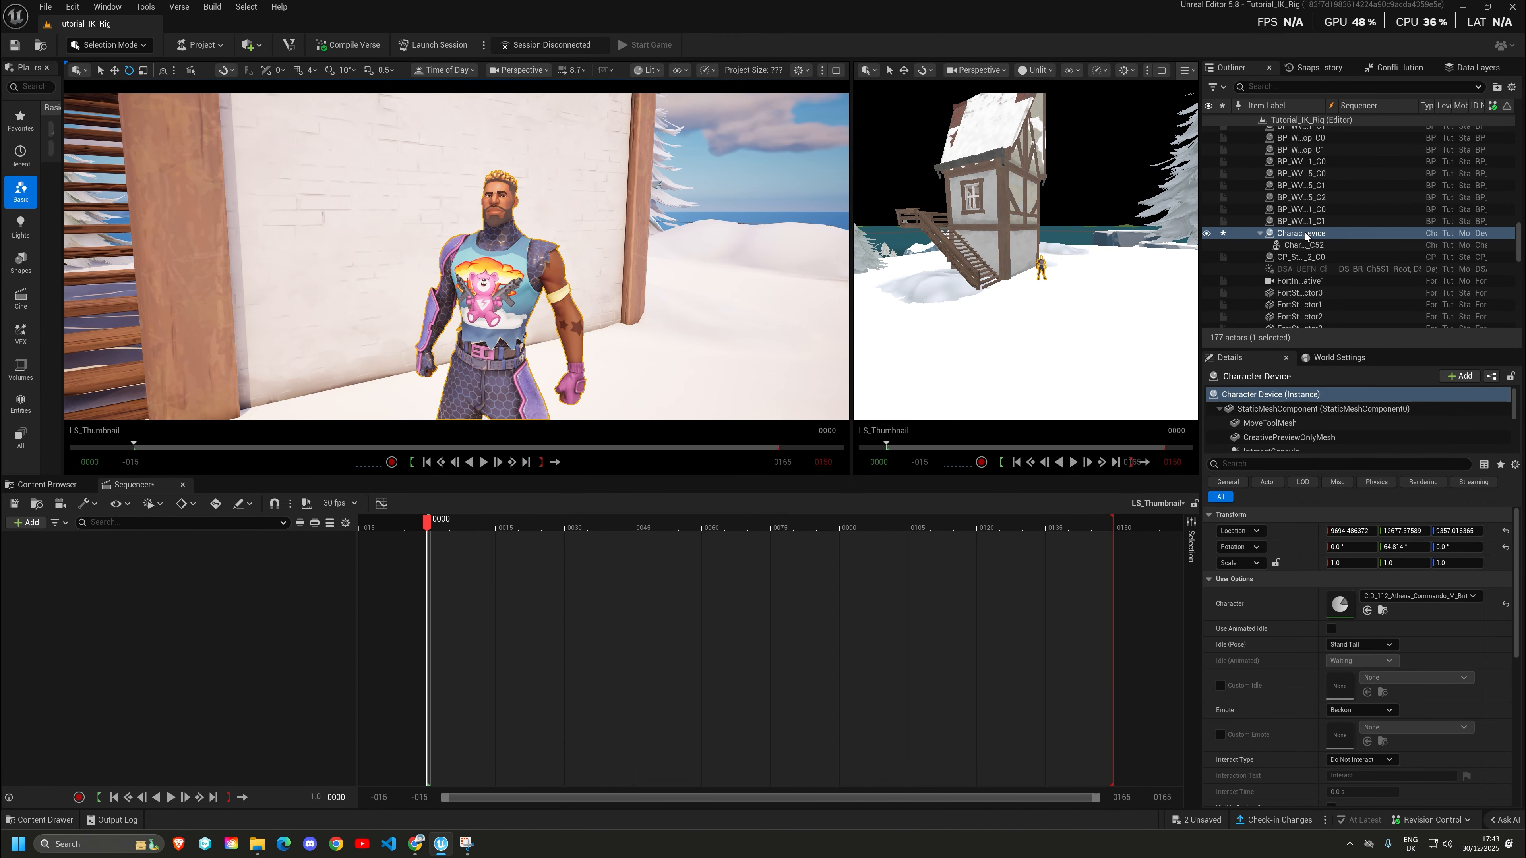
left_click_drag(1306, 235, 443, 552)
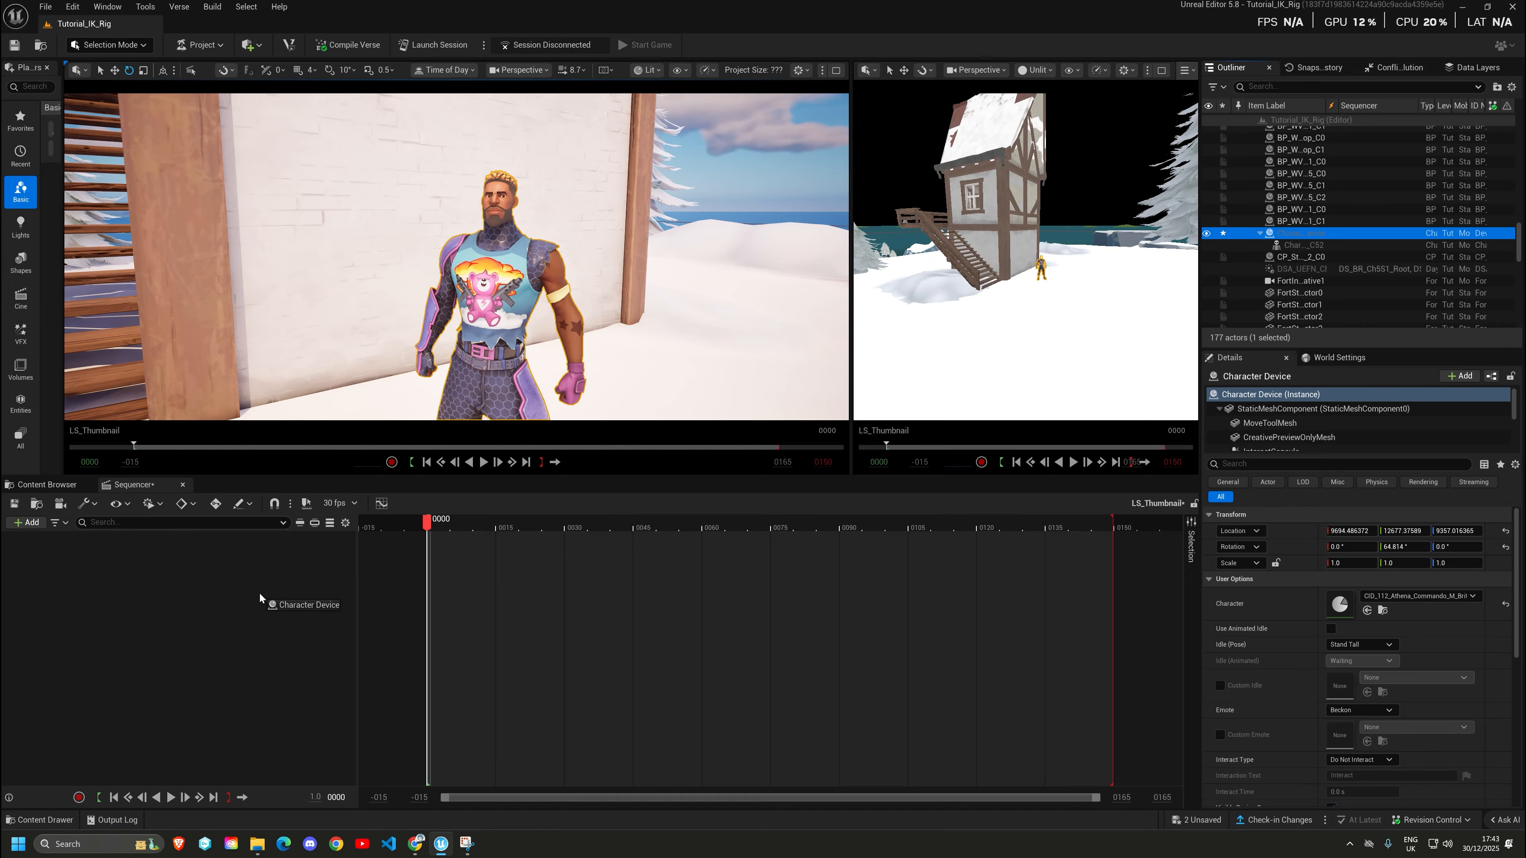
left_click_drag(260, 593, 1340, 234)
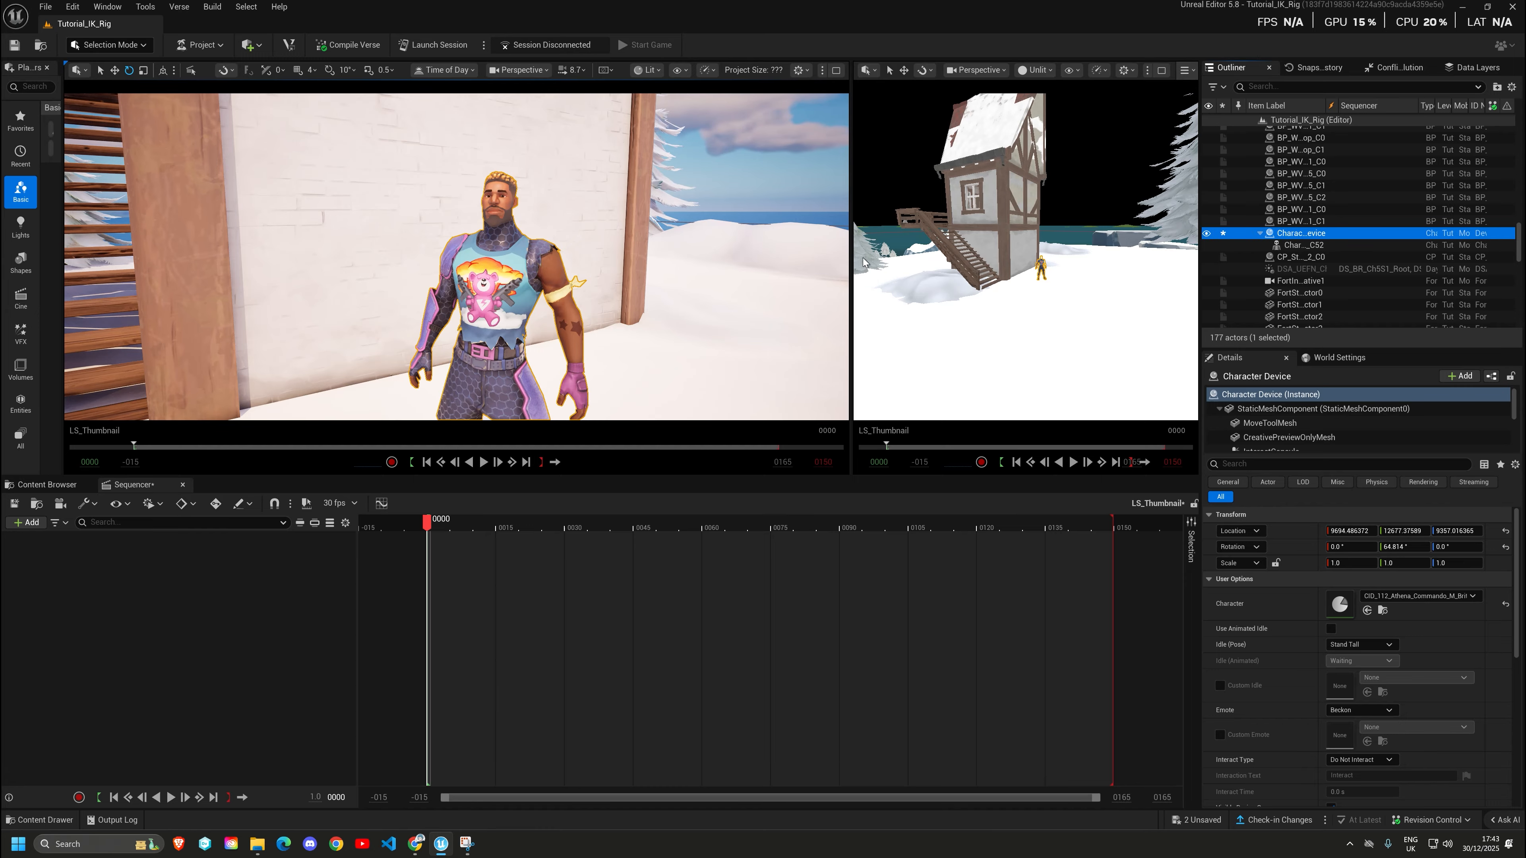
left_click(36, 525)
mouse_move(57, 575)
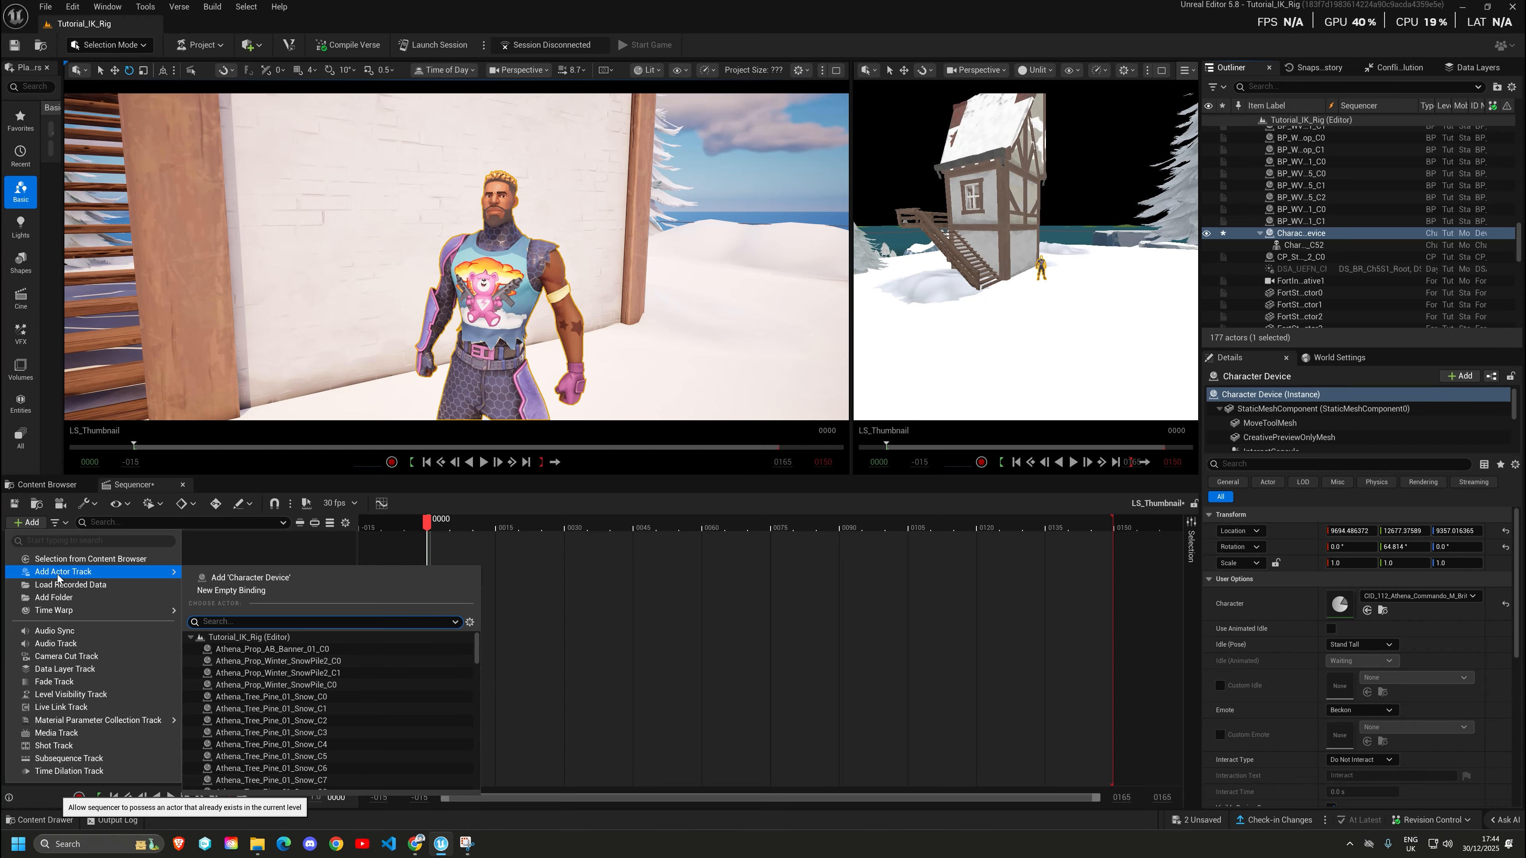
left_click(519, 293)
scroll(613, 278, "down", 1)
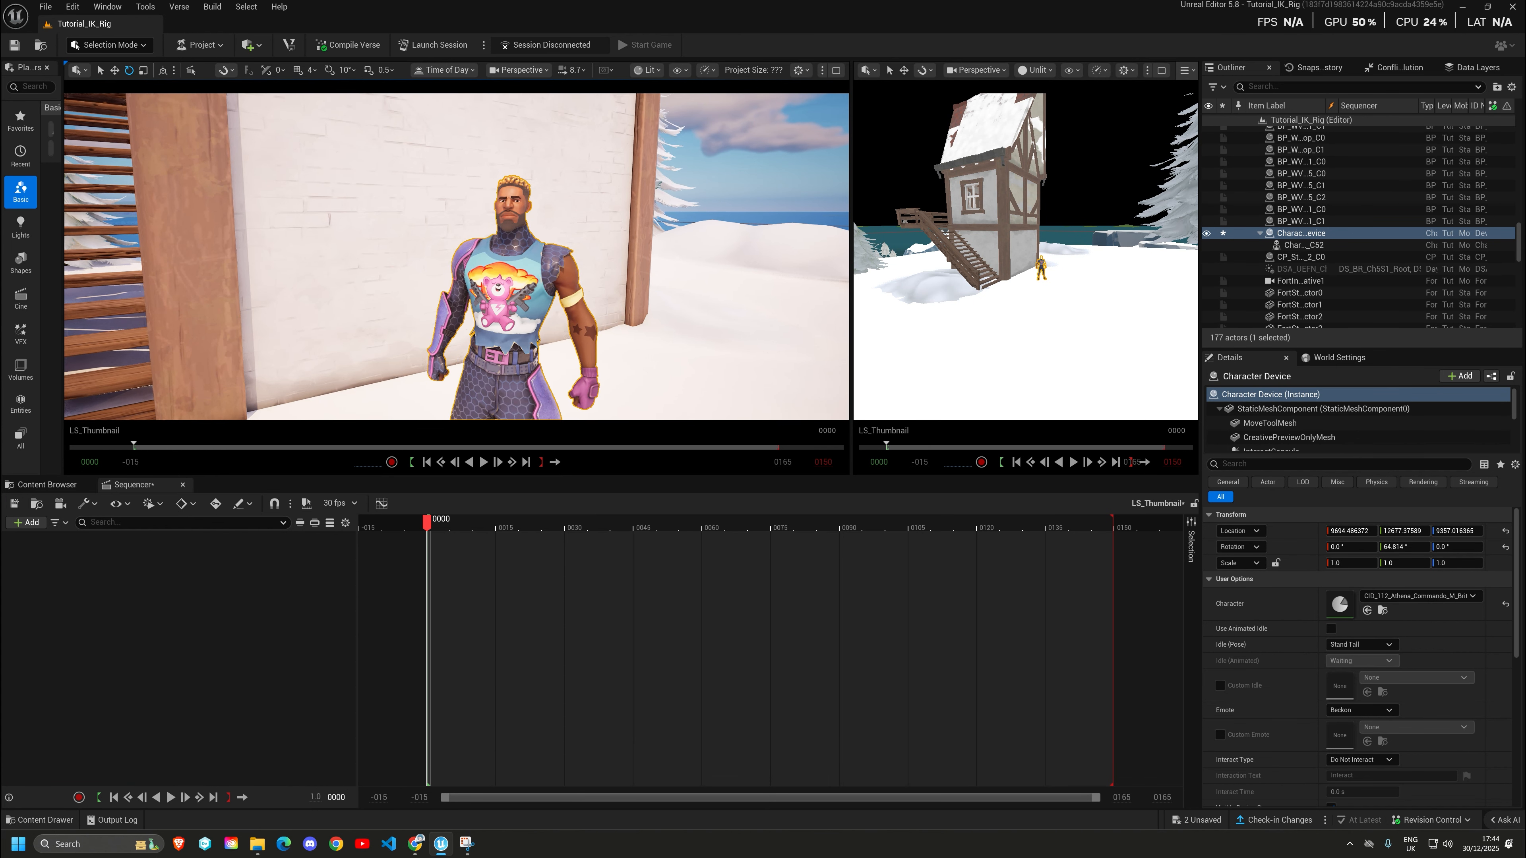
Add the Character Device to the LS_Thumbnail sequence as an actor track.
middle_click_drag(613, 277, 579, 258)
scroll(579, 257, "down", 1)
left_click(35, 524)
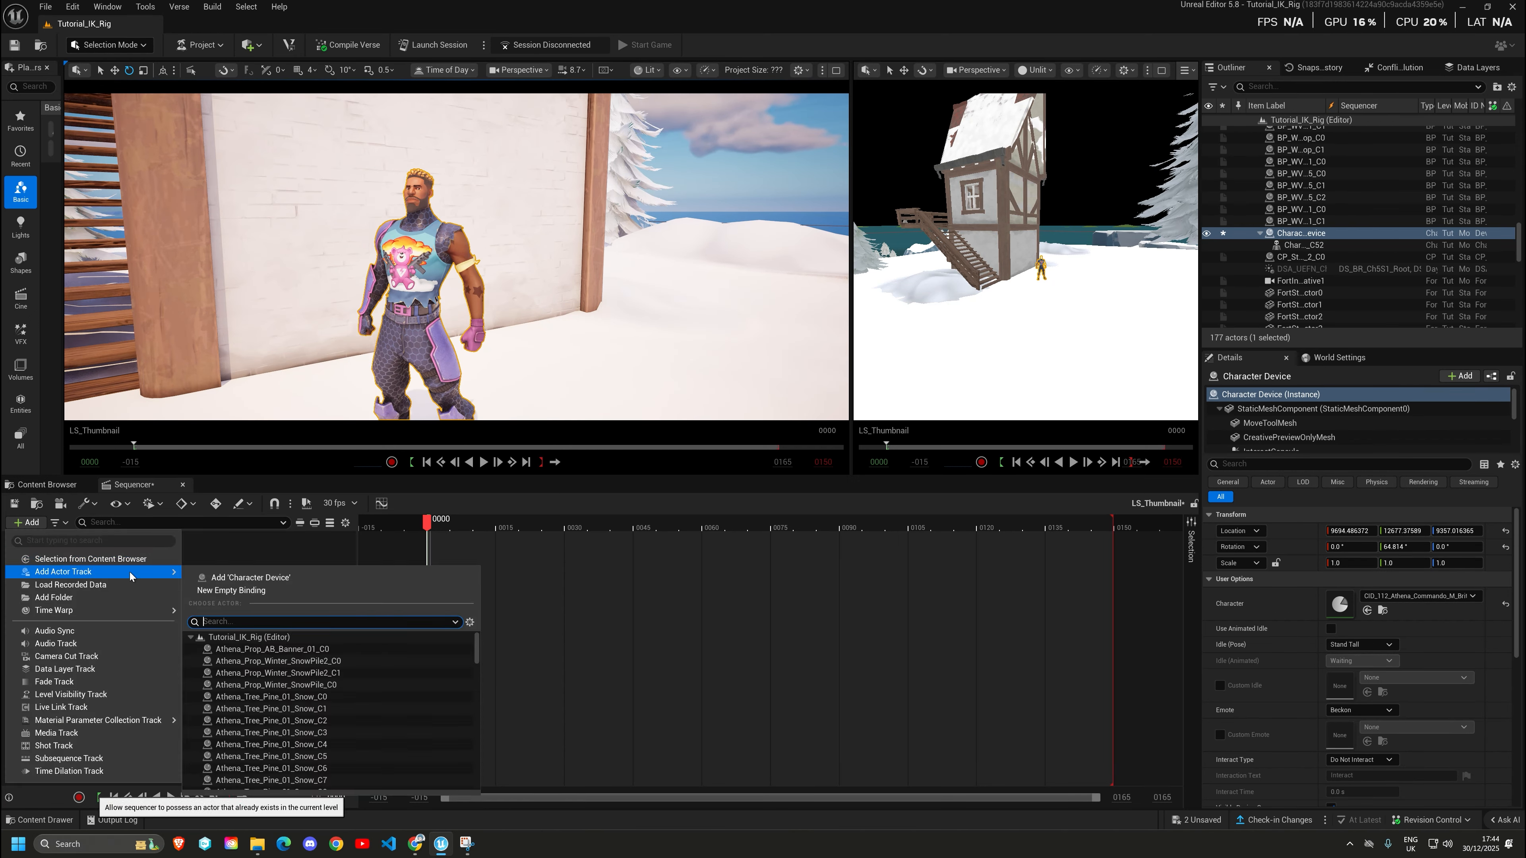
left_click(270, 581)
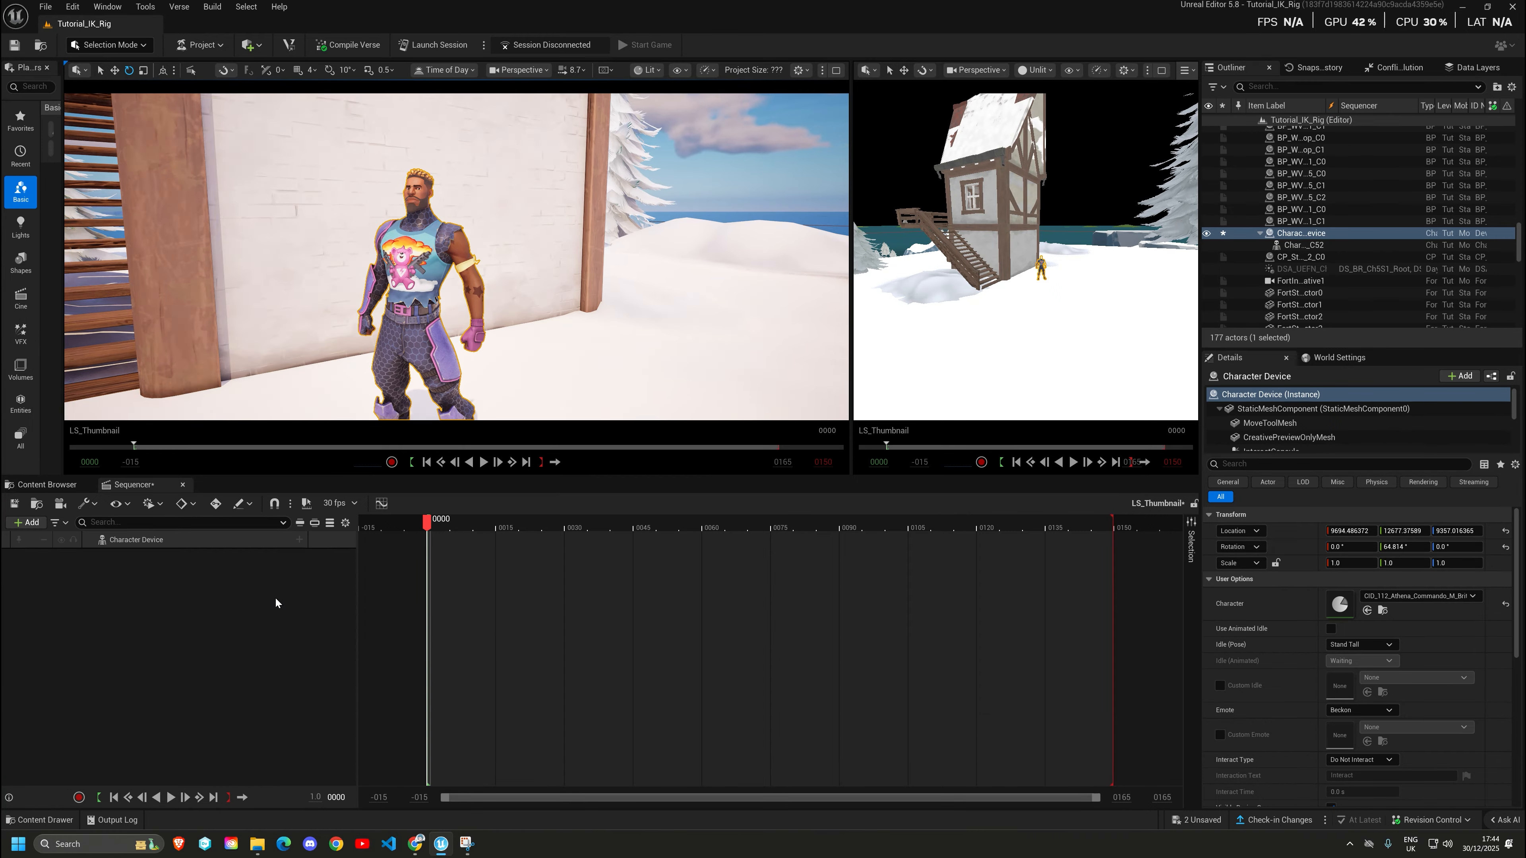
Add an FK Control Rig to the character's track in the LS_Thumbnail sequence.
left_click(301, 541)
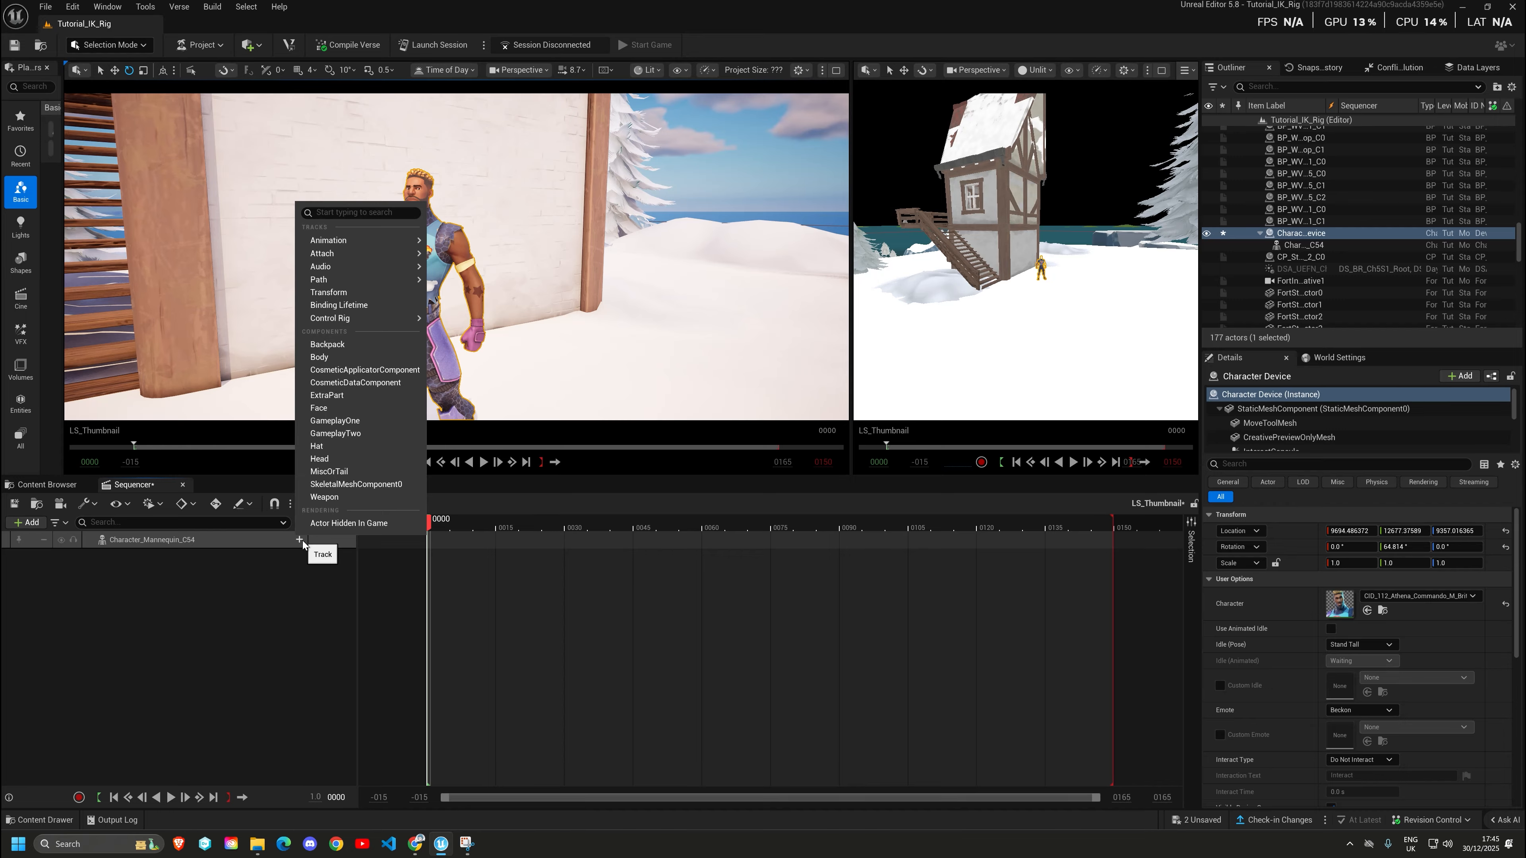
mouse_move(353, 323)
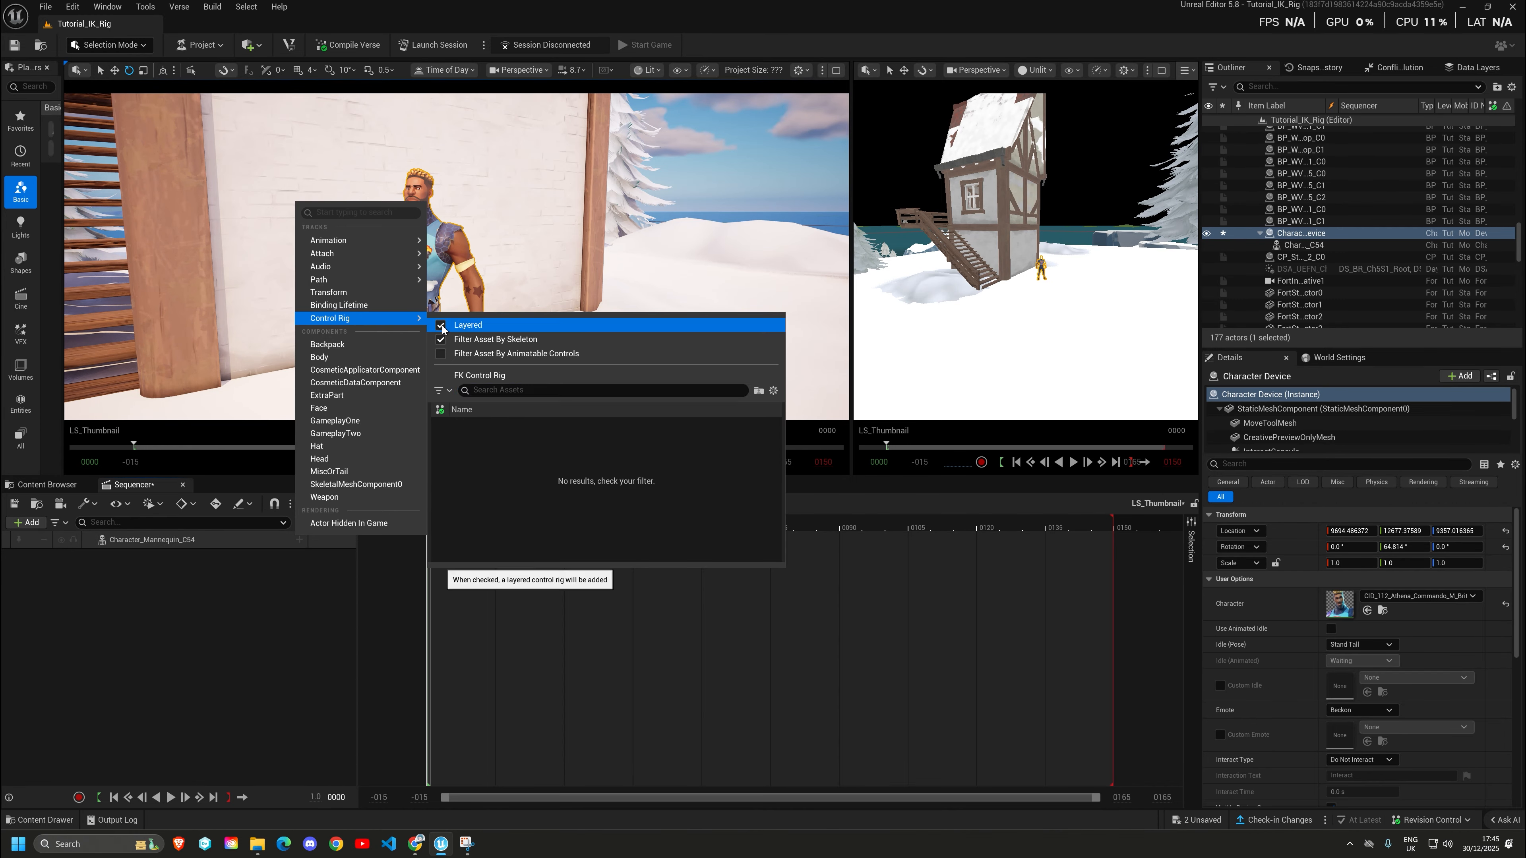
left_click(496, 376)
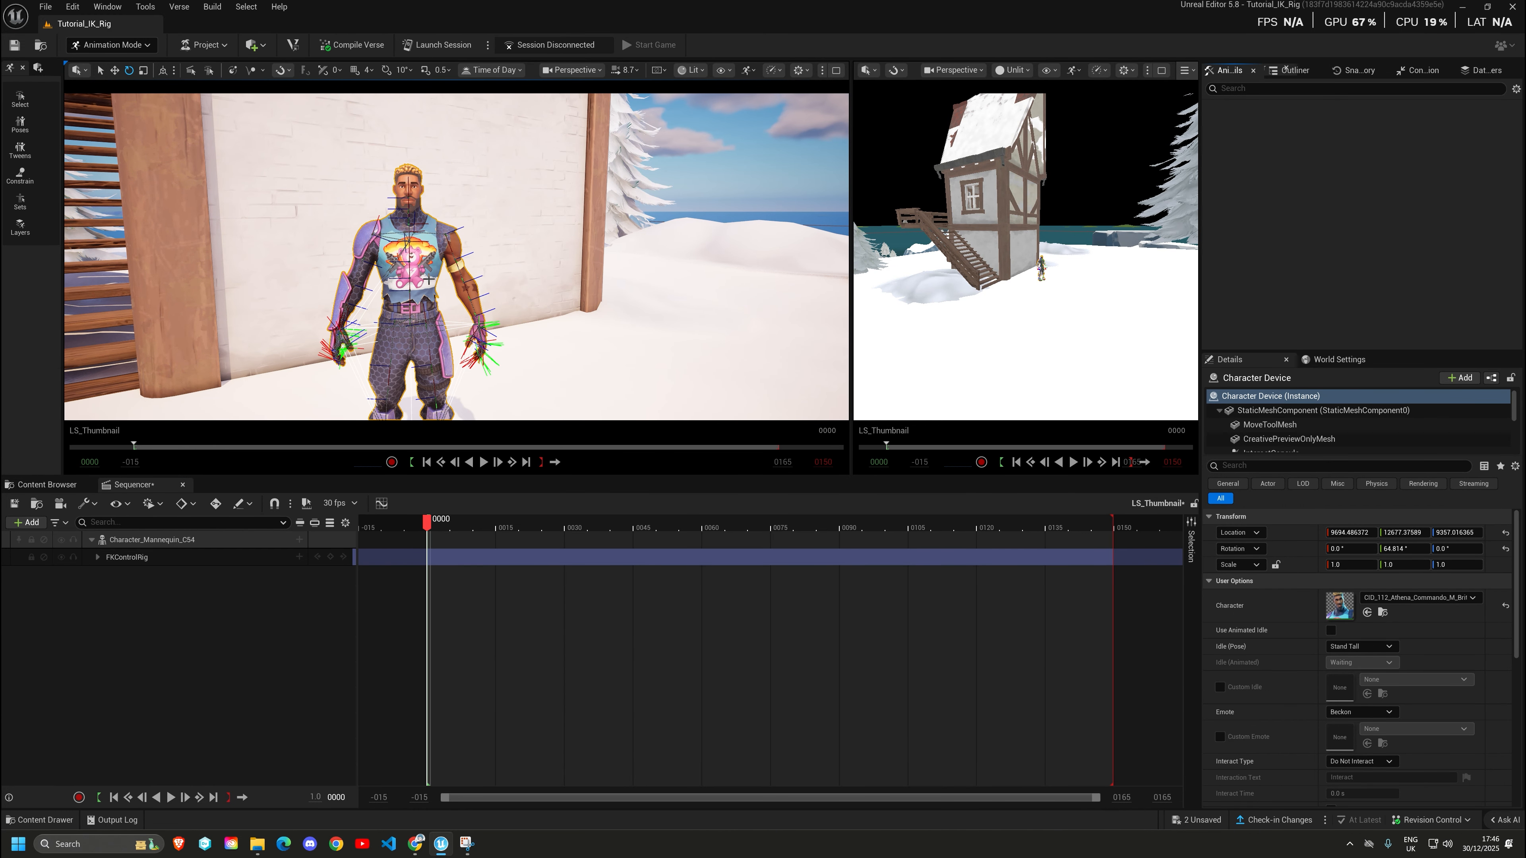
Examine the FK rig's bone controls on the character from several angles and undo the rig's addition.
scroll(441, 309, "up", 6)
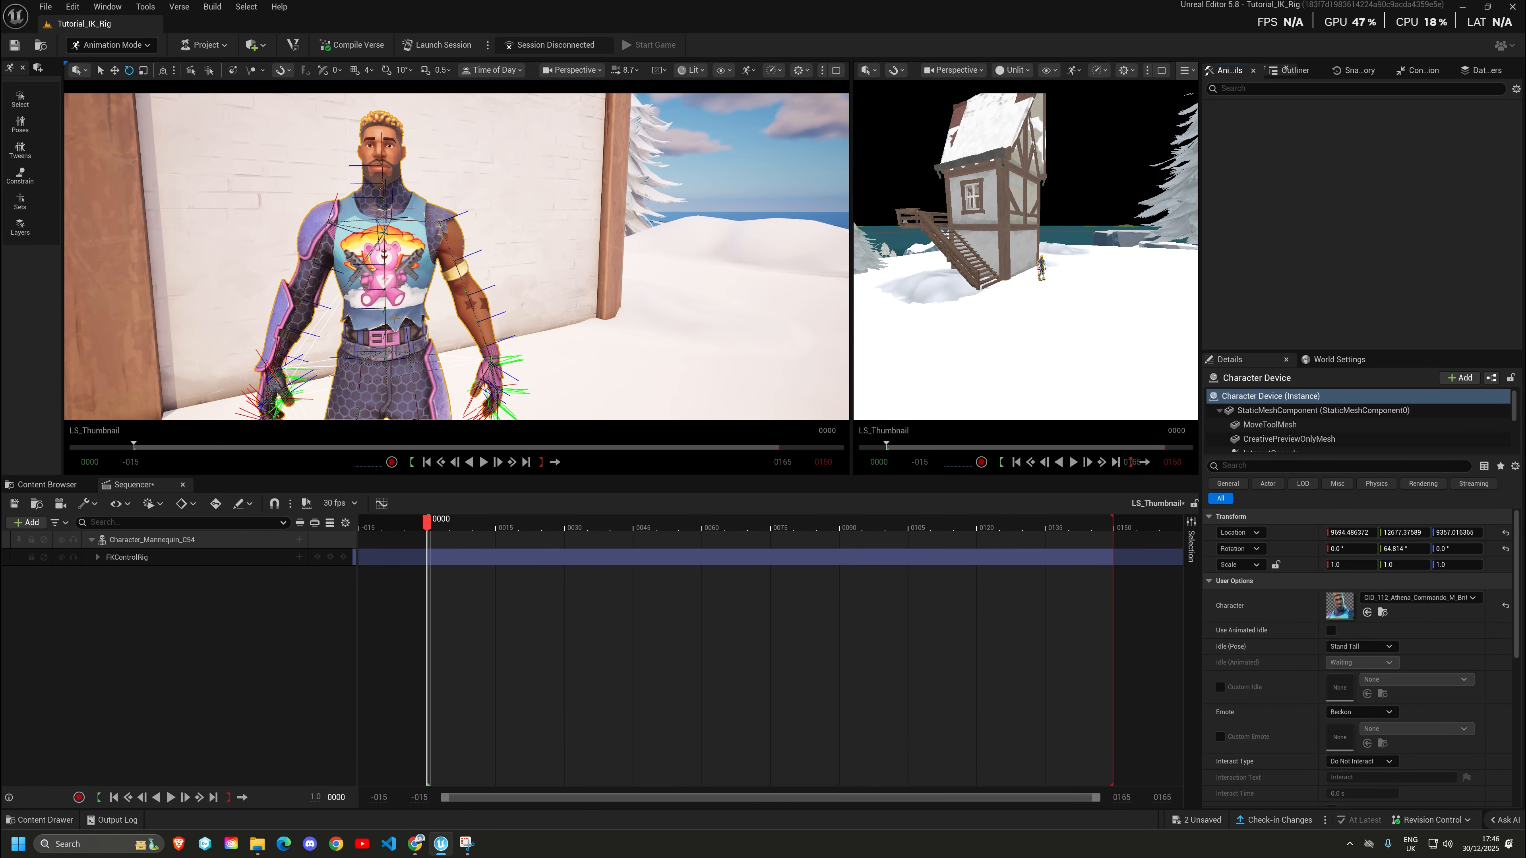
middle_click_drag(441, 308, 386, 319)
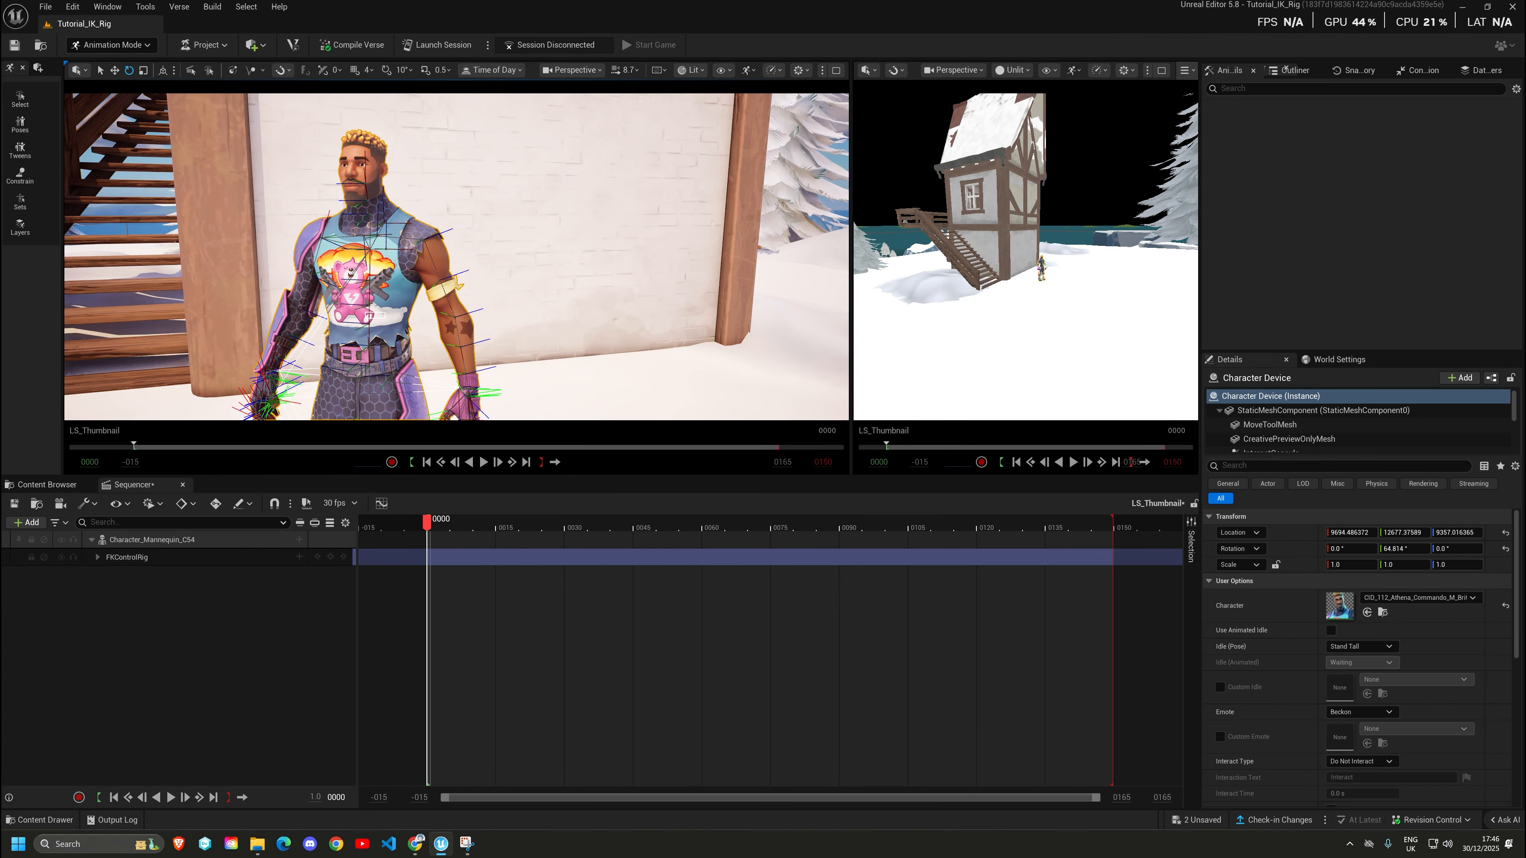
left_click_drag(385, 312, 406, 304)
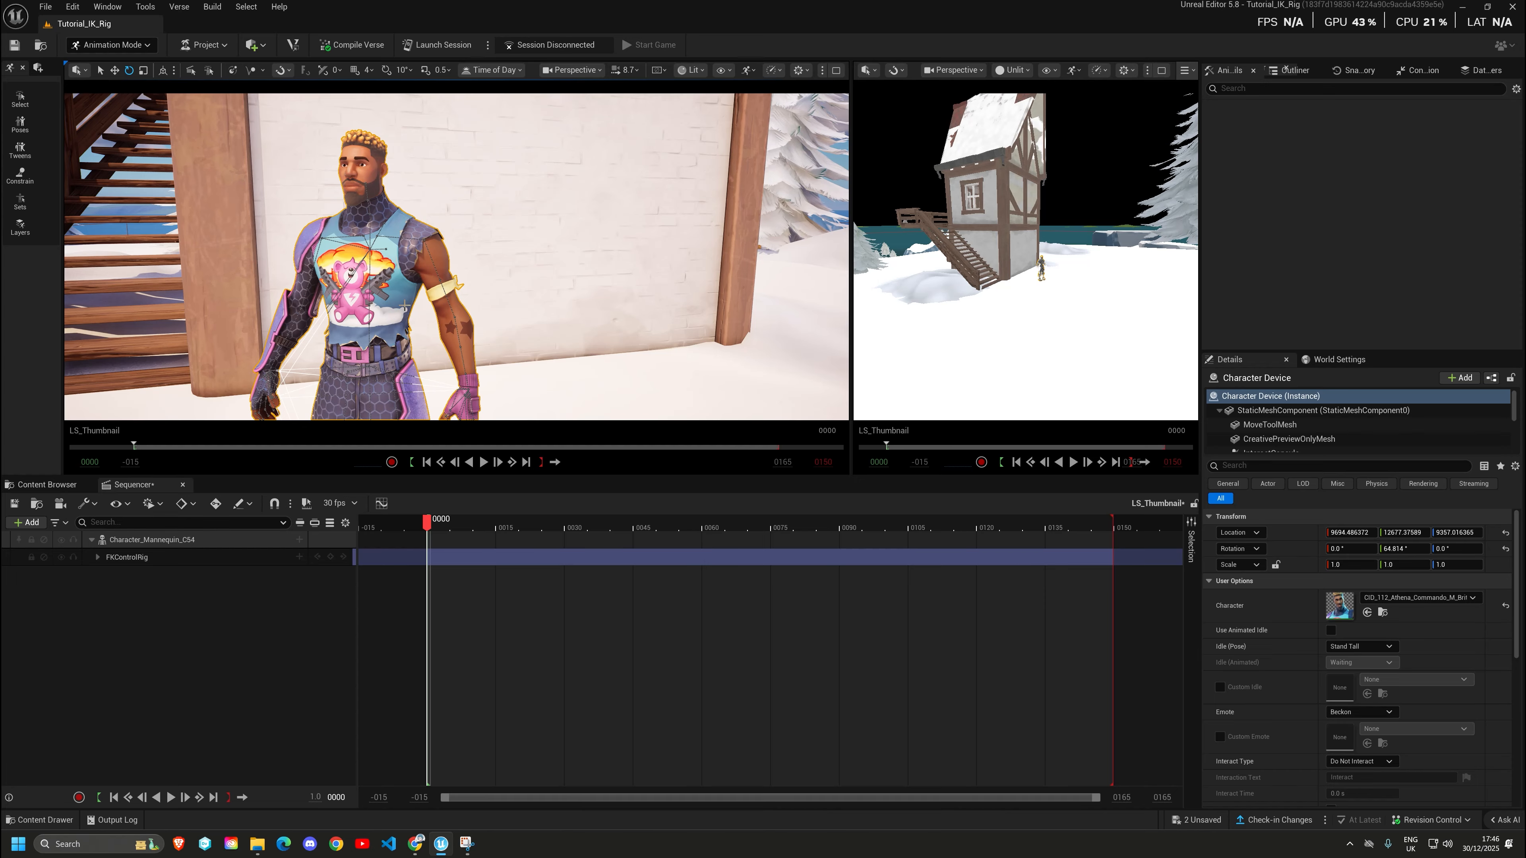
right_click_drag(406, 304, 366, 304)
scroll(406, 304, "up", 4)
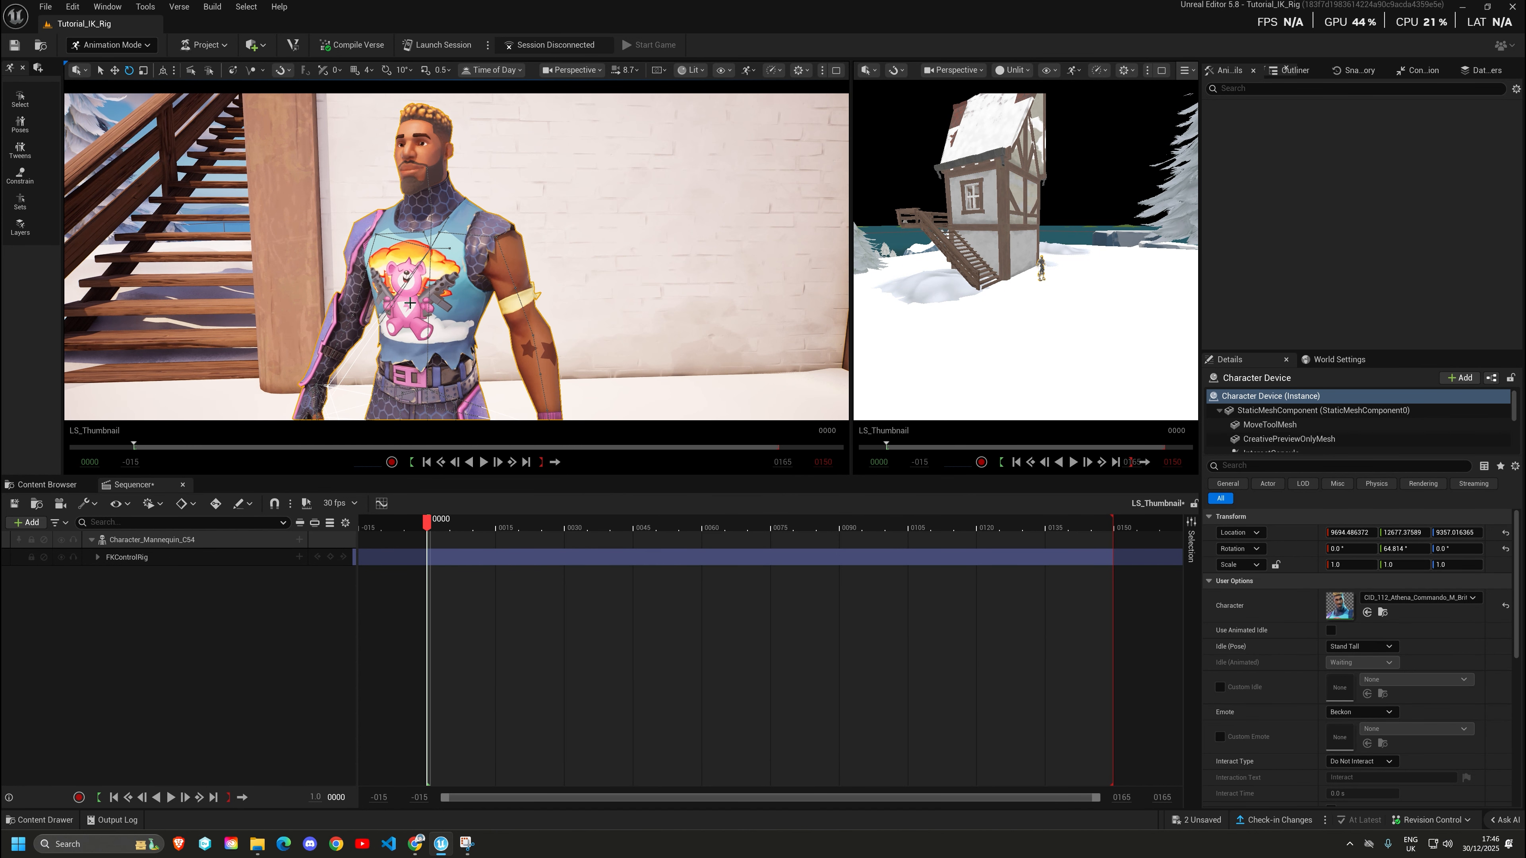
scroll(411, 302, "down", 5)
scroll(412, 303, "down", 3)
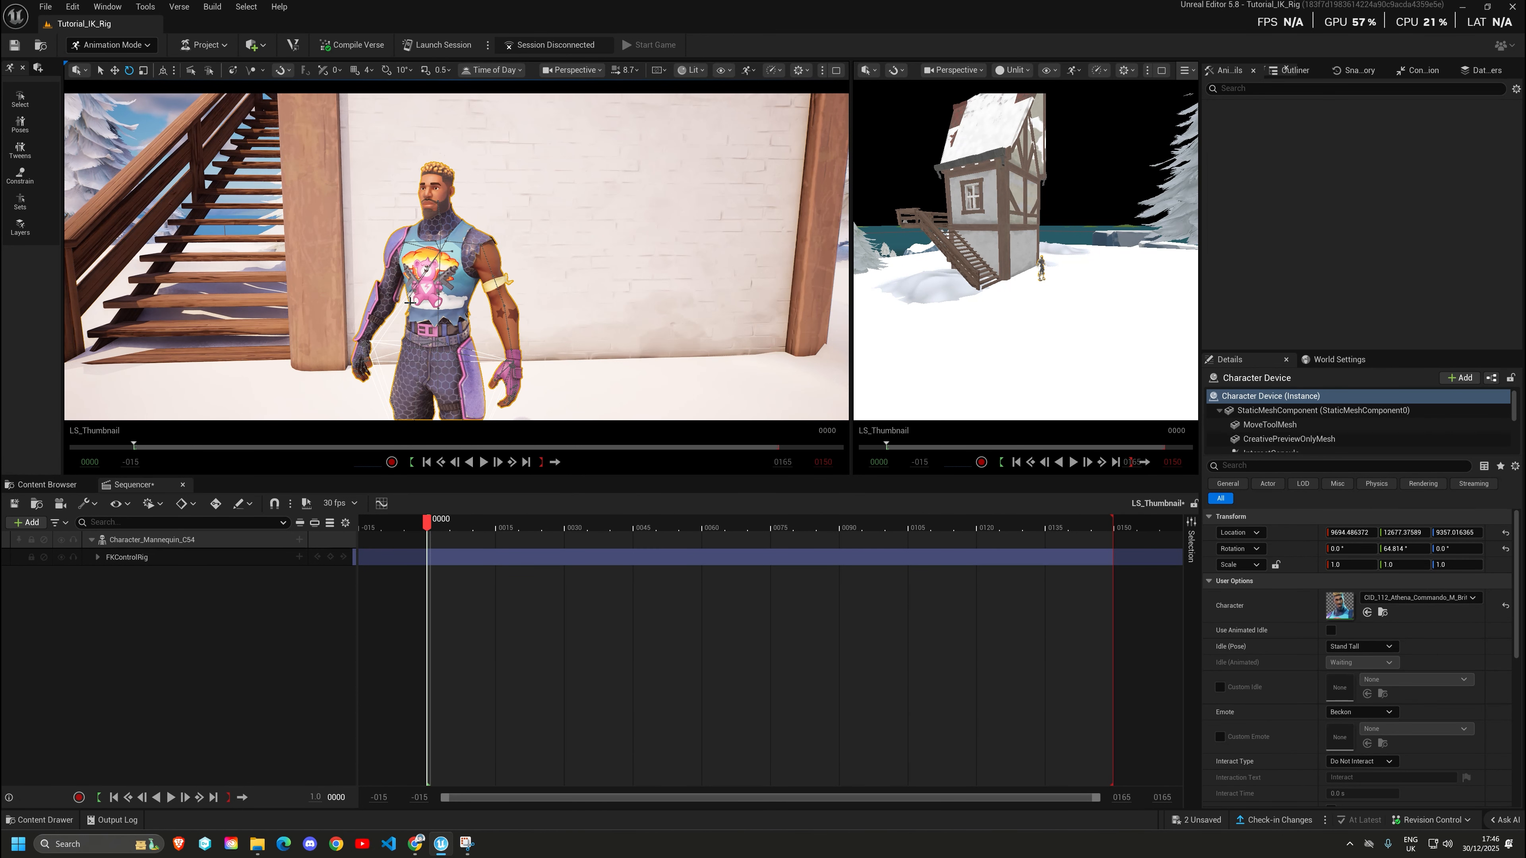
key("ctrl+z")
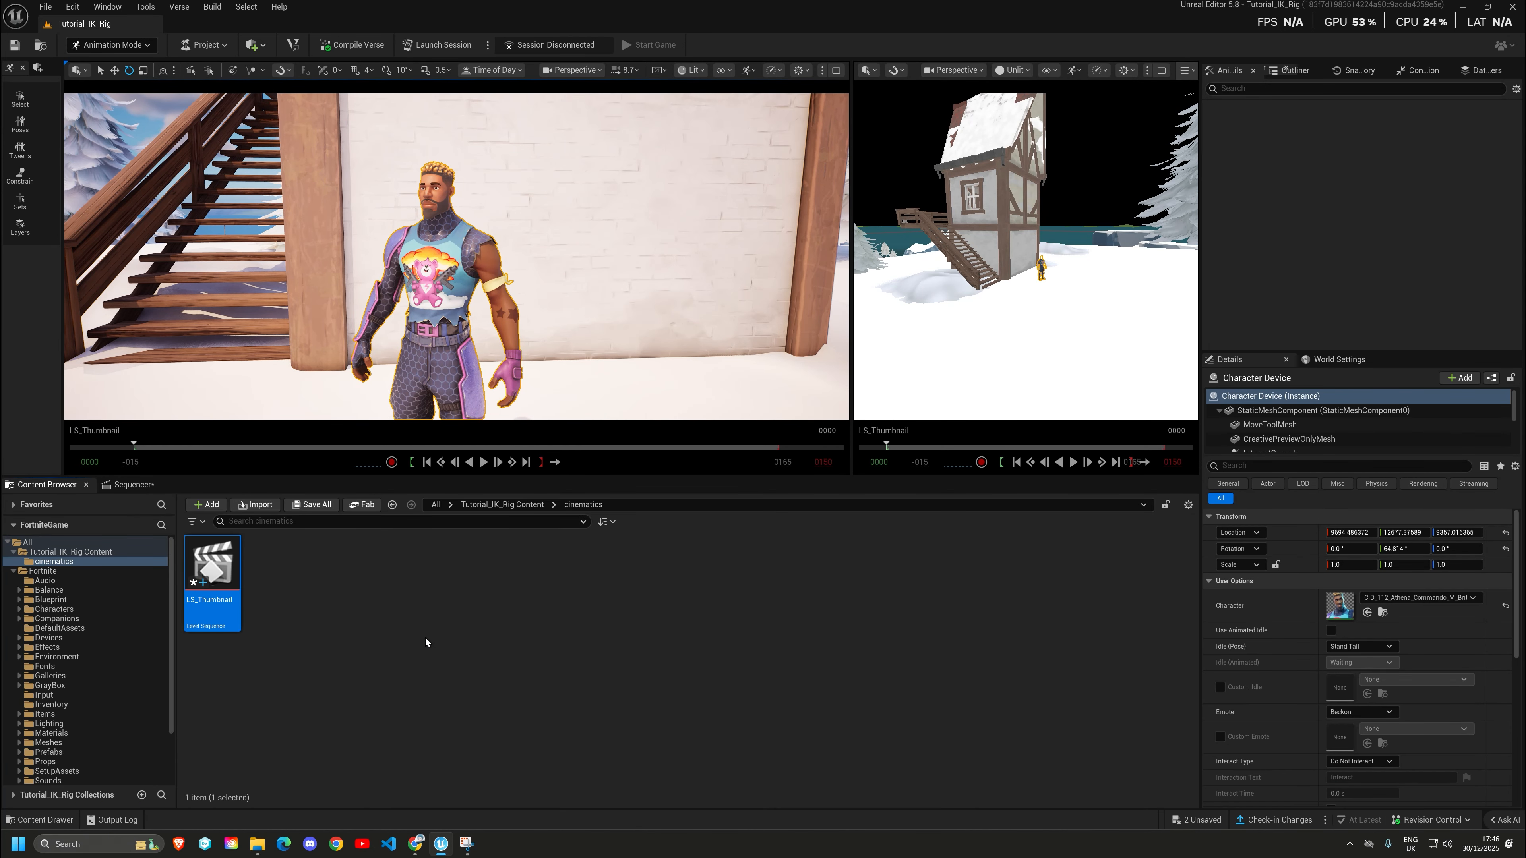
Save all unsaved assets in the Tutorial_IK_Rig project.
left_click(509, 671)
left_click(47, 9)
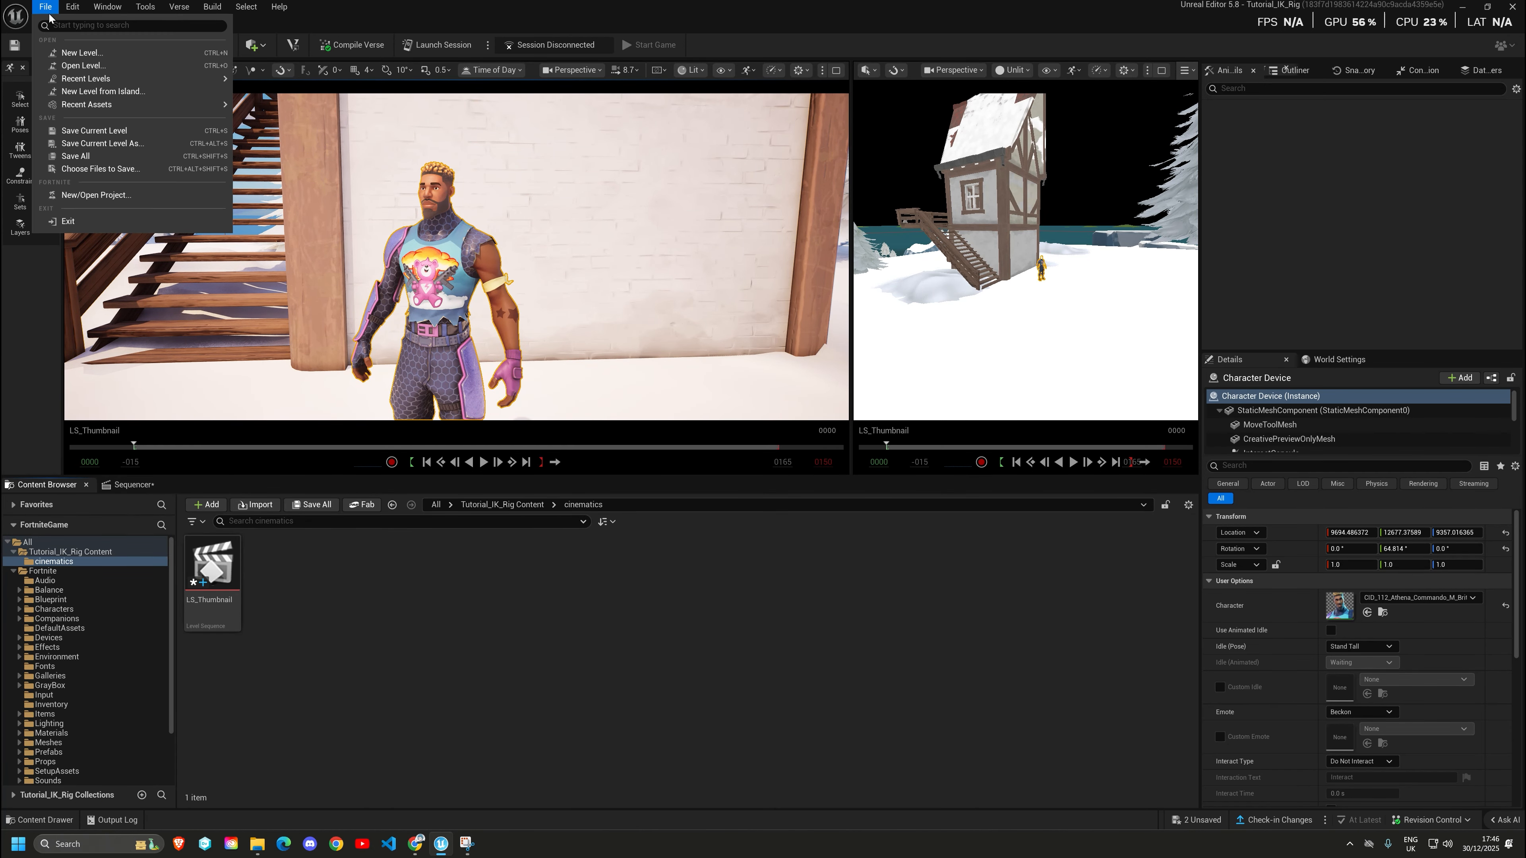
left_click(111, 156)
Create a new project named AnimAsset from the Animation feature example.
left_click(46, 7)
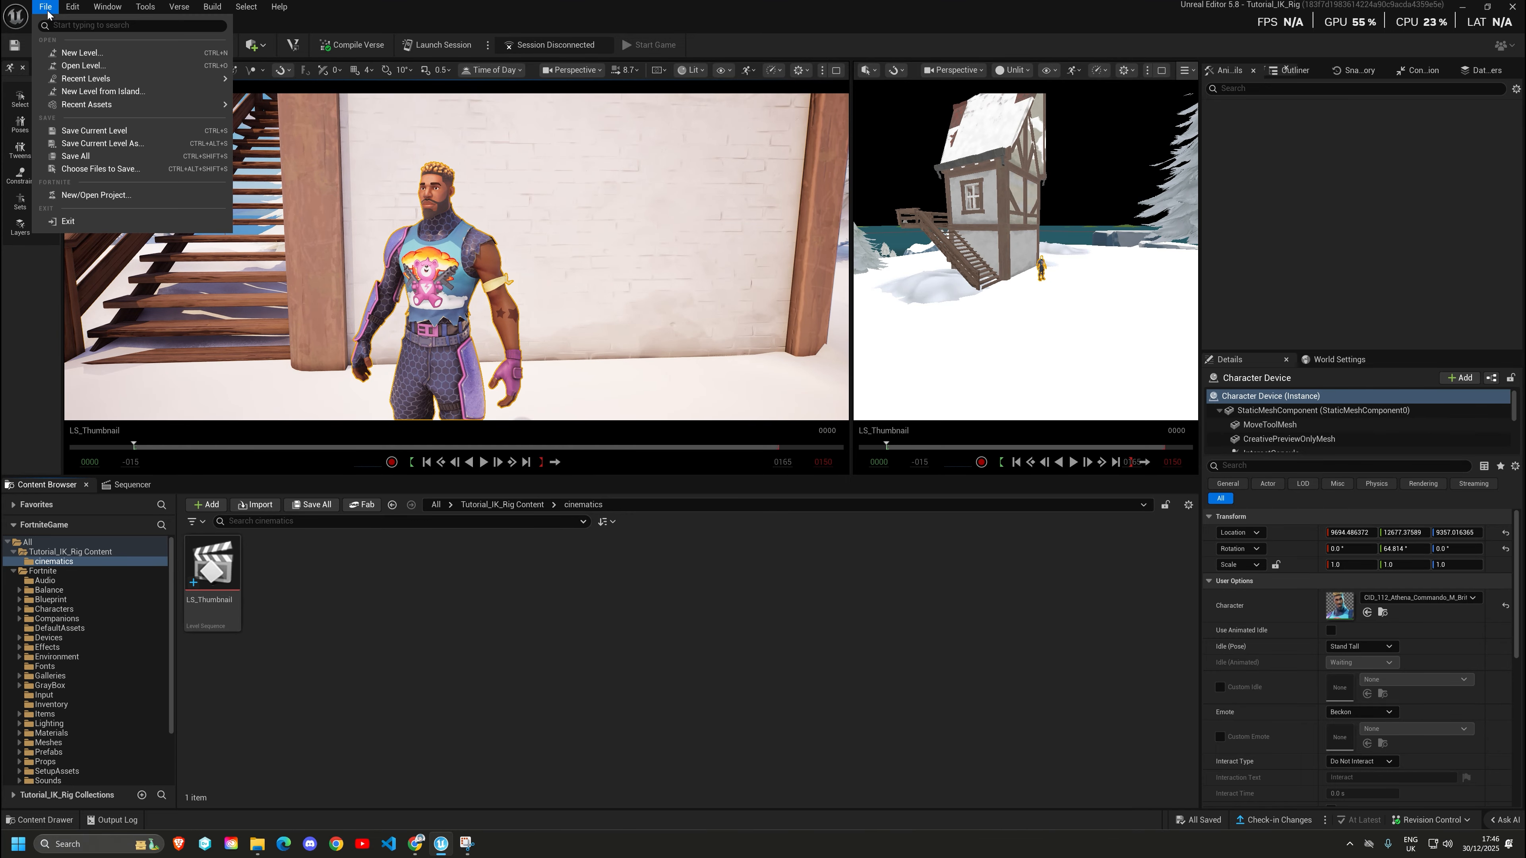
left_click(89, 195)
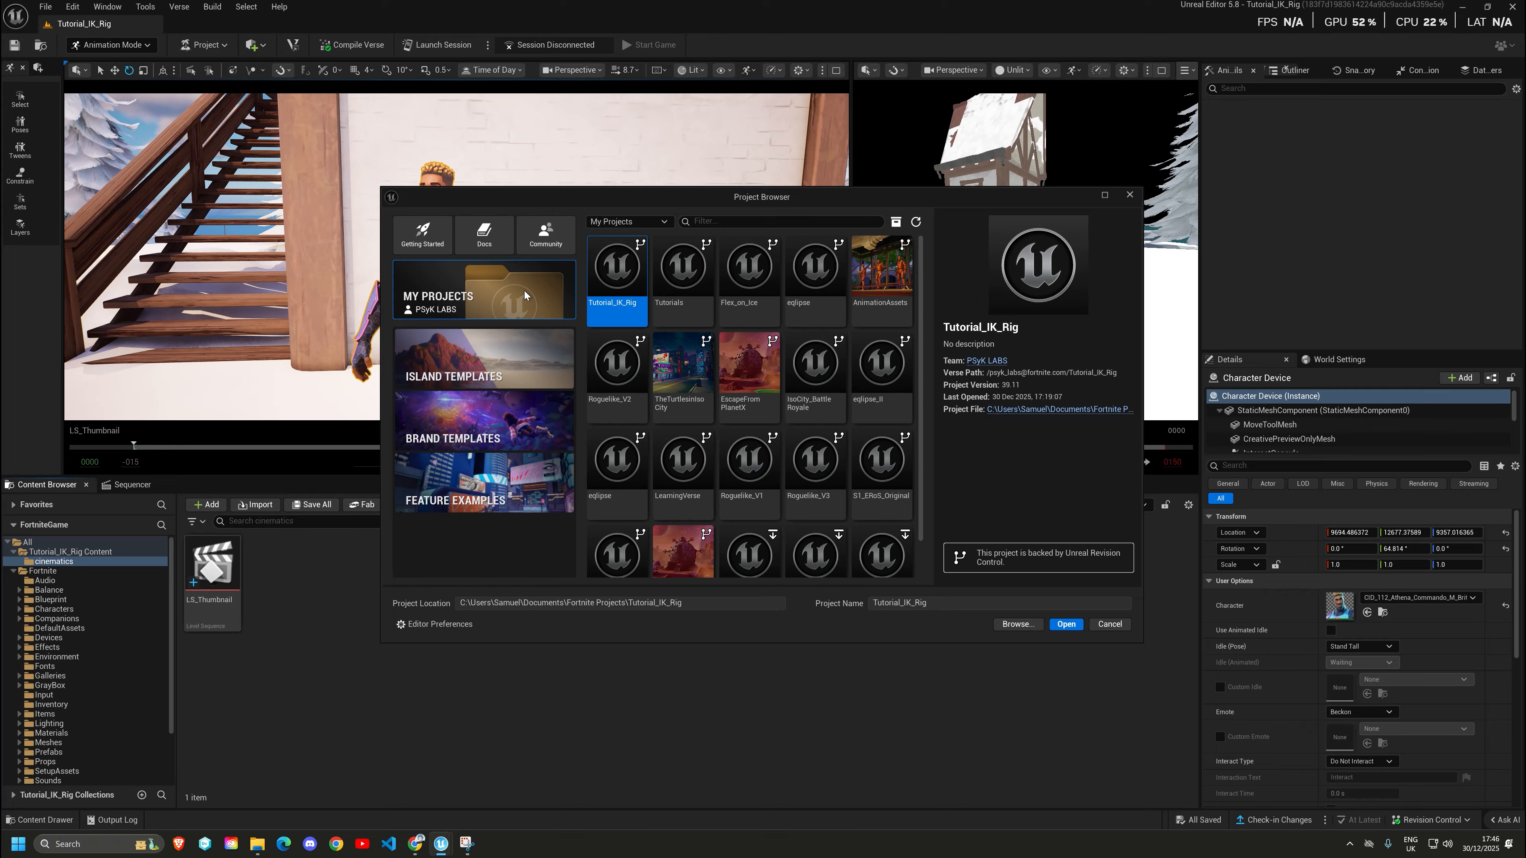
left_click(478, 492)
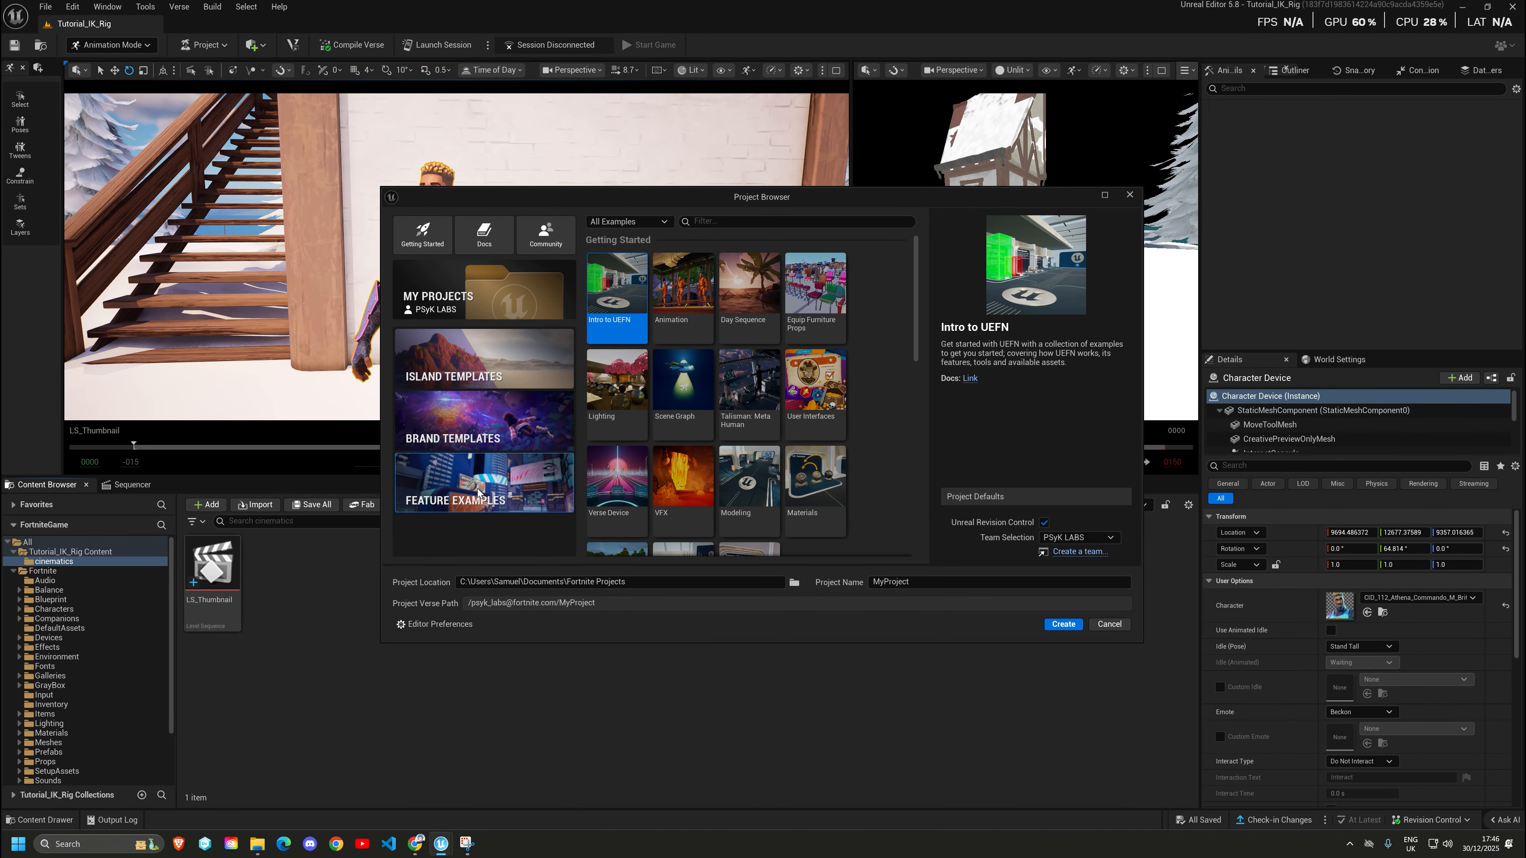
left_click(685, 280)
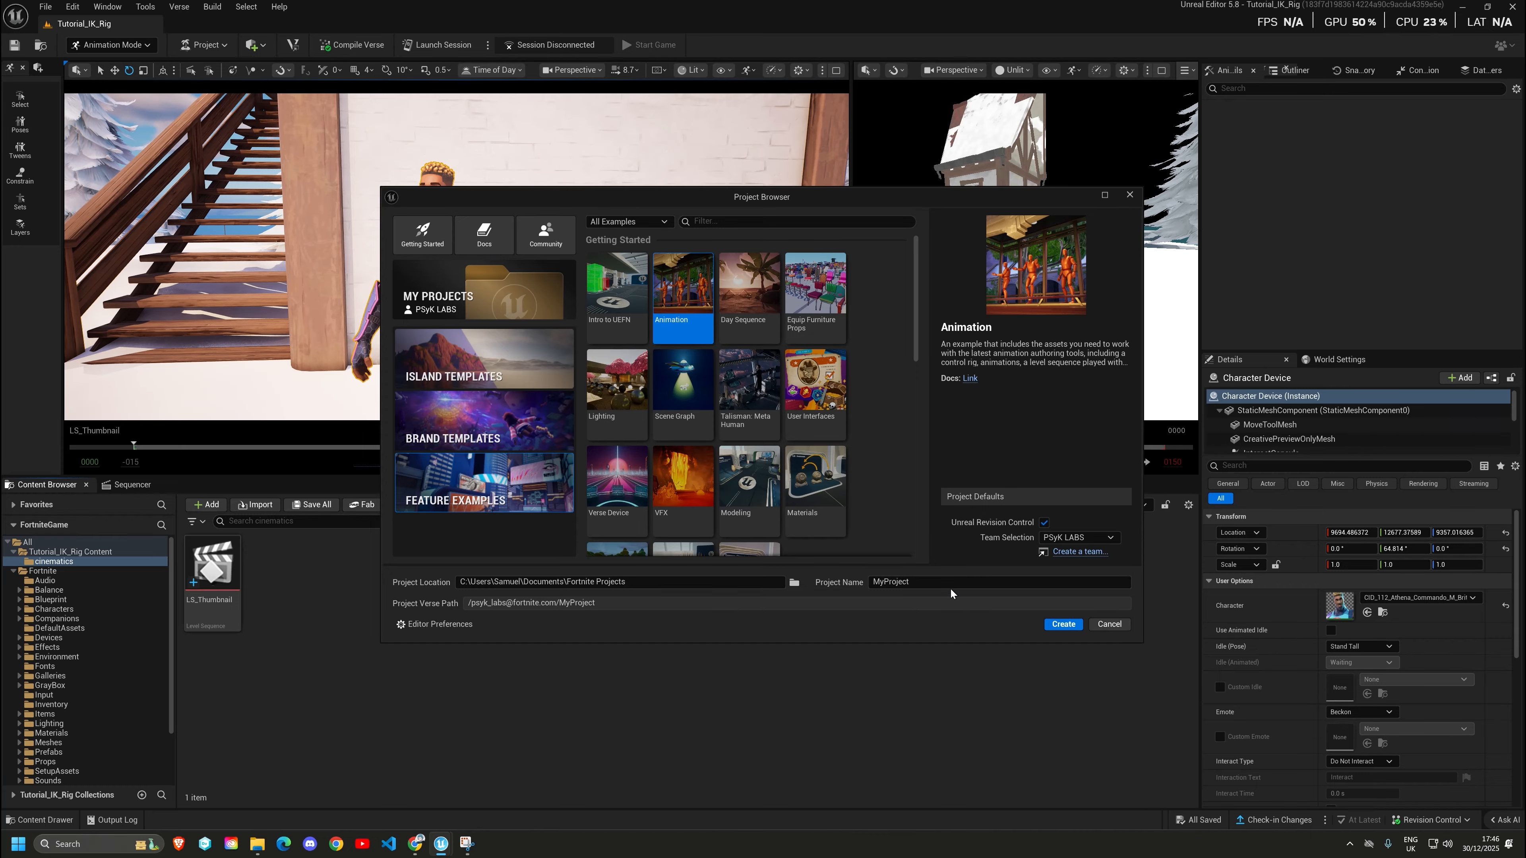
type("An")
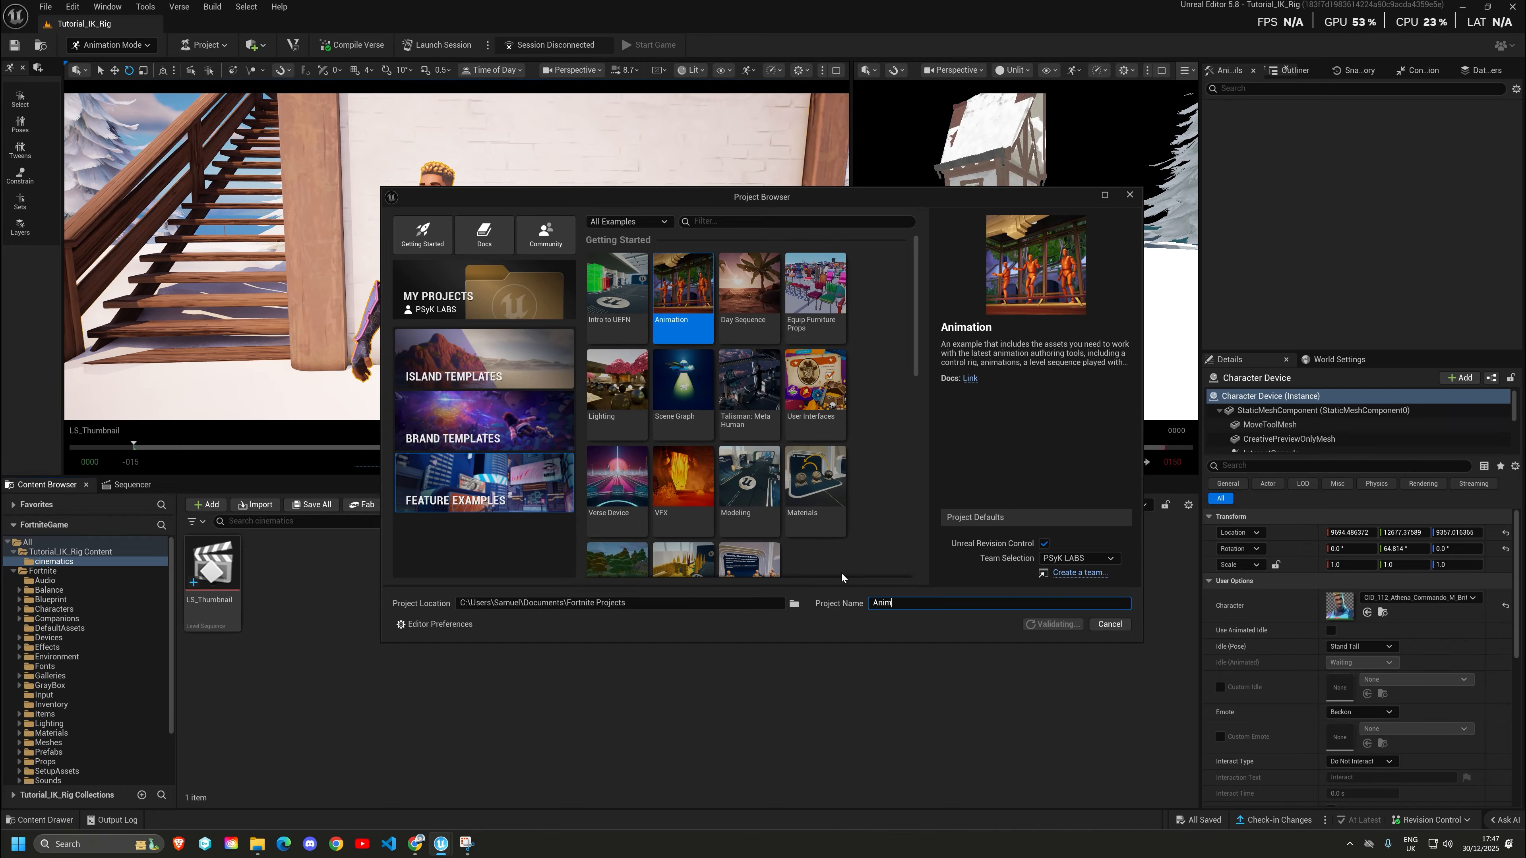
type("imAsset")
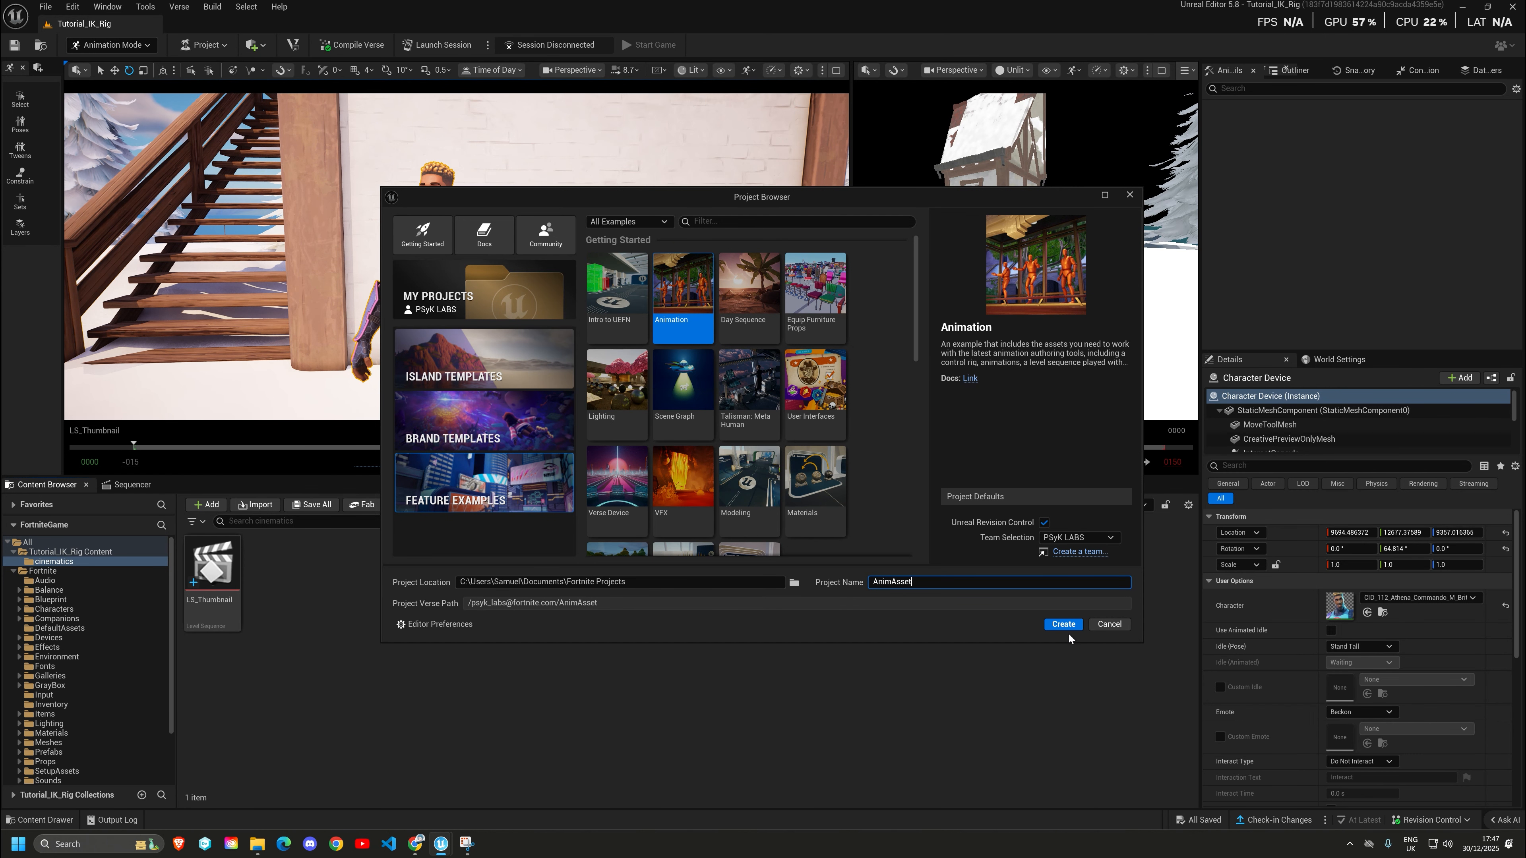
left_click(1072, 627)
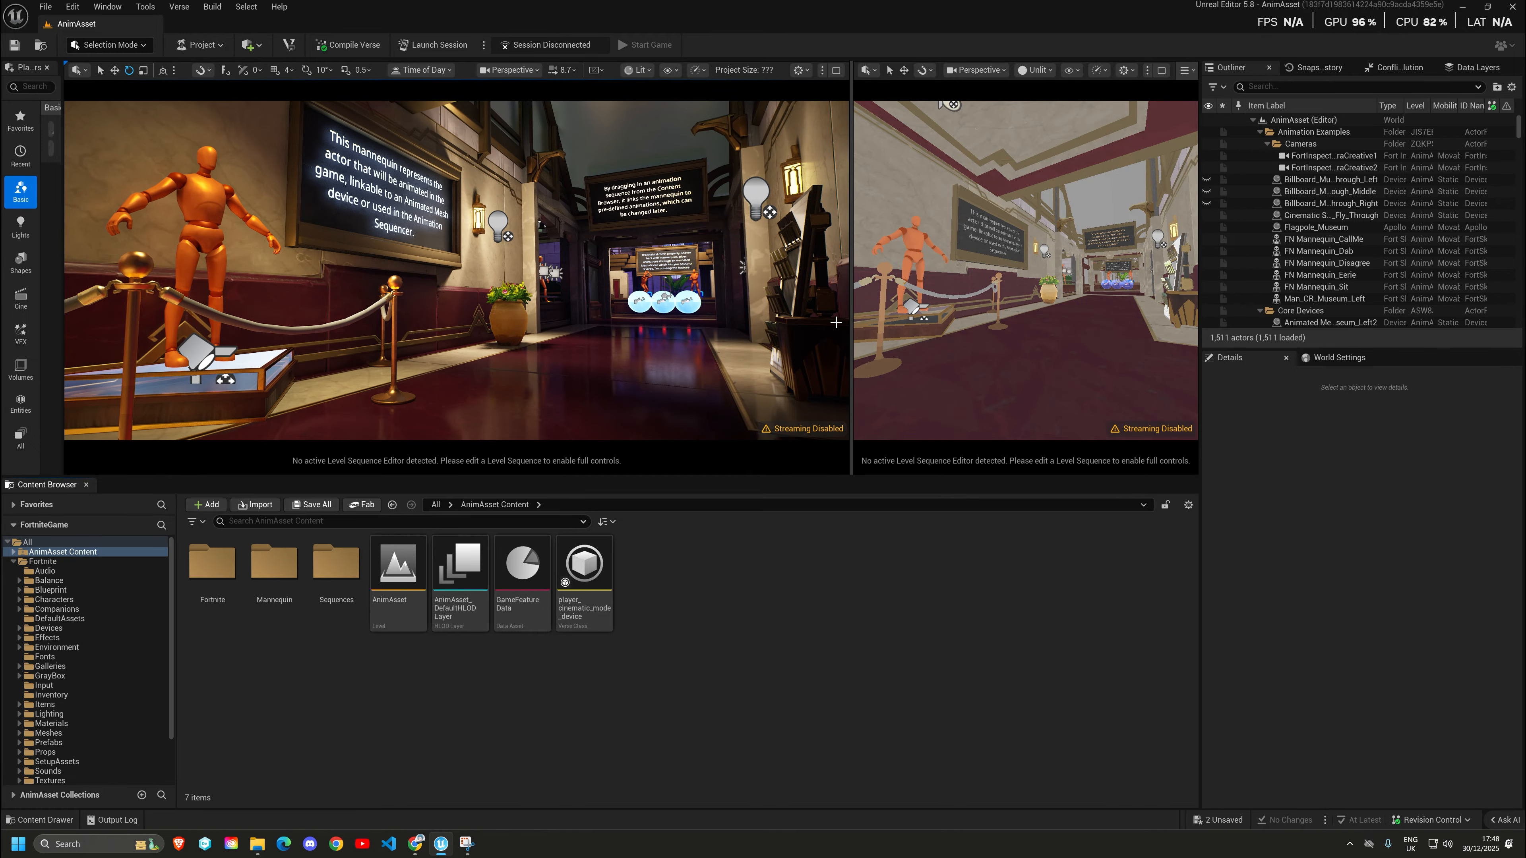
mouse_move(656, 336)
right_mouse_down()
mouse_move(637, 337)
mouse_move(691, 342)
mouse_move(643, 338)
right_mouse_up()
key("w")
key("s")
key("w")
key("s")
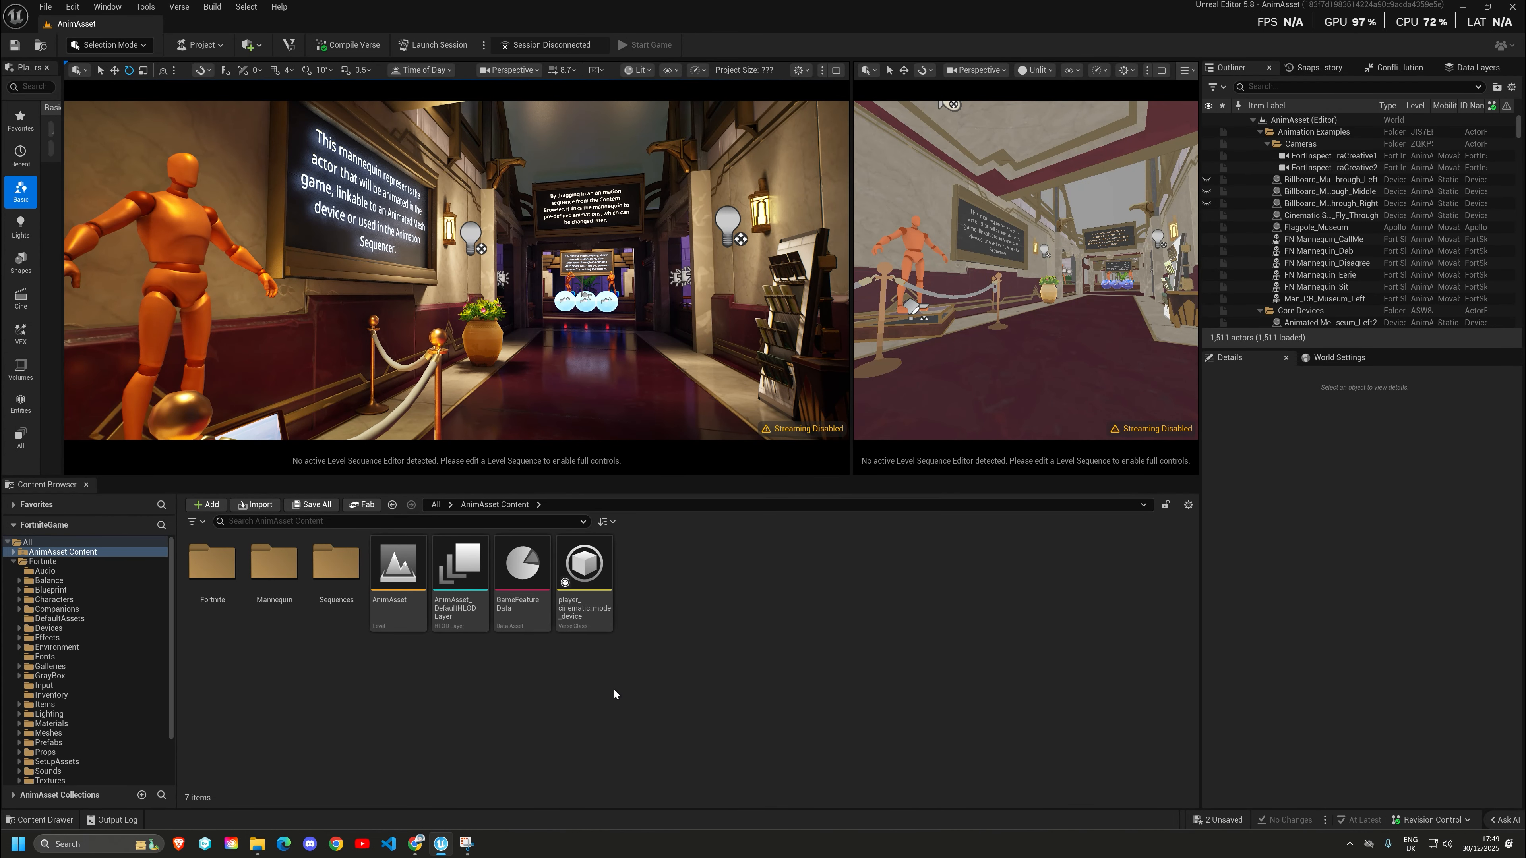
Migrate the Fortnite, Mannequin and Sequences folders from AnimAsset Content, keeping every asset in the report included.
left_click(340, 568)
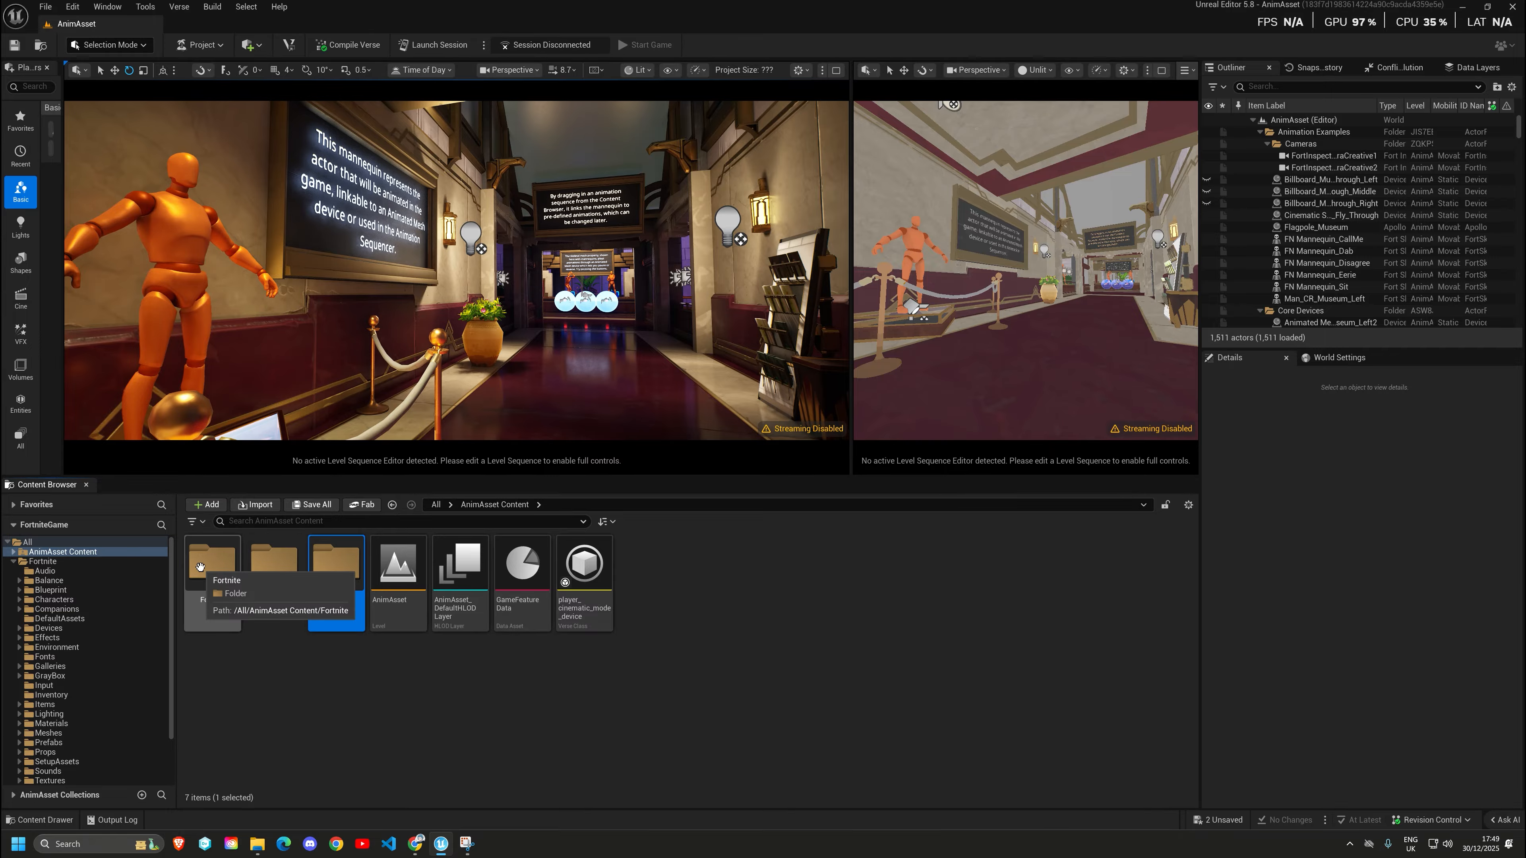
left_click(275, 566, "ctrl")
left_click(205, 565, "ctrl")
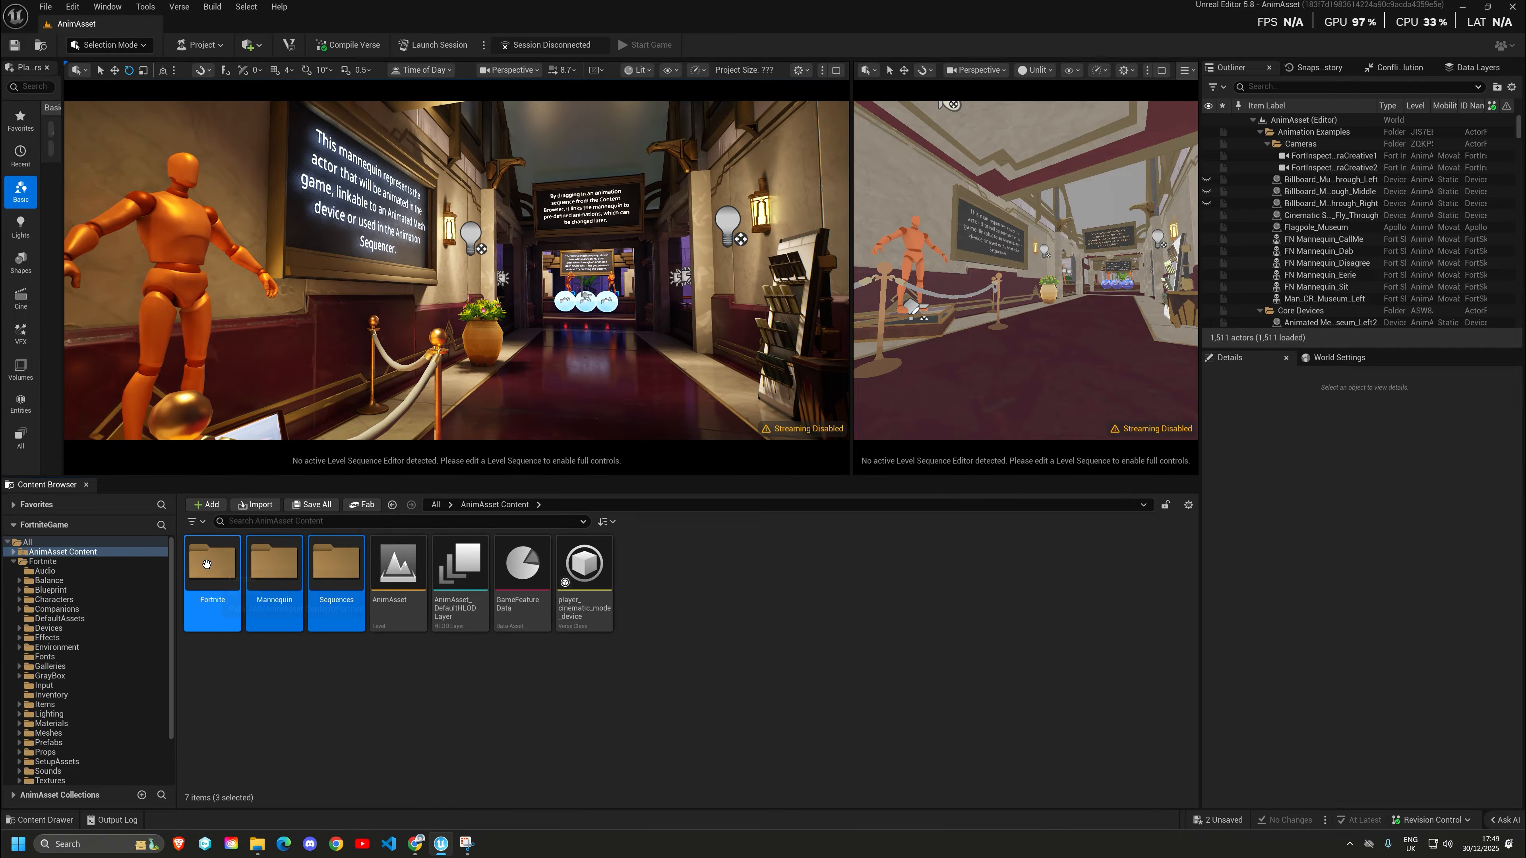
right_click(328, 583)
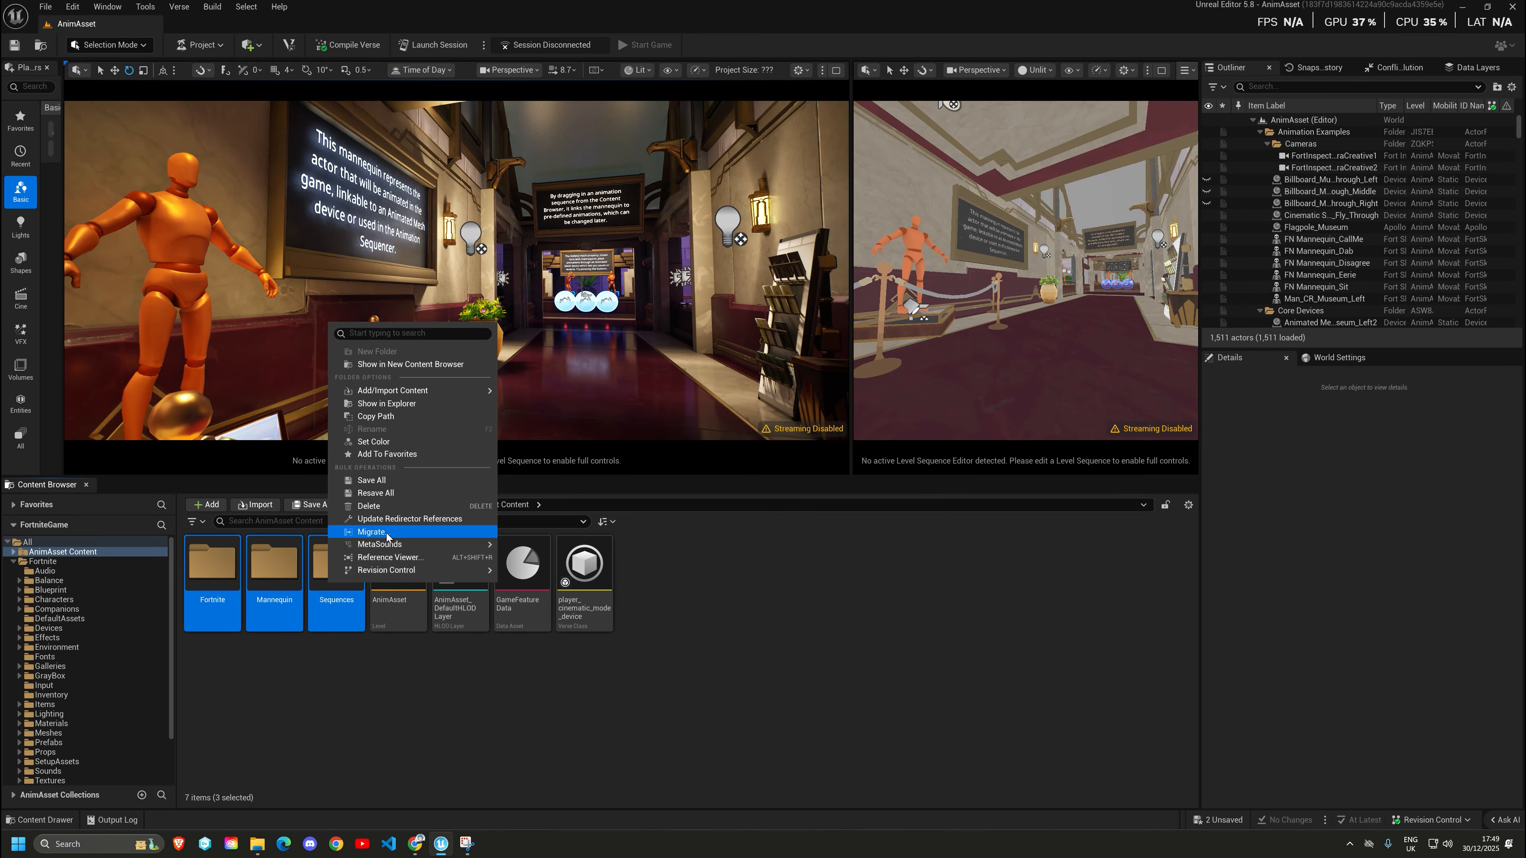
left_click(373, 532)
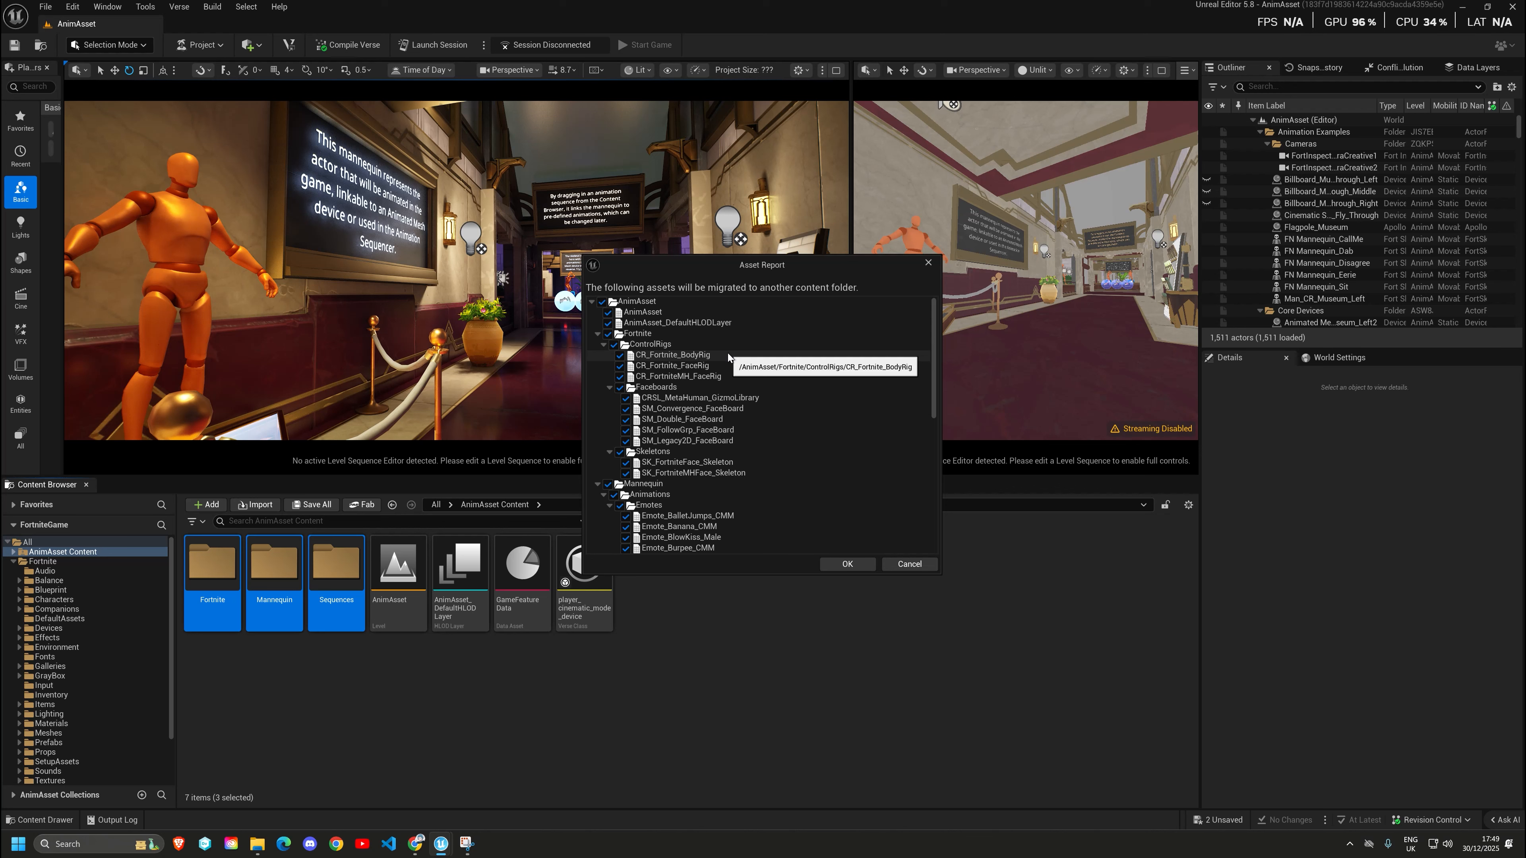
scroll(748, 390, "down", 10)
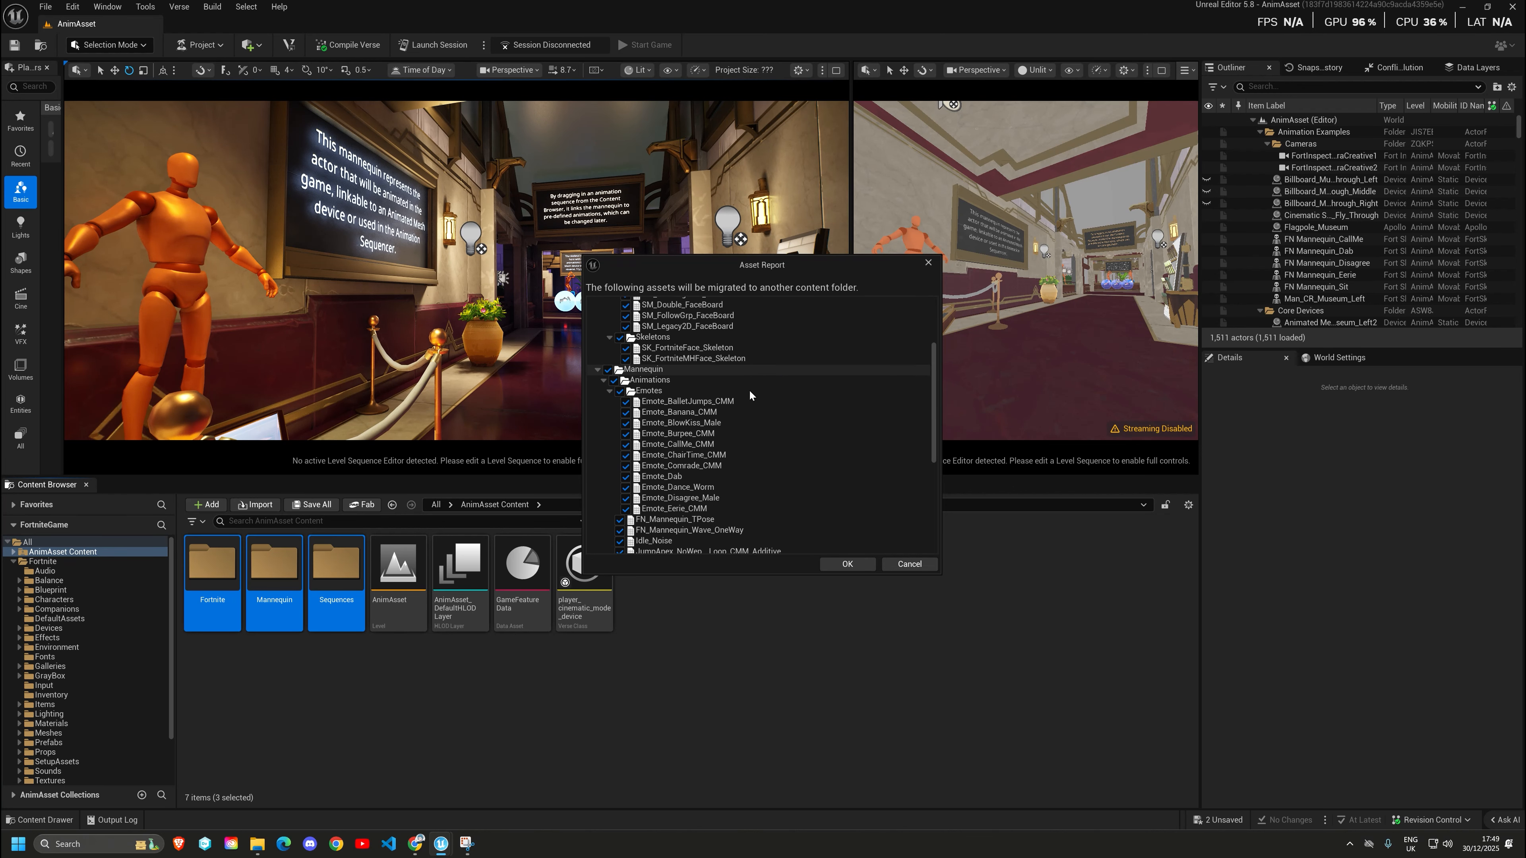
left_click(858, 567)
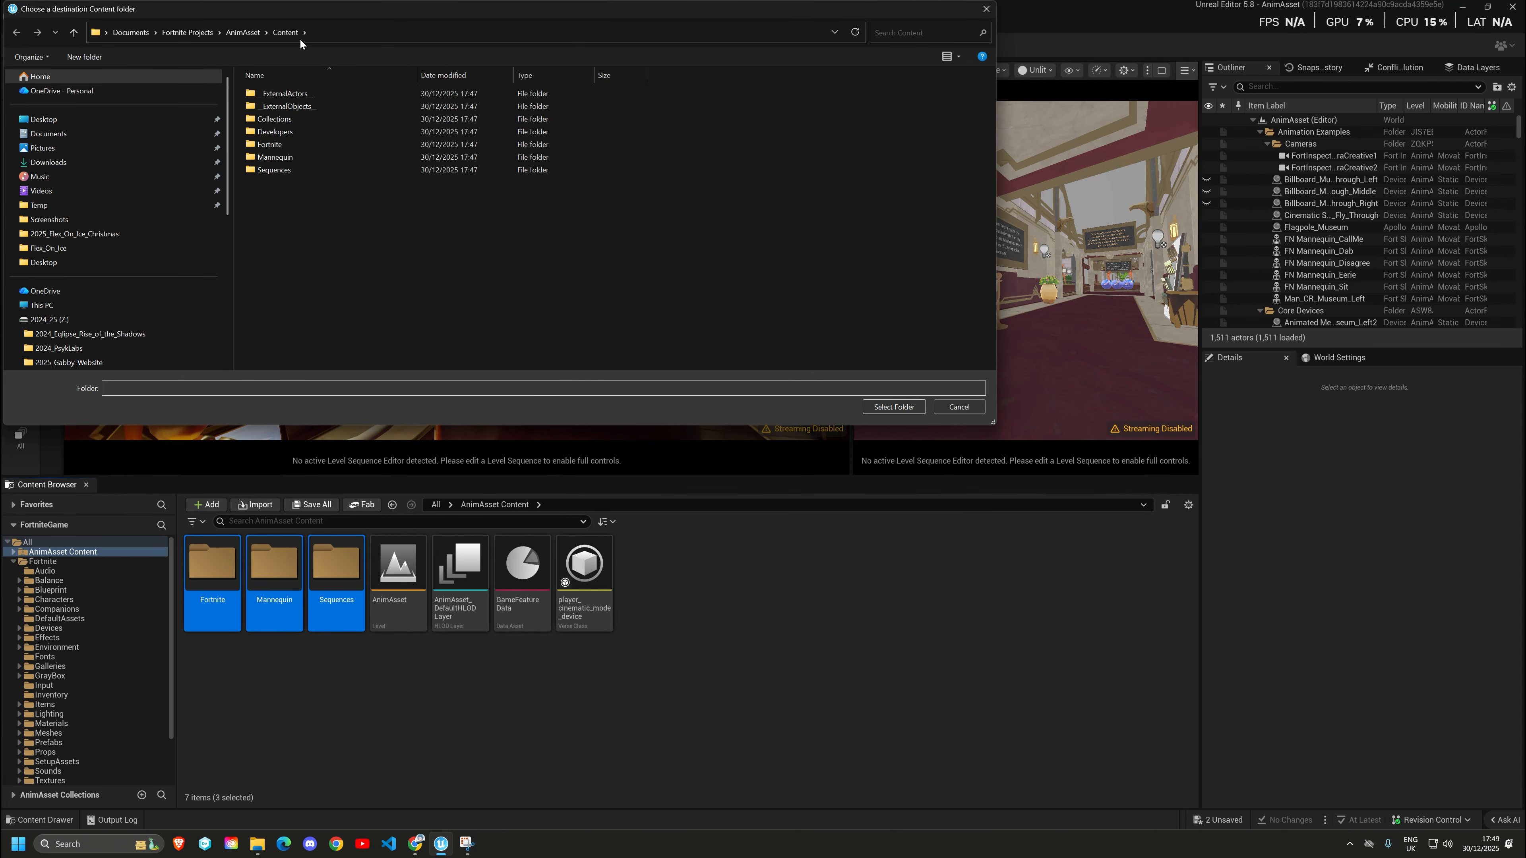
Set the Content folder of the Tutorial_IK_Rig project as the migration destination and run the migration.
left_click(243, 32)
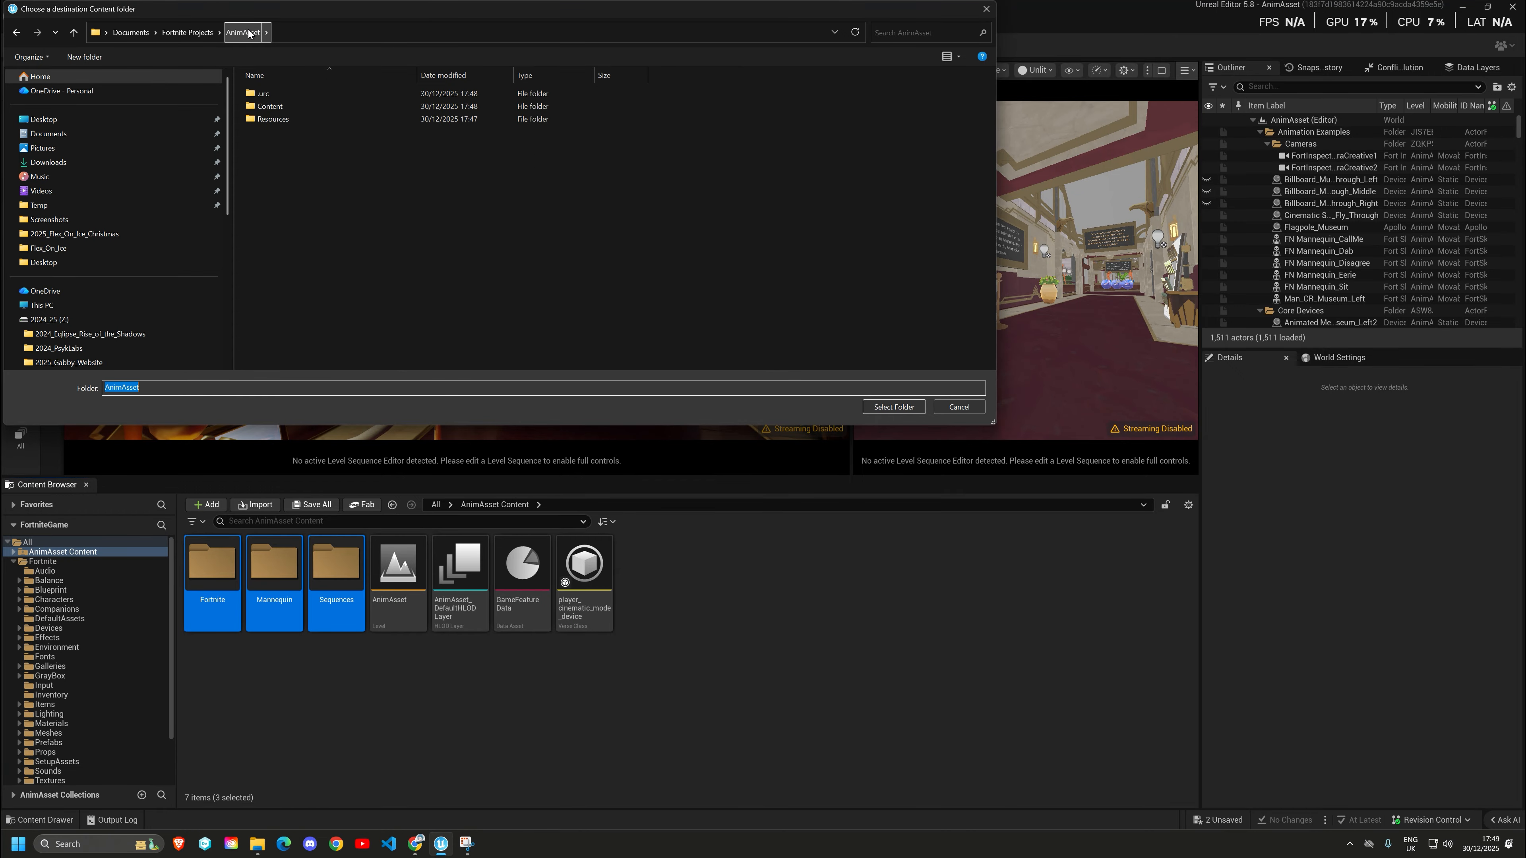
left_click(193, 34)
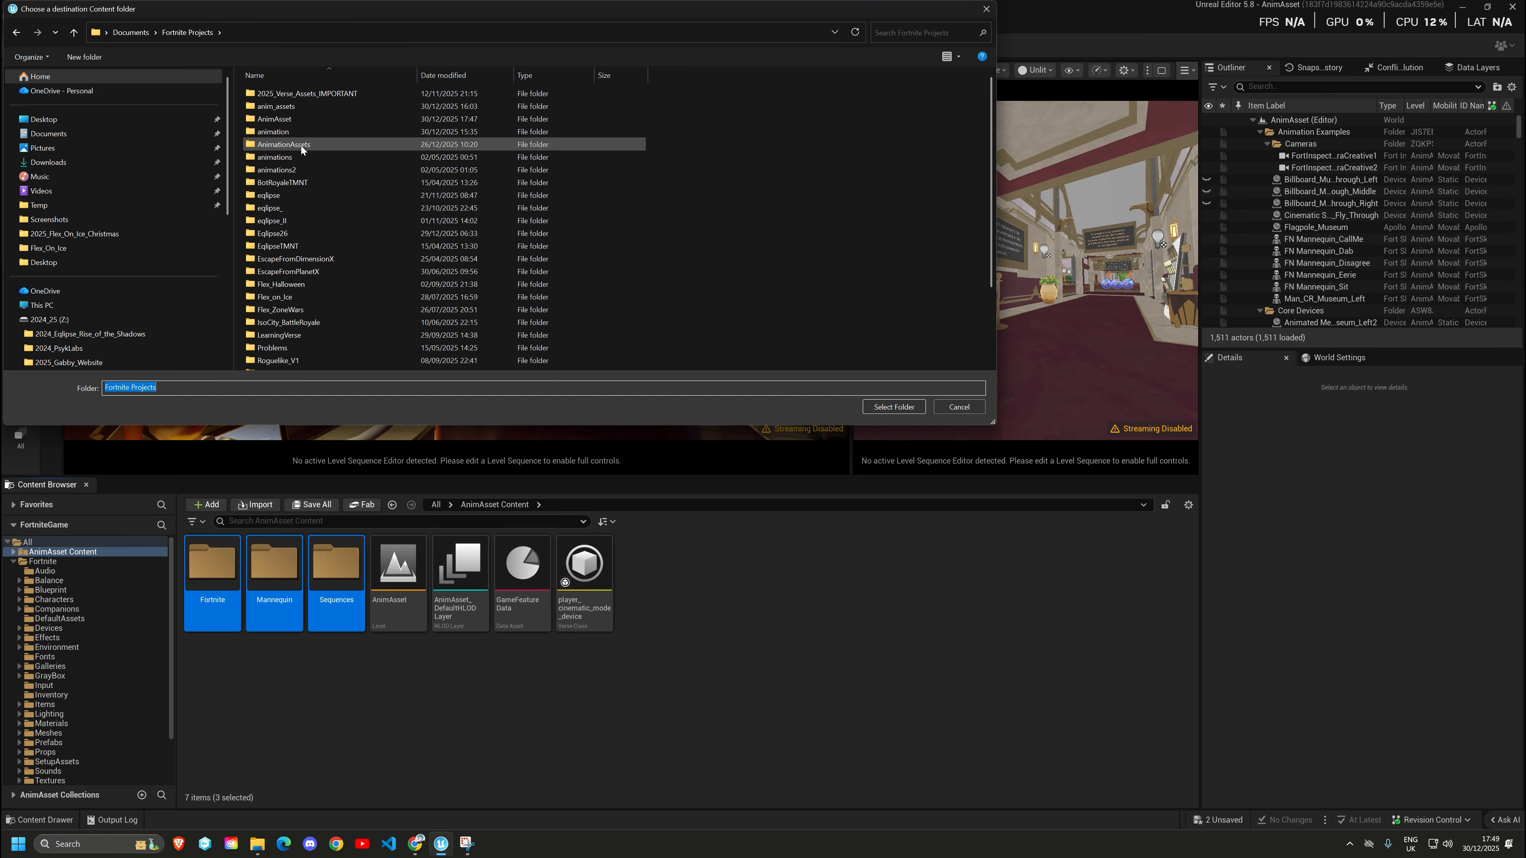
scroll(324, 252, "down", 1)
scroll(324, 252, "down", 2)
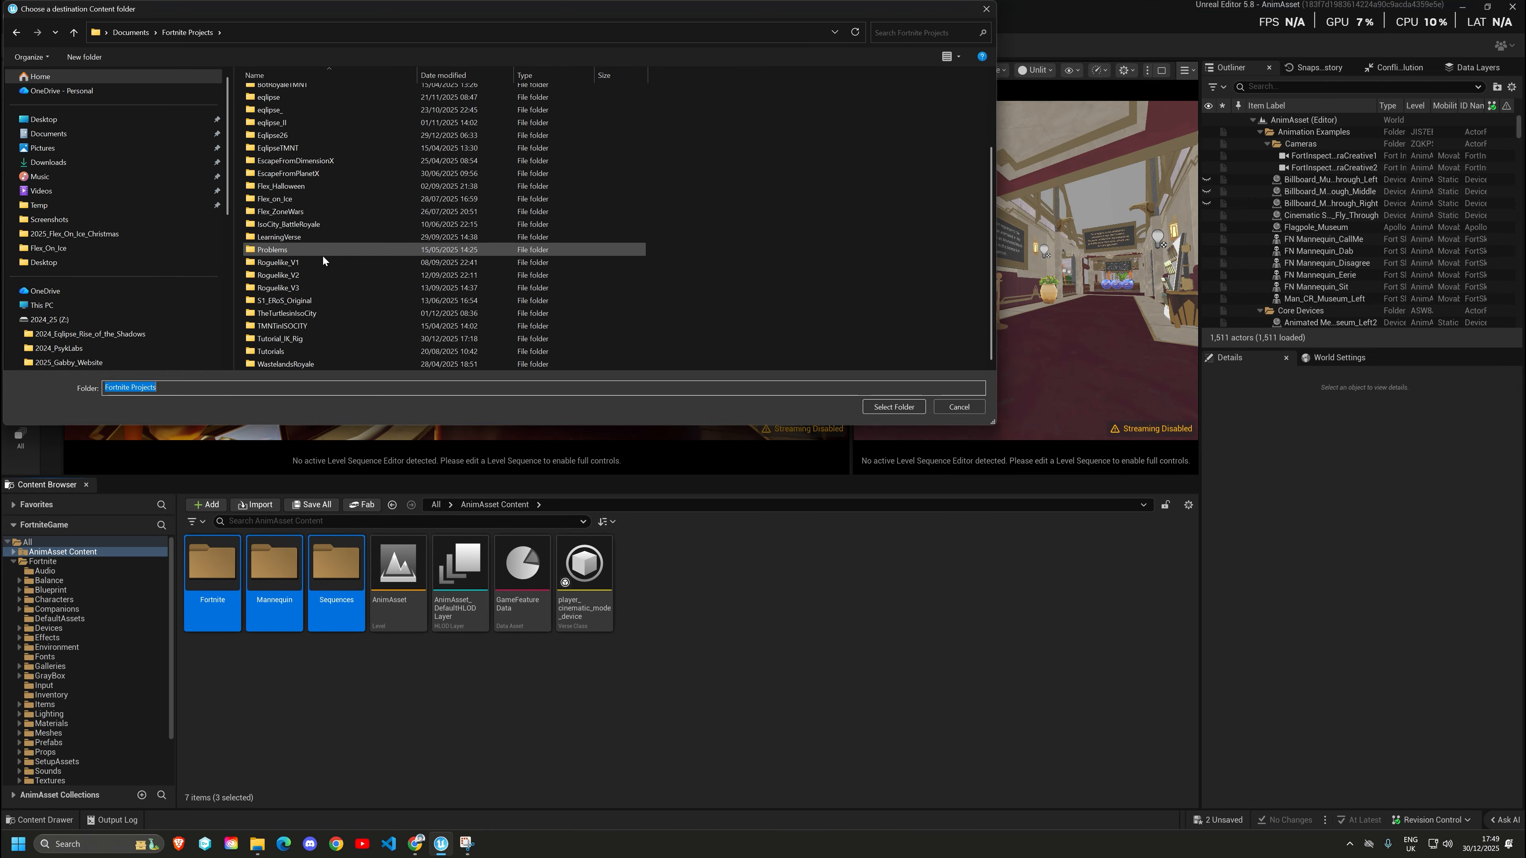
left_click(301, 341)
double_click(300, 340)
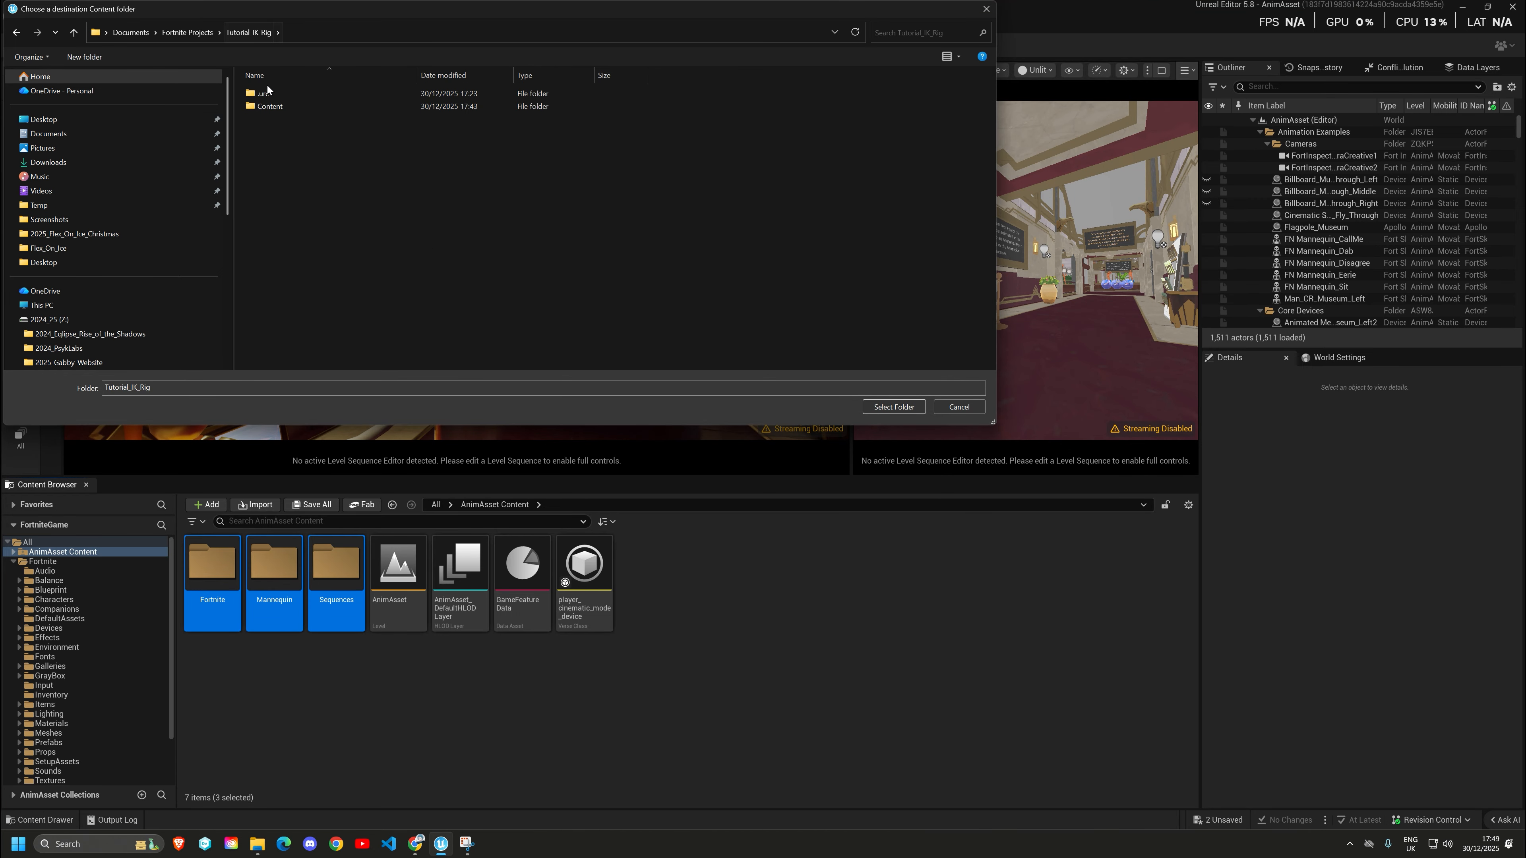
double_click(284, 110)
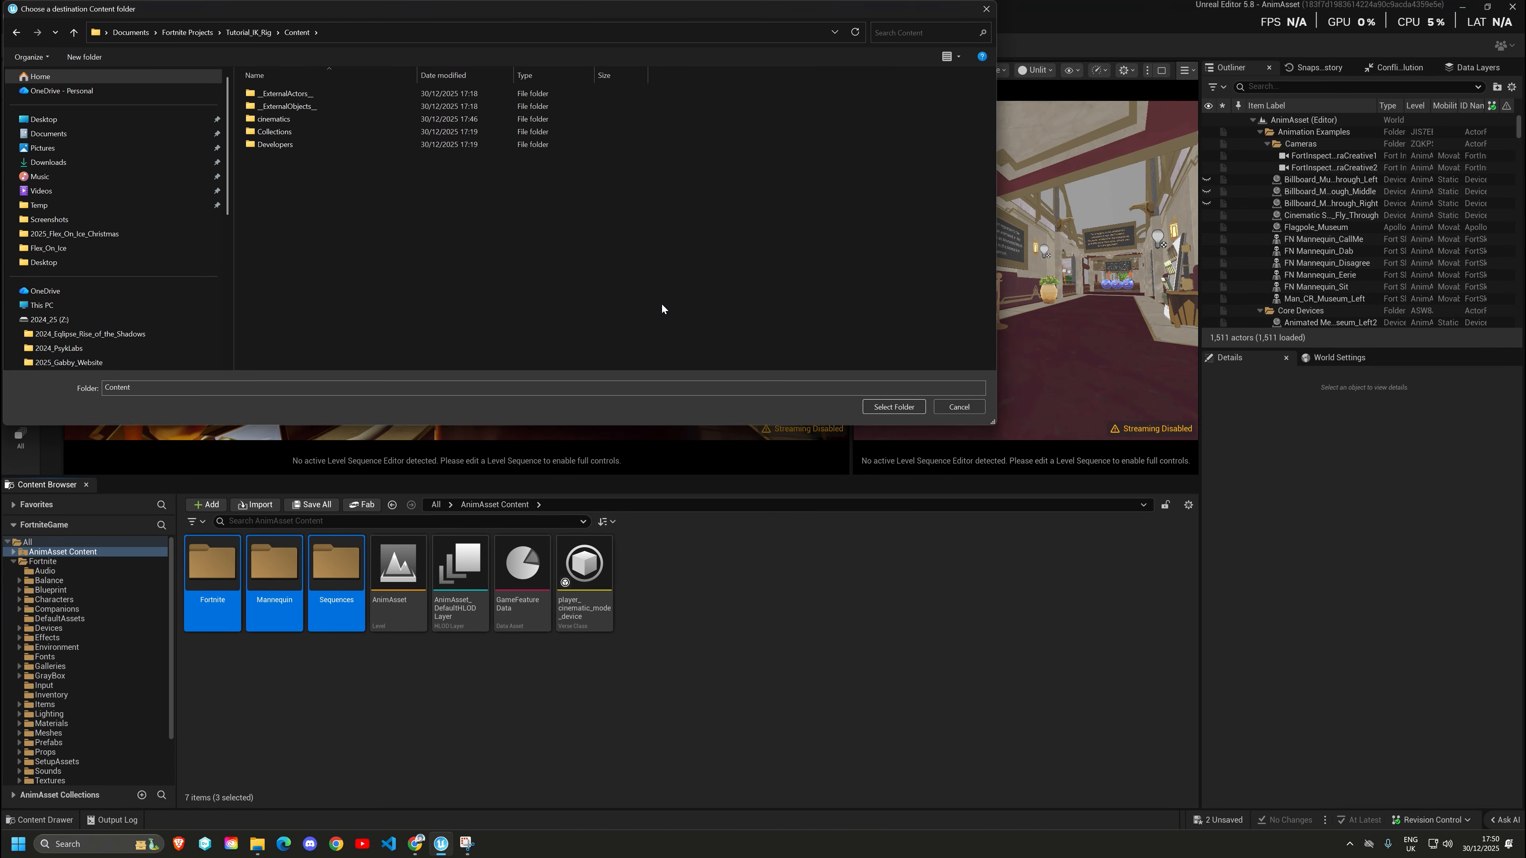
left_click(893, 407)
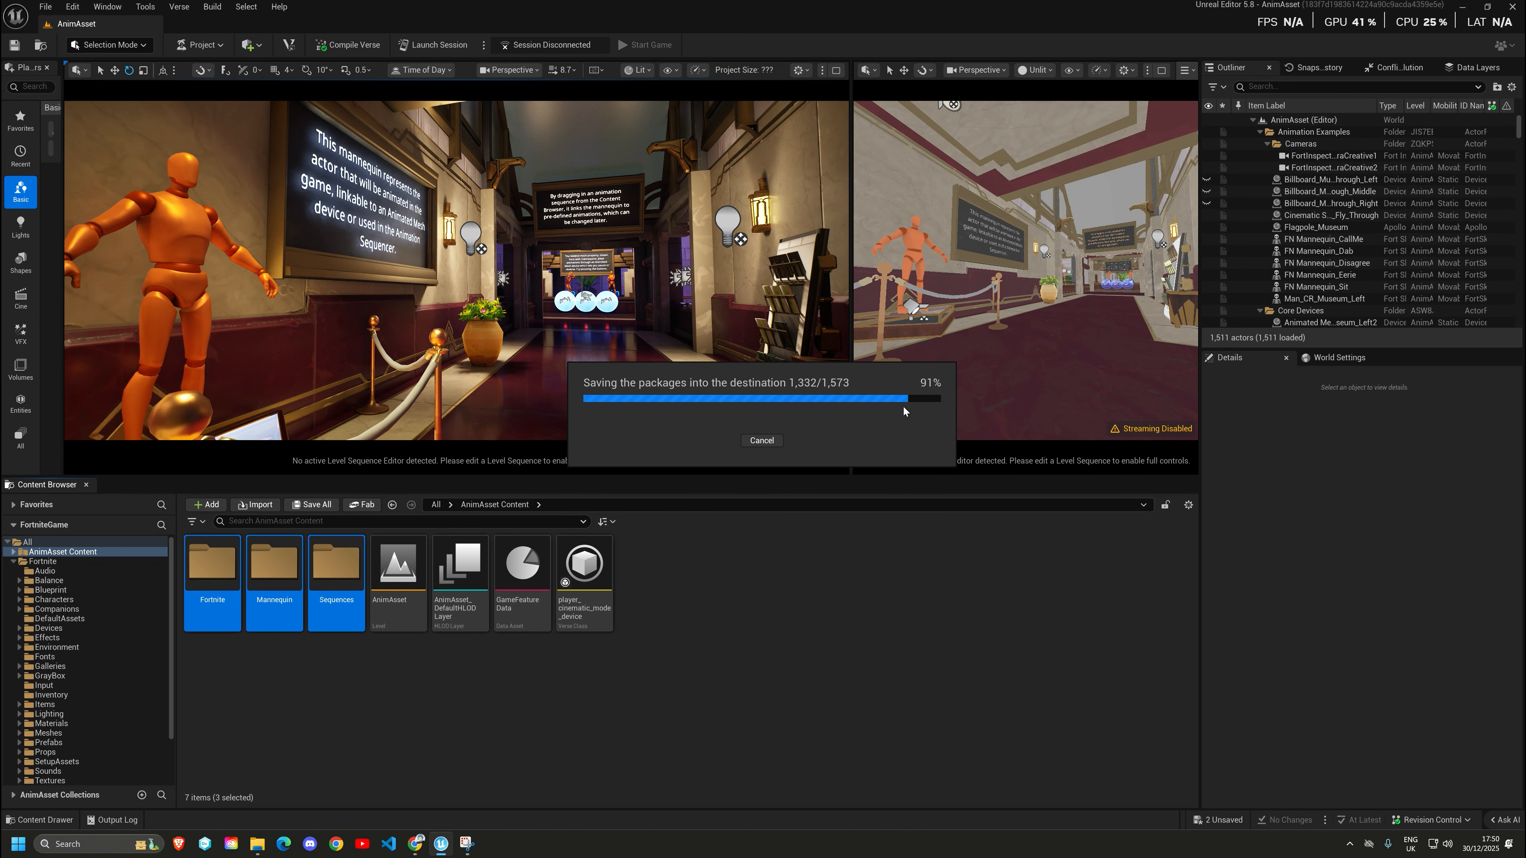
Close the AnimAsset project, relaunch Unreal Editor for Fortnite and open the Tutorial_IK_Rig project.
left_click(1512, 6)
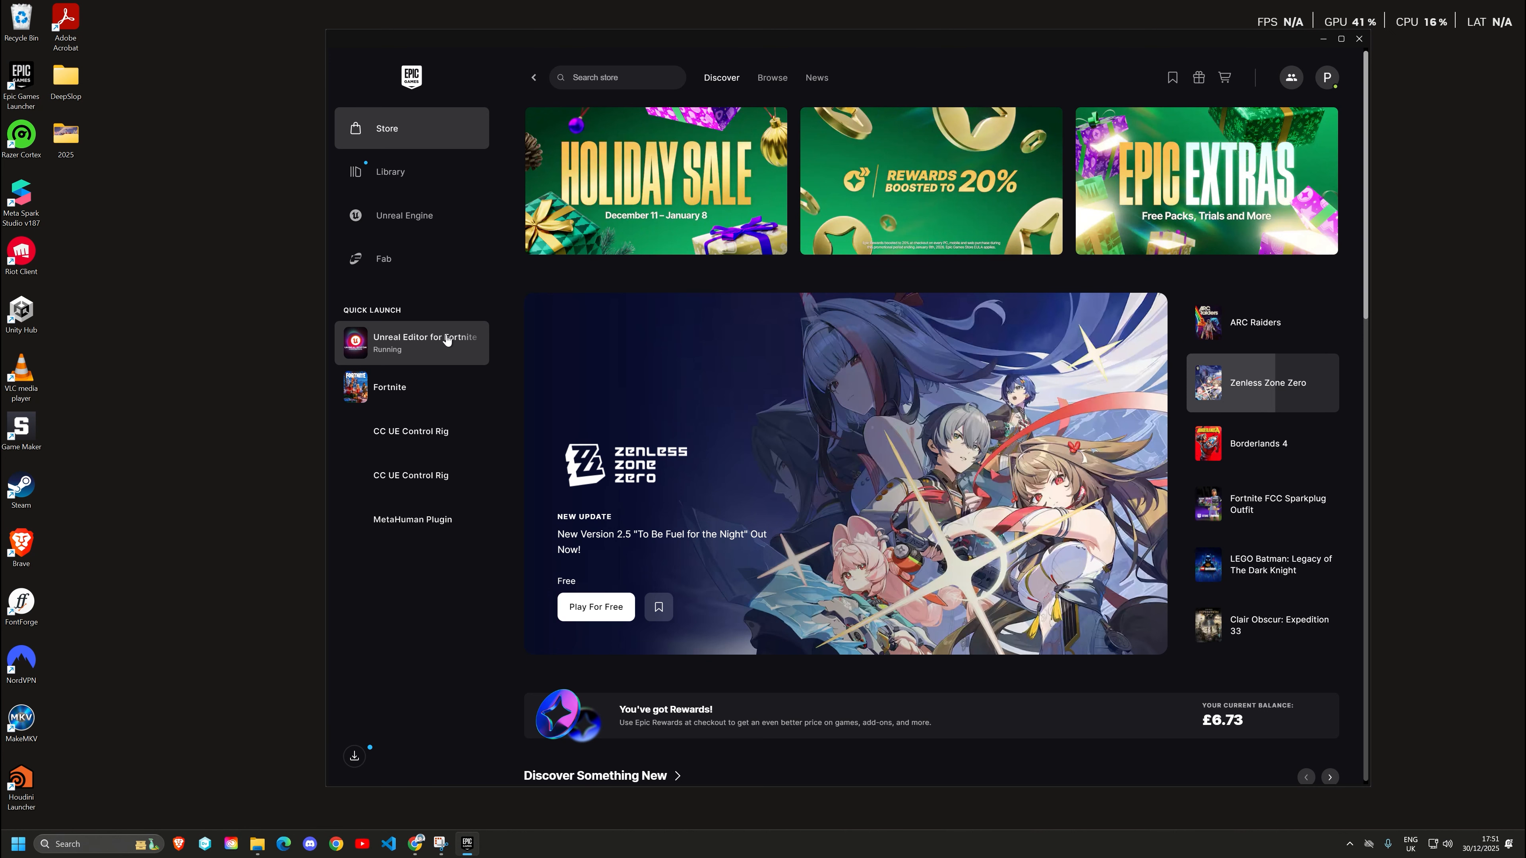
left_click(446, 340)
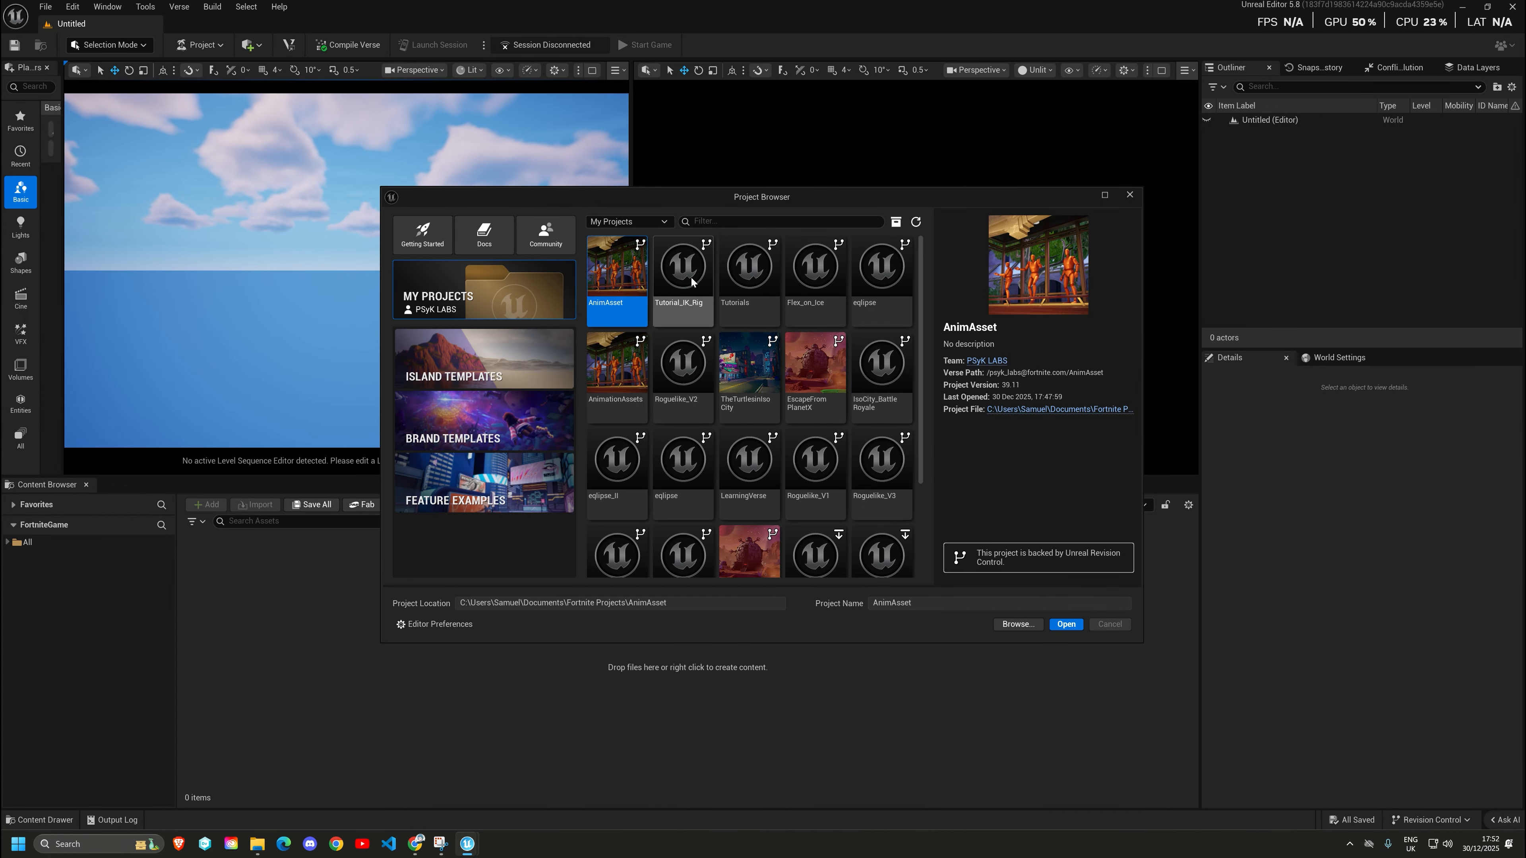
left_click(683, 270)
left_click(1066, 625)
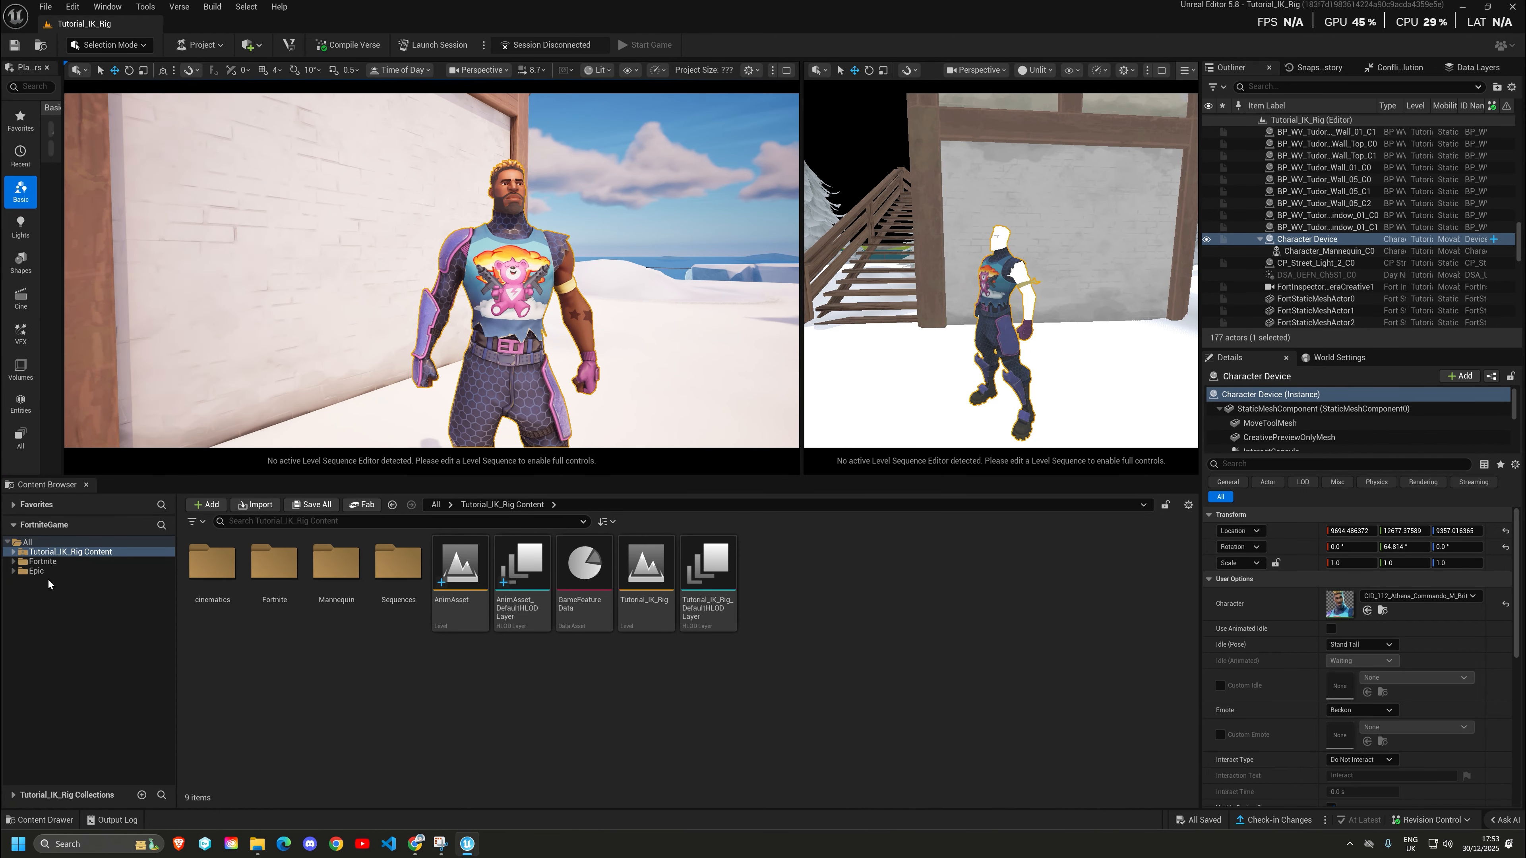
Open the LS_Thumbnail level sequence from the project's cinematics folder.
left_click(215, 561)
double_click(215, 560)
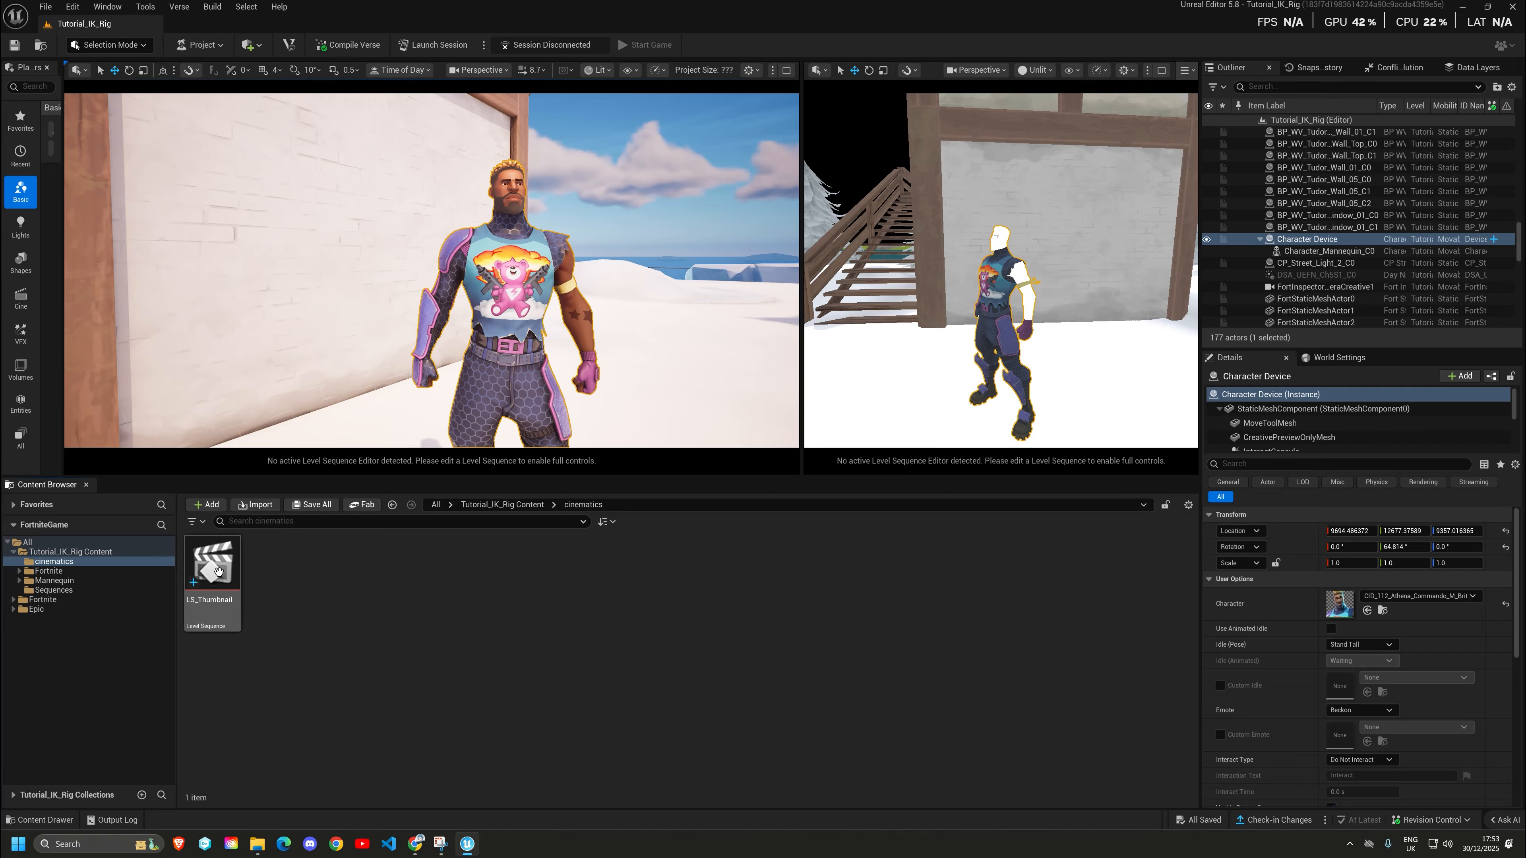
double_click(211, 568)
Add CR_Fortnite_BodyRig to the Character_Mannequin_CS4 track as a layered control rig, with Filter Asset By Skeleton turned off.
left_click(120, 539)
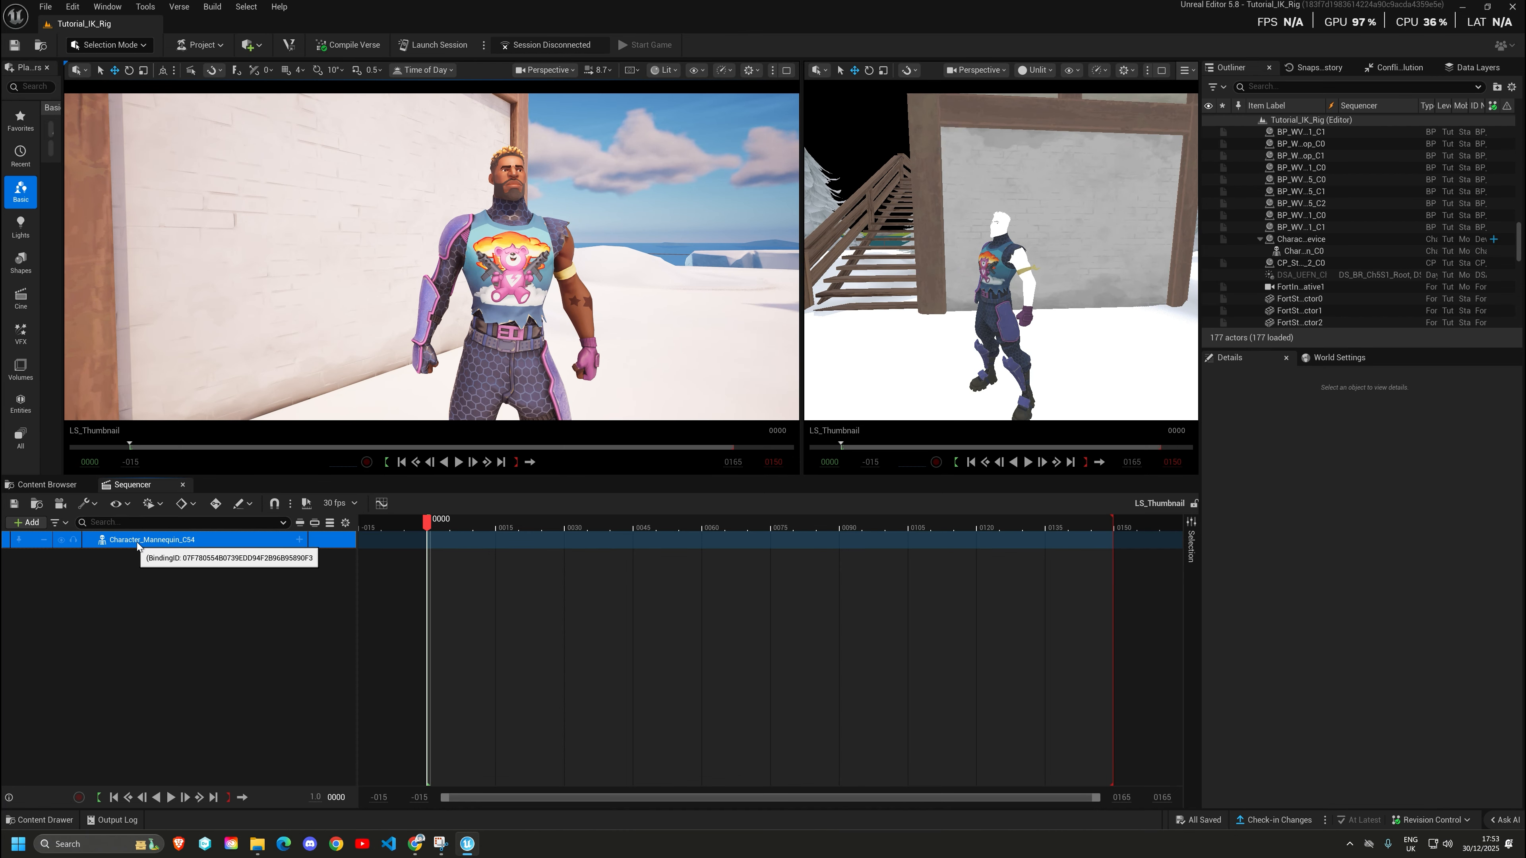
left_click(299, 539)
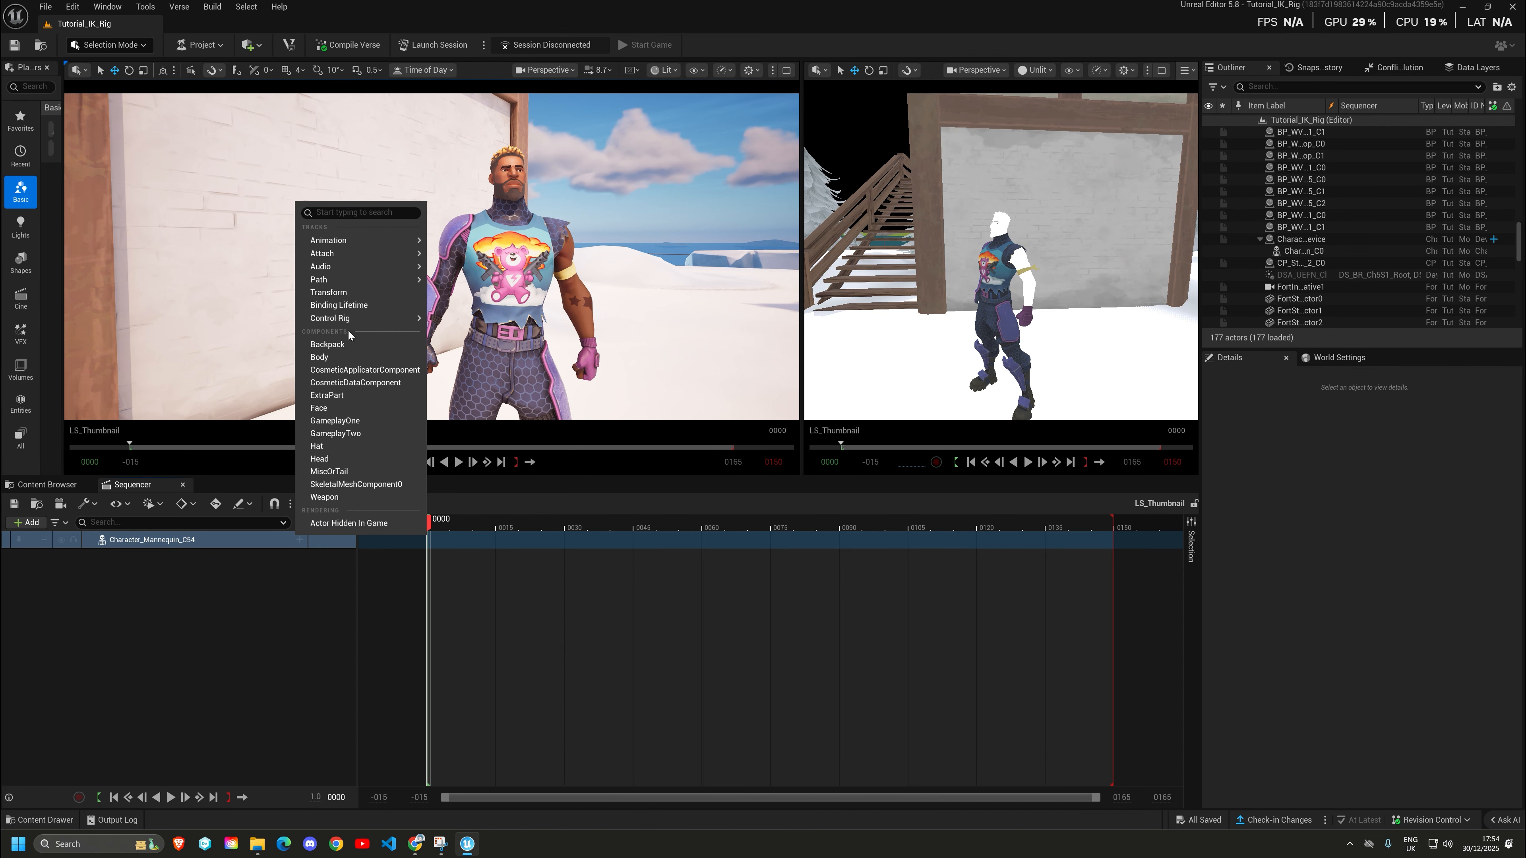
mouse_move(349, 323)
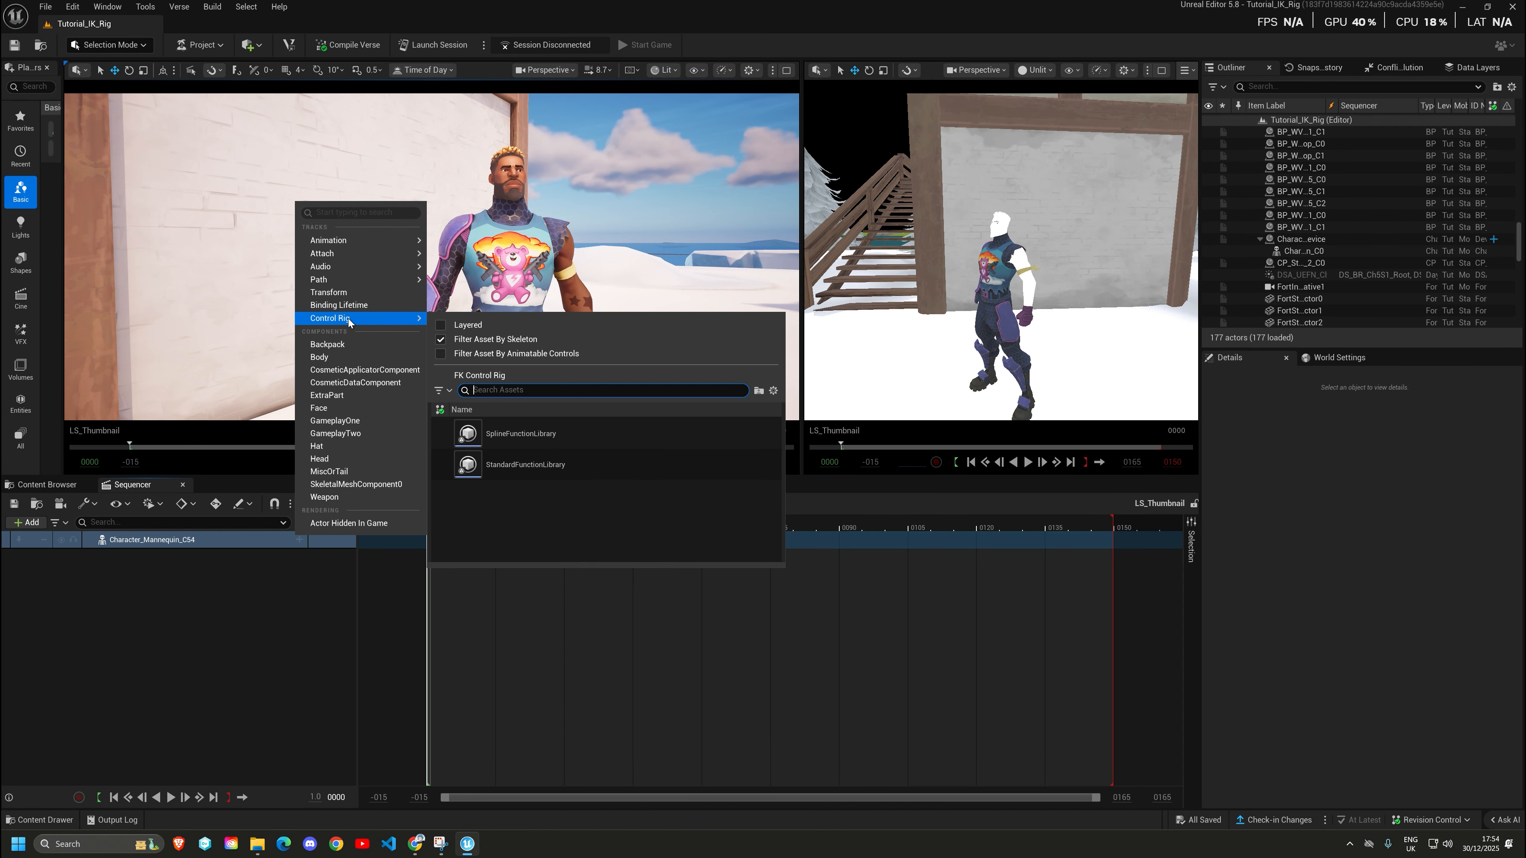
left_click(442, 340)
scroll(592, 457, "down", 2)
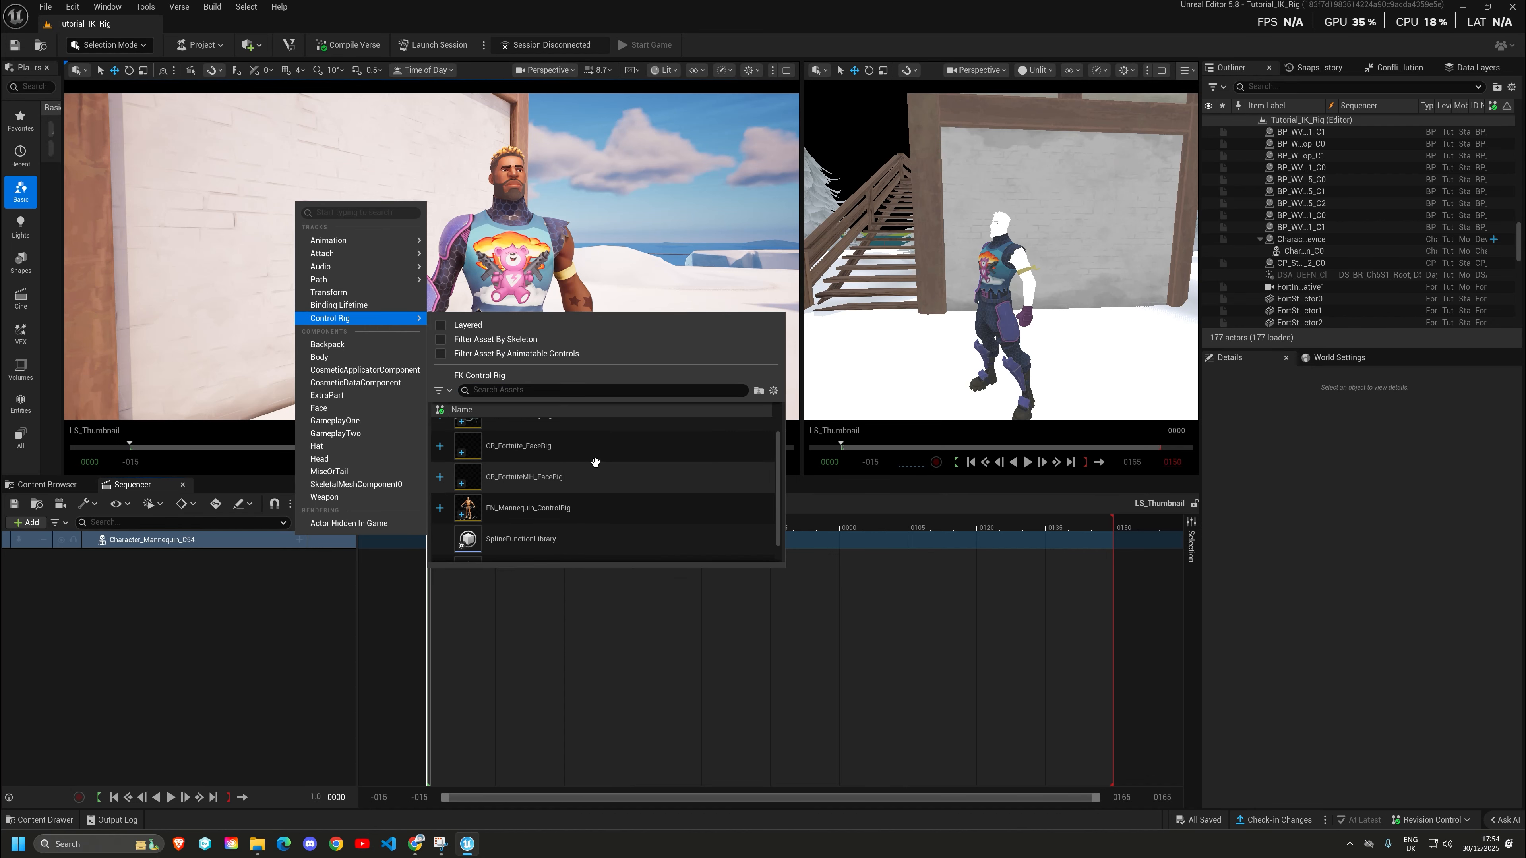
scroll(594, 461, "up", 1)
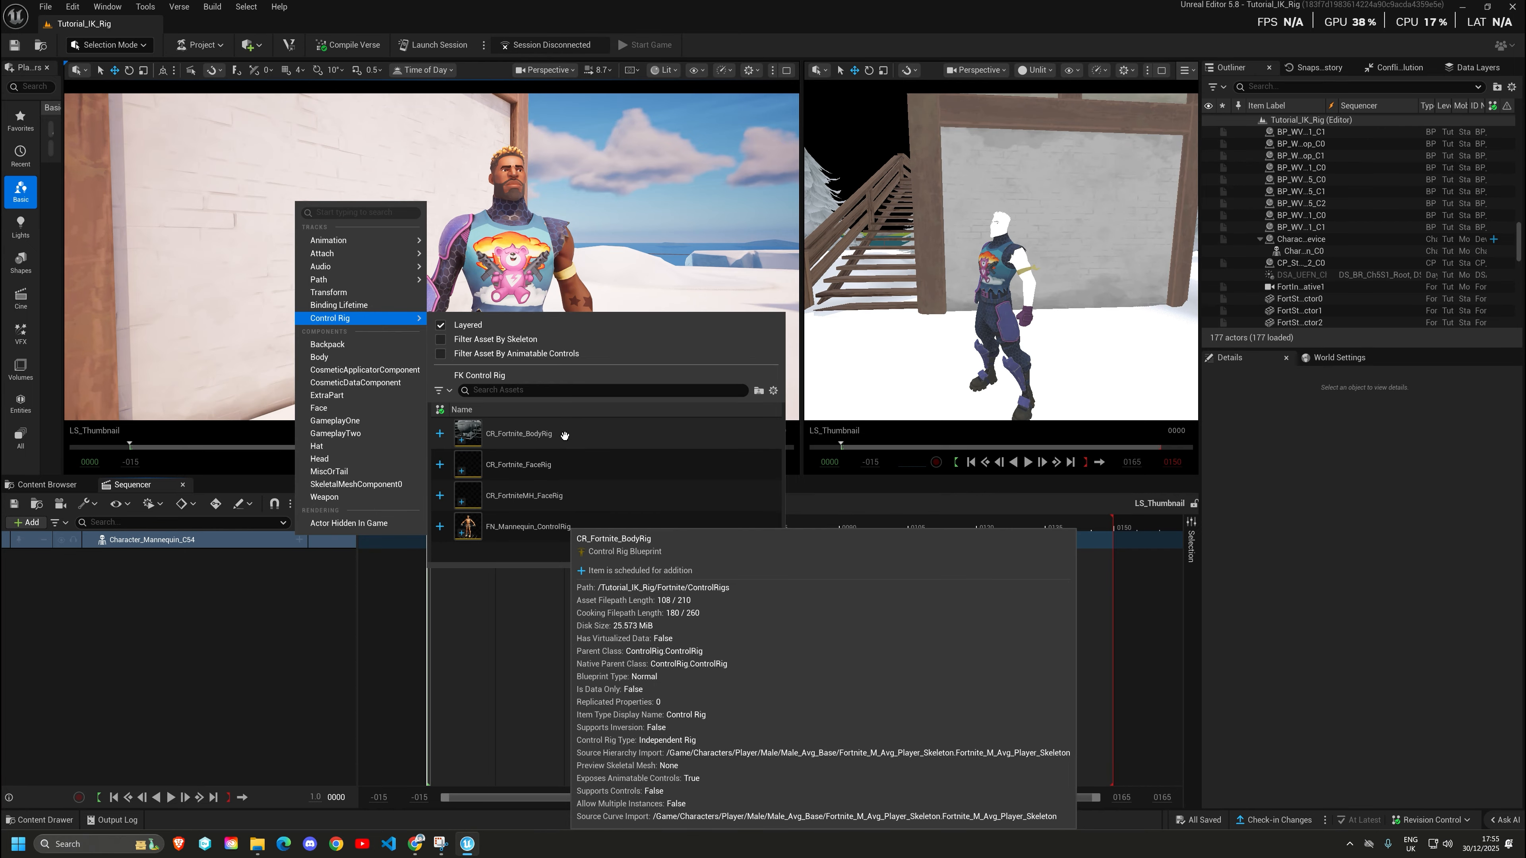
left_click(564, 434)
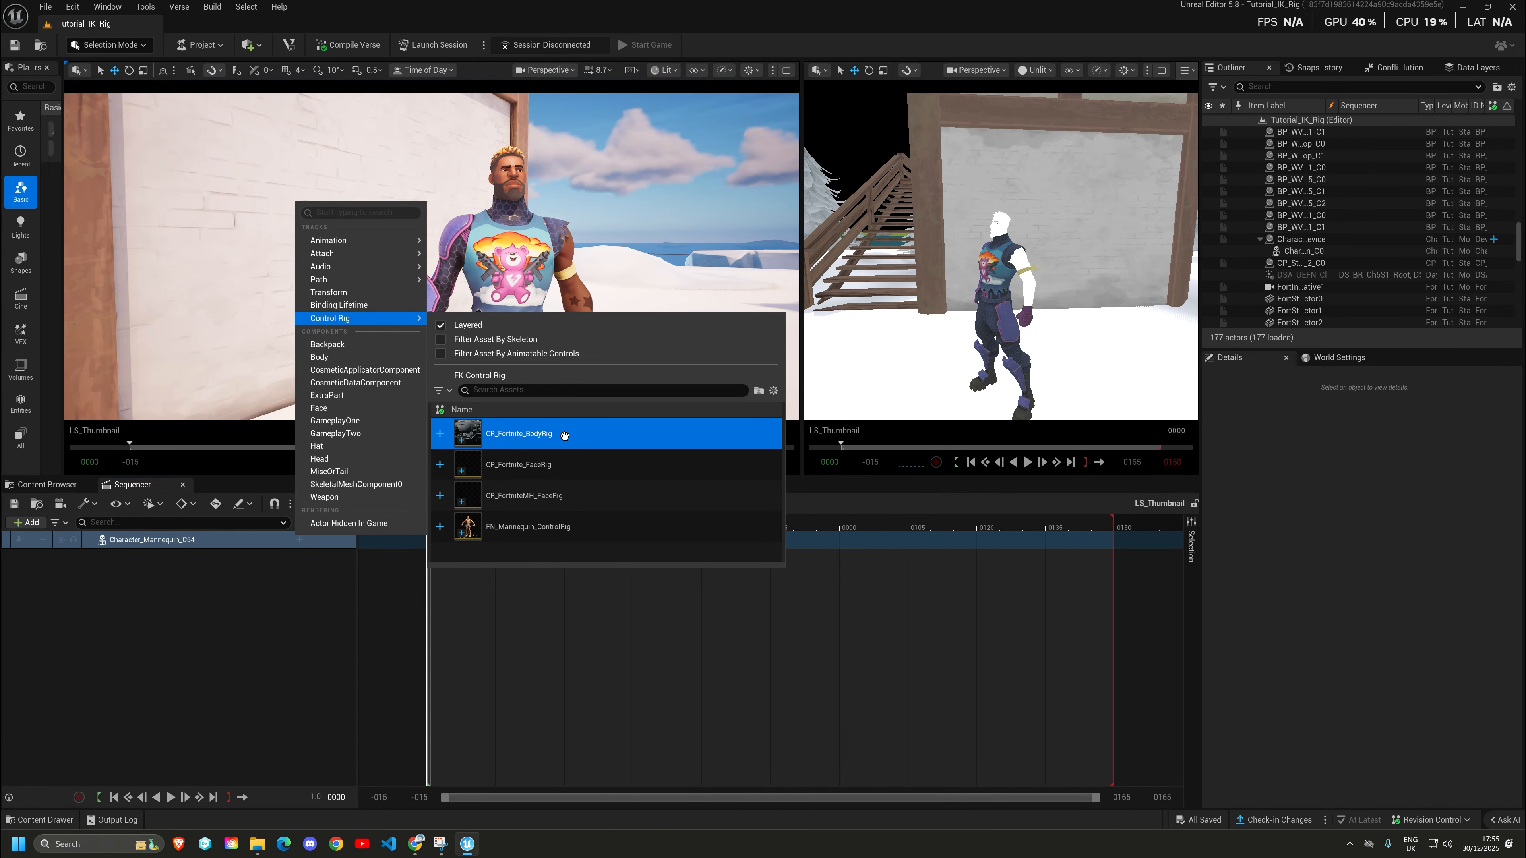
double_click(588, 436)
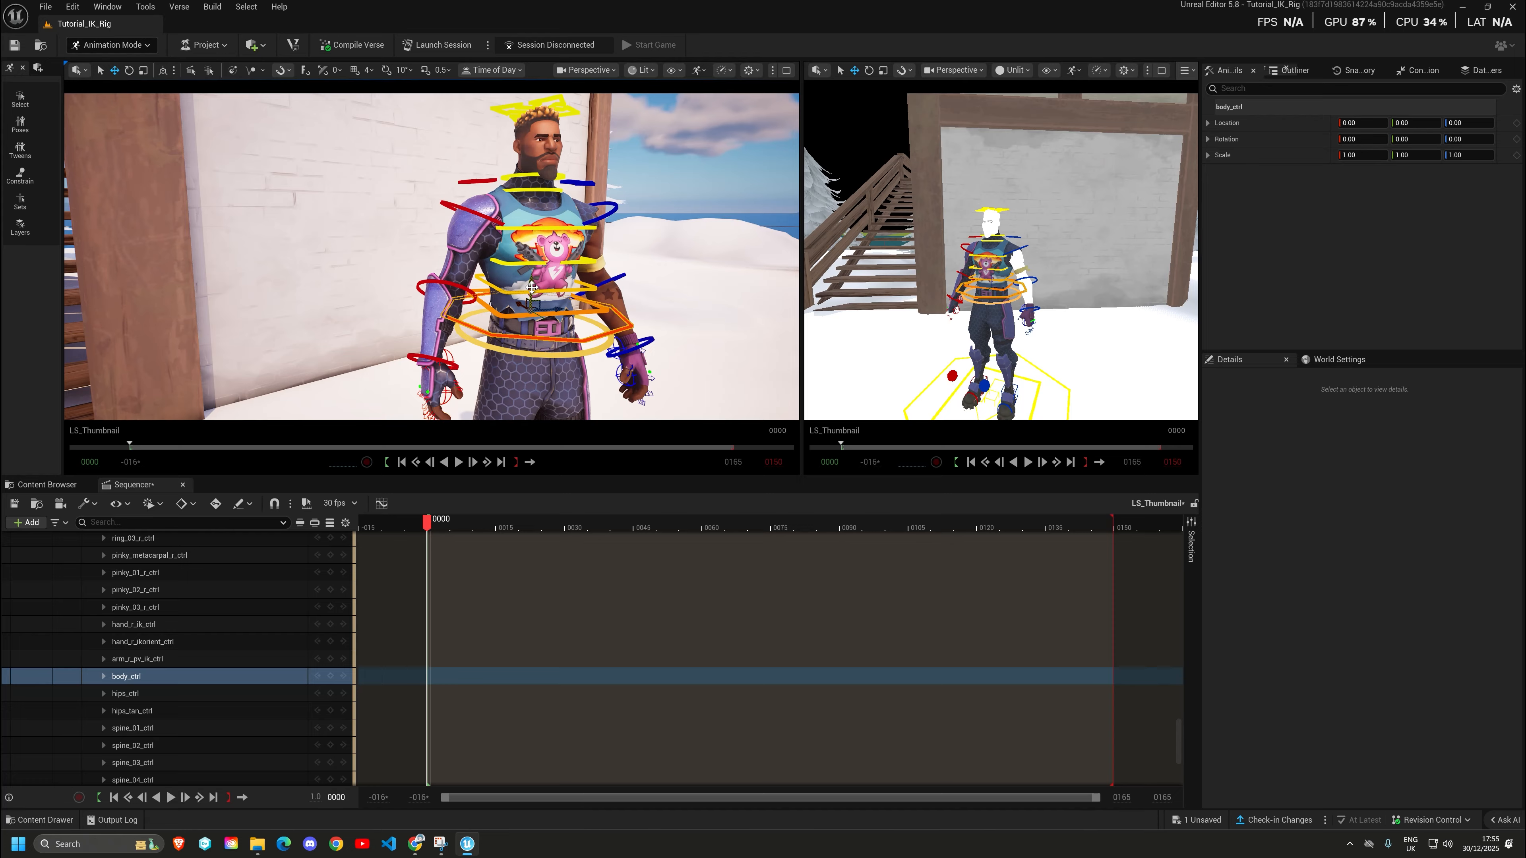
Lower the character's body control about 18 units and shift it backward so the knees bend.
left_click_drag(532, 289, 575, 340)
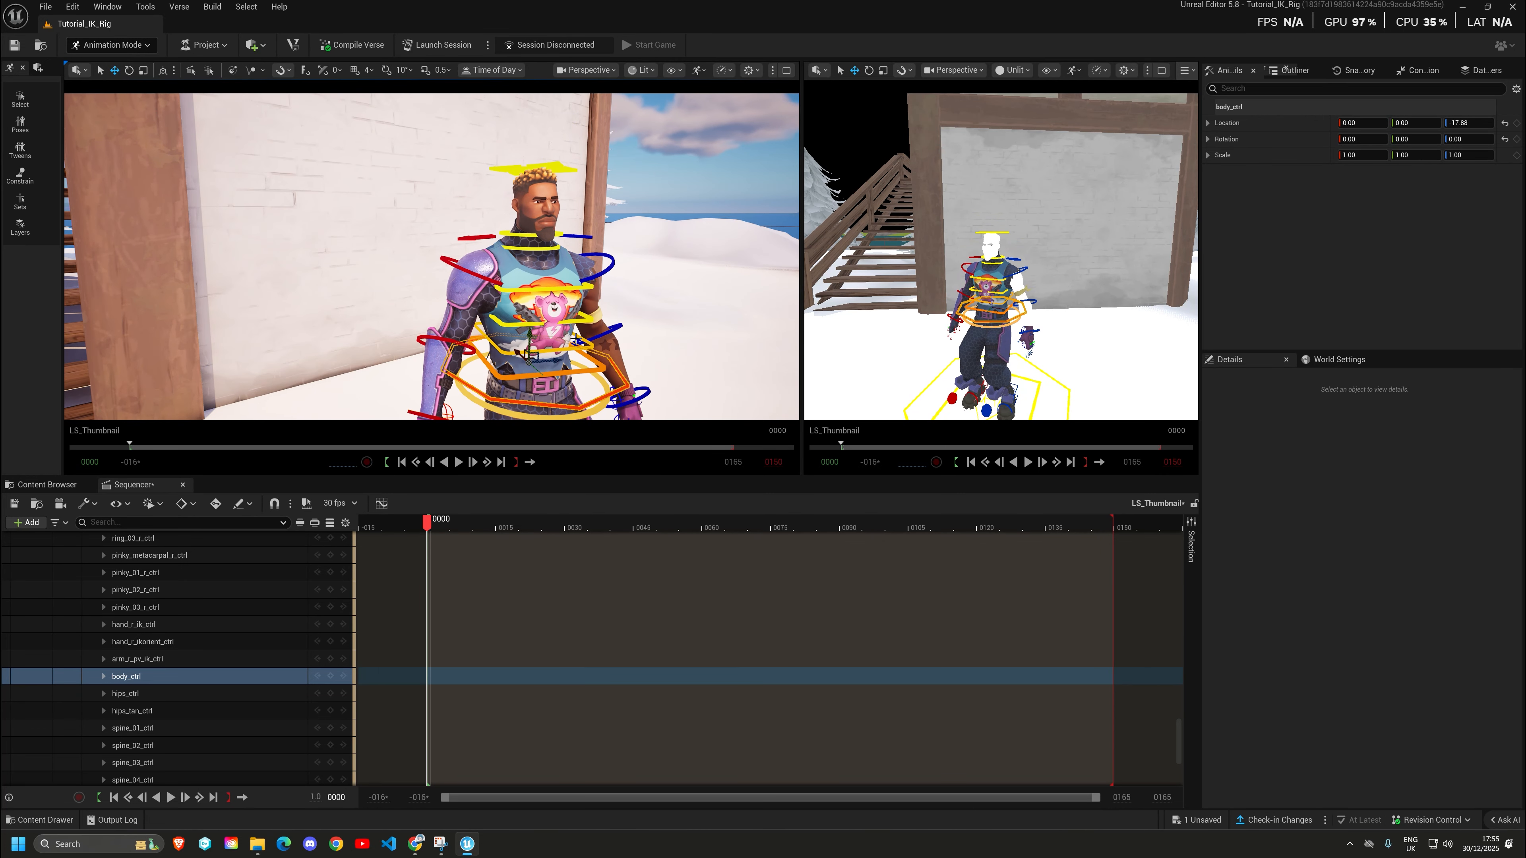
right_click_drag(642, 324, 628, 305)
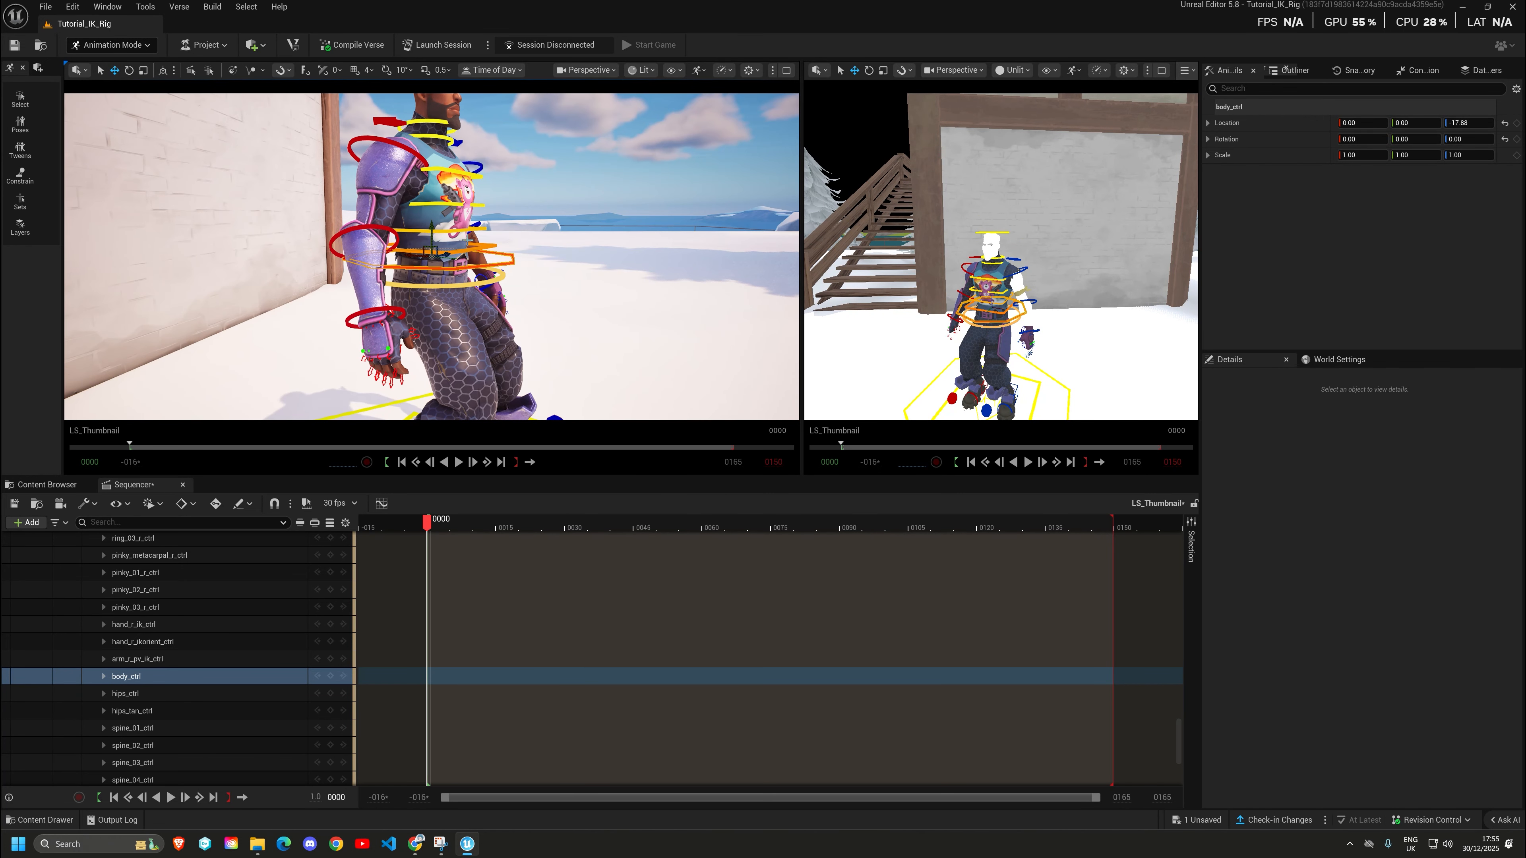
left_click_drag(431, 229, 364, 255)
right_click_drag(515, 294, 515, 294)
Move the right foot's IK control backward to put the character in a stride.
key("q")
left_click(459, 355)
right_click_drag(448, 352, 458, 352)
key("a")
left_click(418, 325)
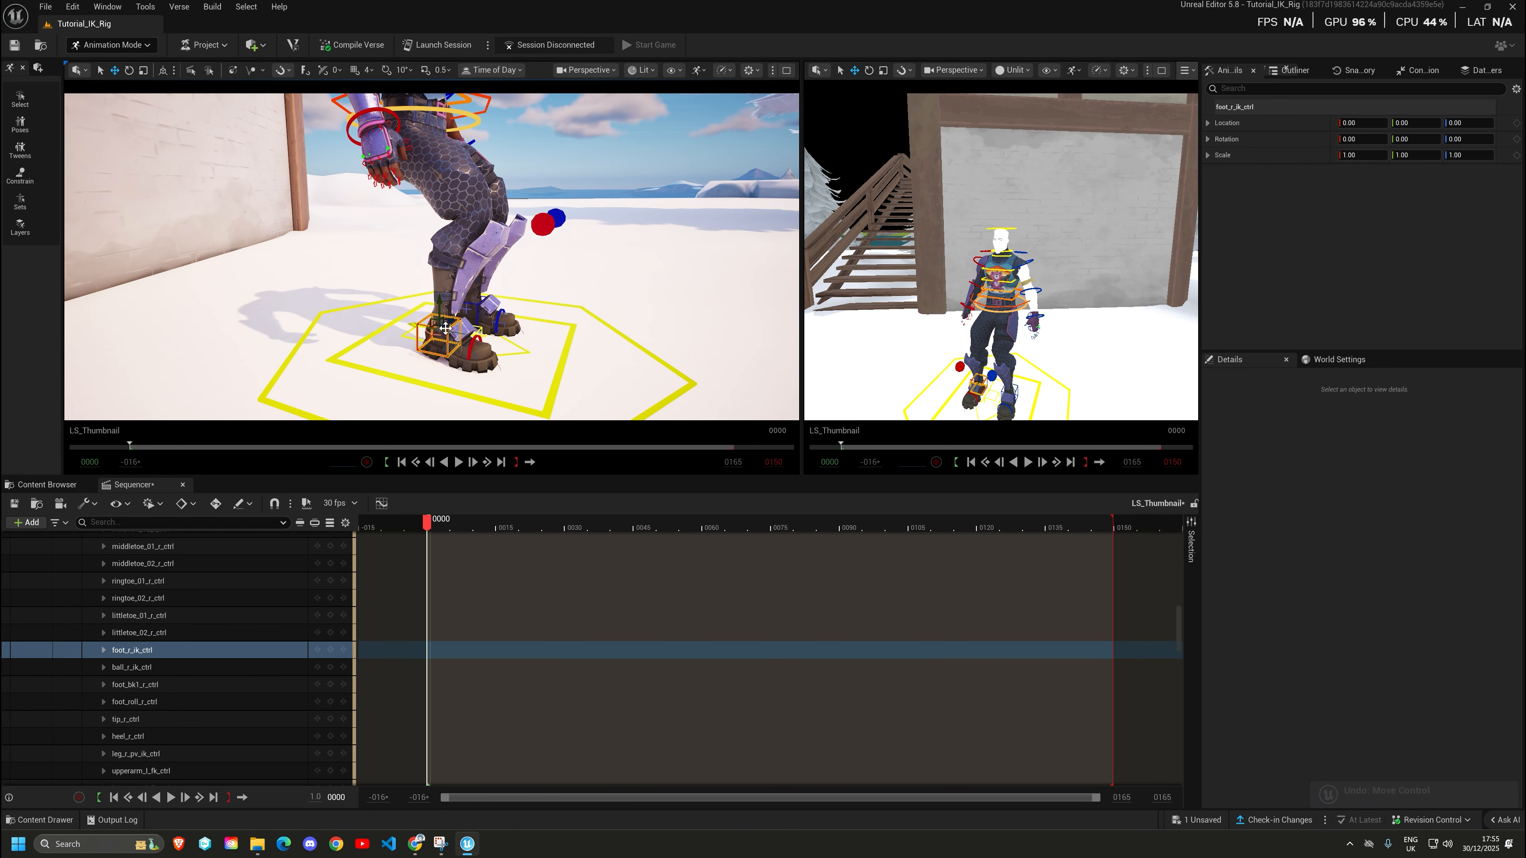
left_click_drag(418, 323, 284, 290)
key("d")
right_click_drag(490, 364, 460, 361)
Select the left foot's IK control and shift that foot slightly outward.
left_click(460, 361)
key("a")
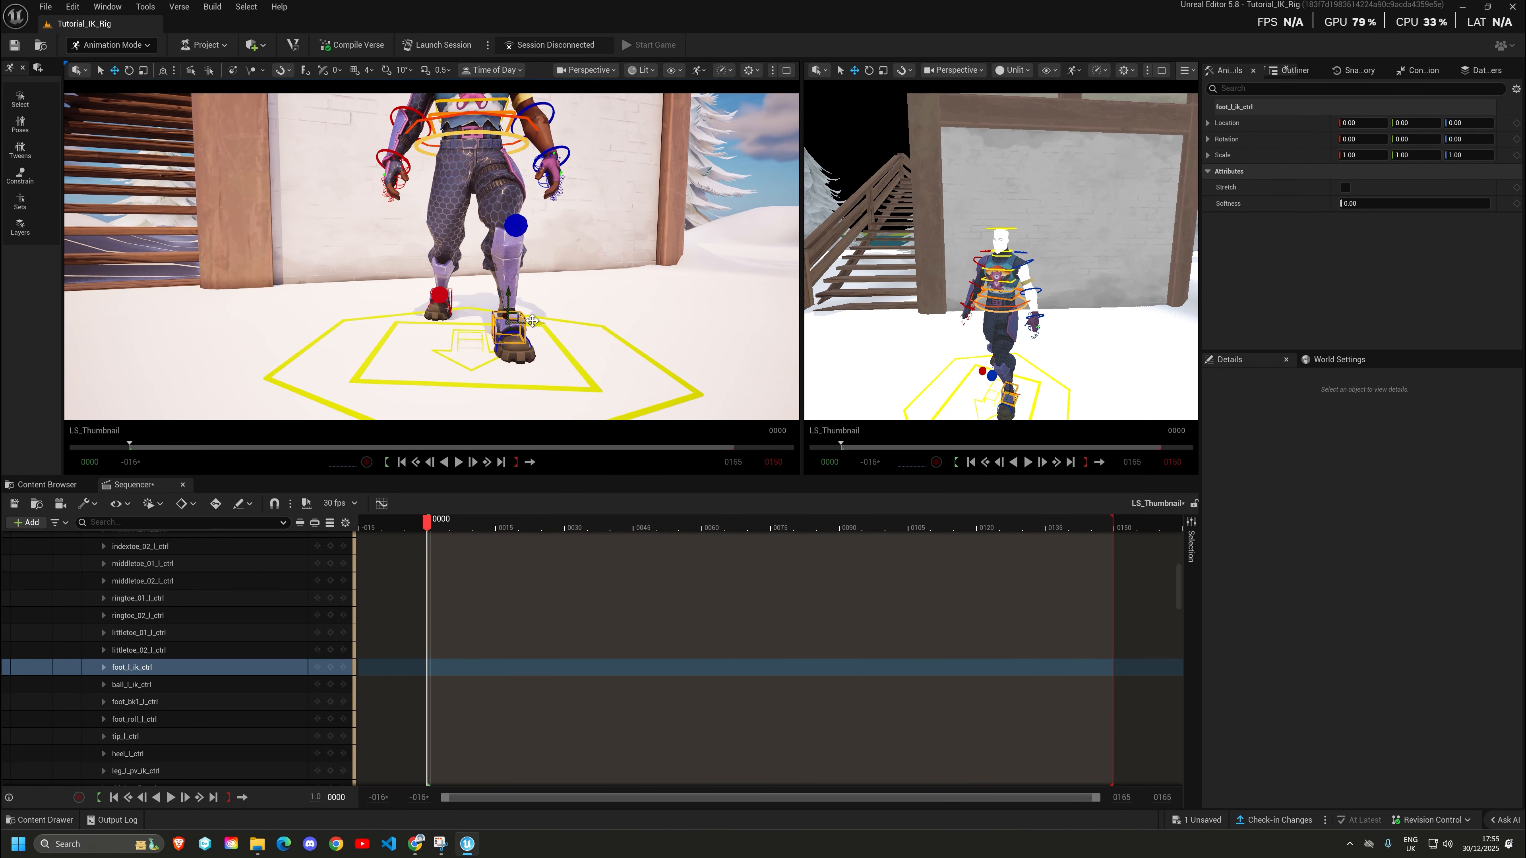
left_click_drag(540, 322, 550, 322)
key("a")
right_click_drag(549, 323, 568, 323)
Lean the torso forward and rotate the neck control to adjust the head's tilt.
left_click_drag(457, 310, 445, 310)
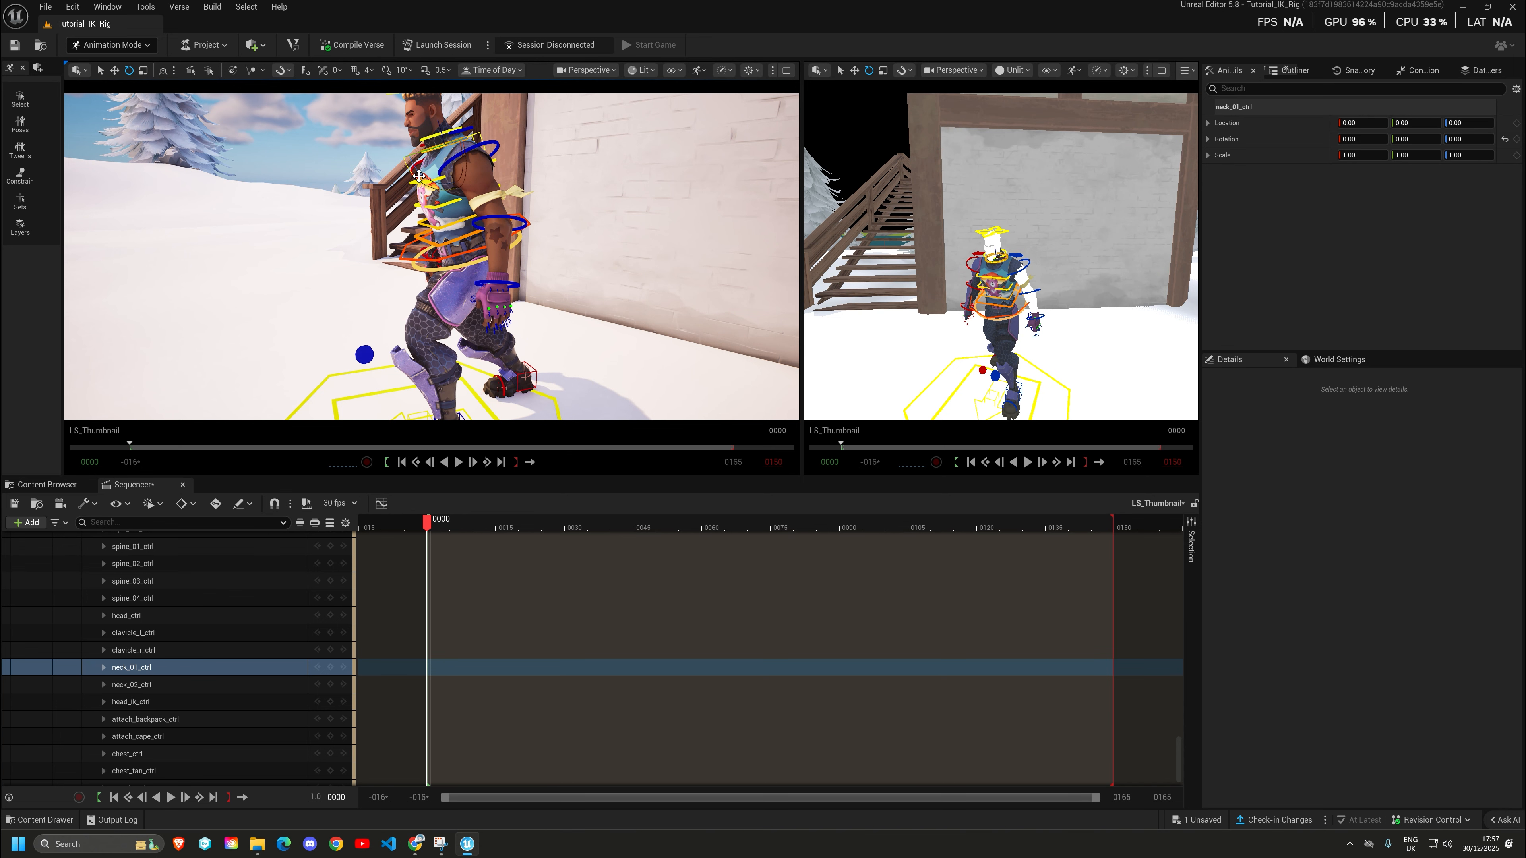
left_click_drag(419, 176, 431, 186)
scroll(432, 185, "up", 5)
scroll(431, 185, "down", 6)
key("a")
mouse_move(431, 186)
right_mouse_down()
mouse_move(521, 189)
mouse_move(461, 186)
right_mouse_up()
key("w")
Raise the right arm in front of the body by rotating its upper-arm FK control and bending the forearm about 44°.
left_click(427, 233)
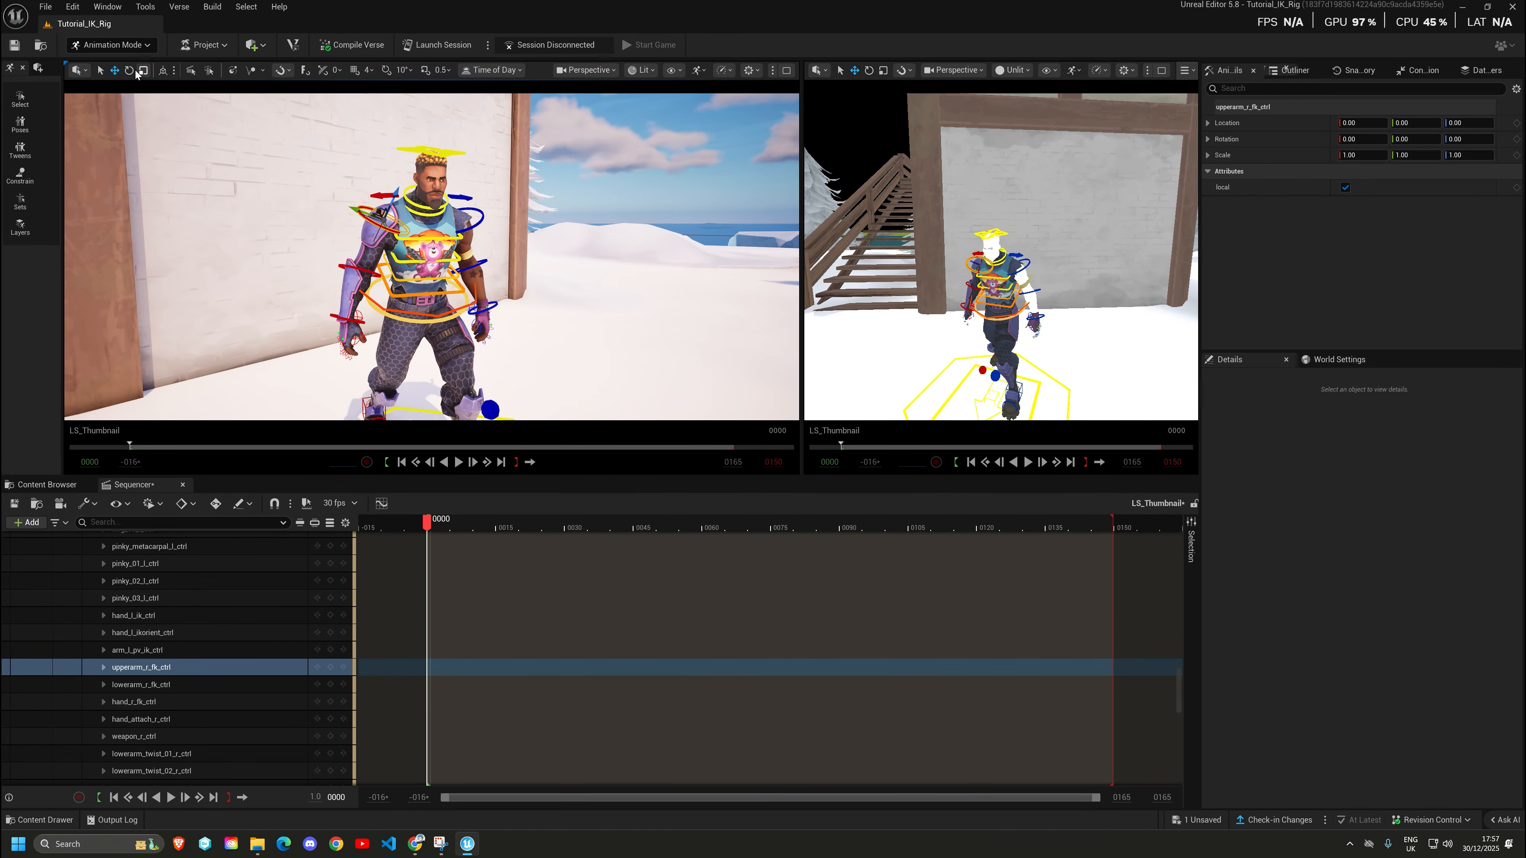
key("e")
left_click_drag(393, 227, 455, 253)
key("a")
right_click_drag(454, 252, 550, 252)
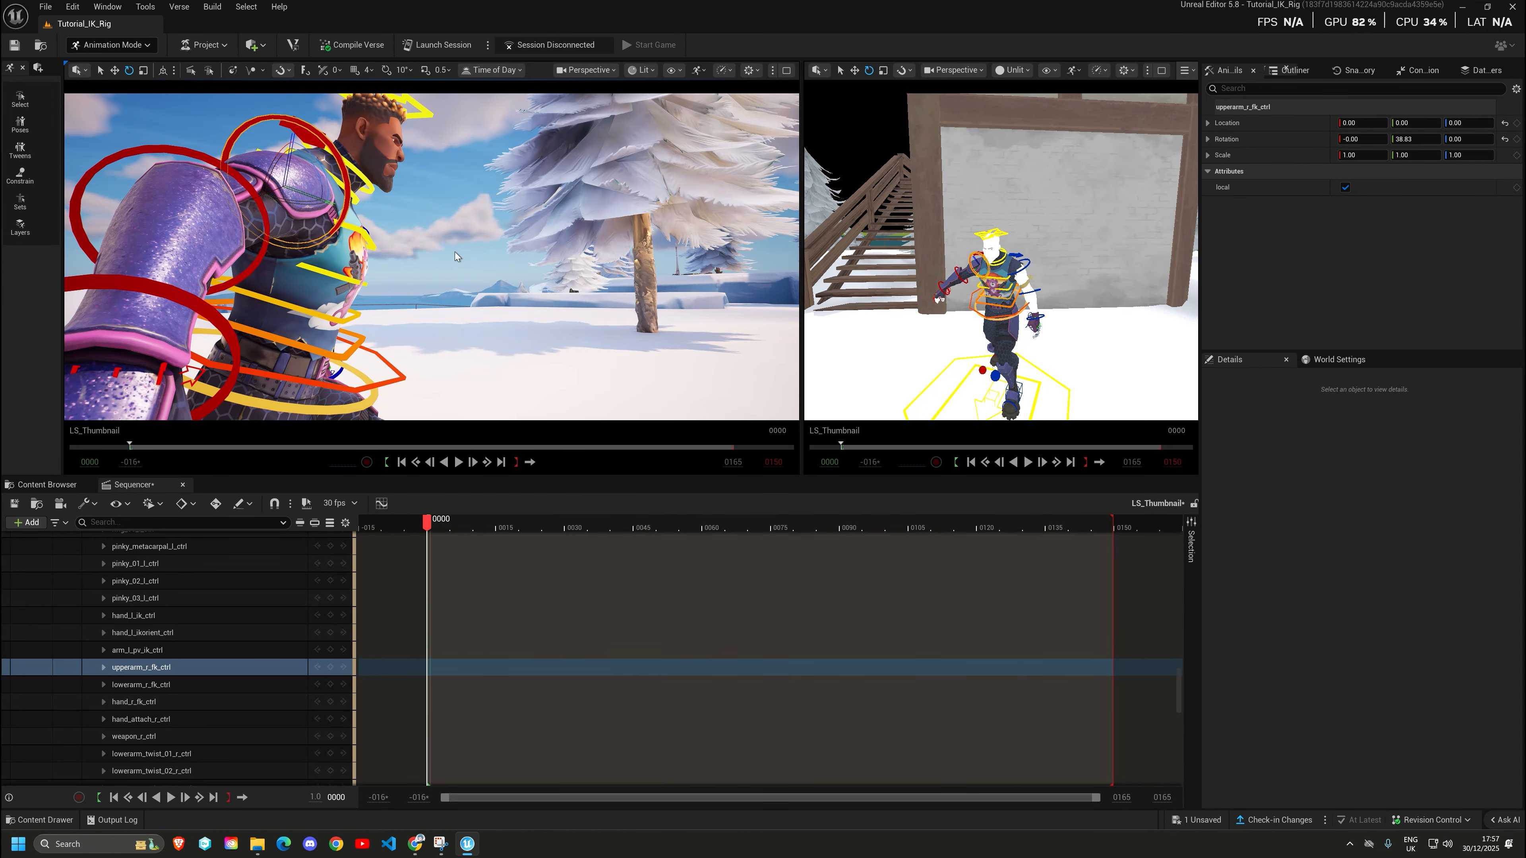
left_click_drag(454, 252, 430, 306, "alt")
left_click_drag(275, 241, 306, 178)
left_click_drag(427, 235, 445, 263, "alt")
left_click(417, 240)
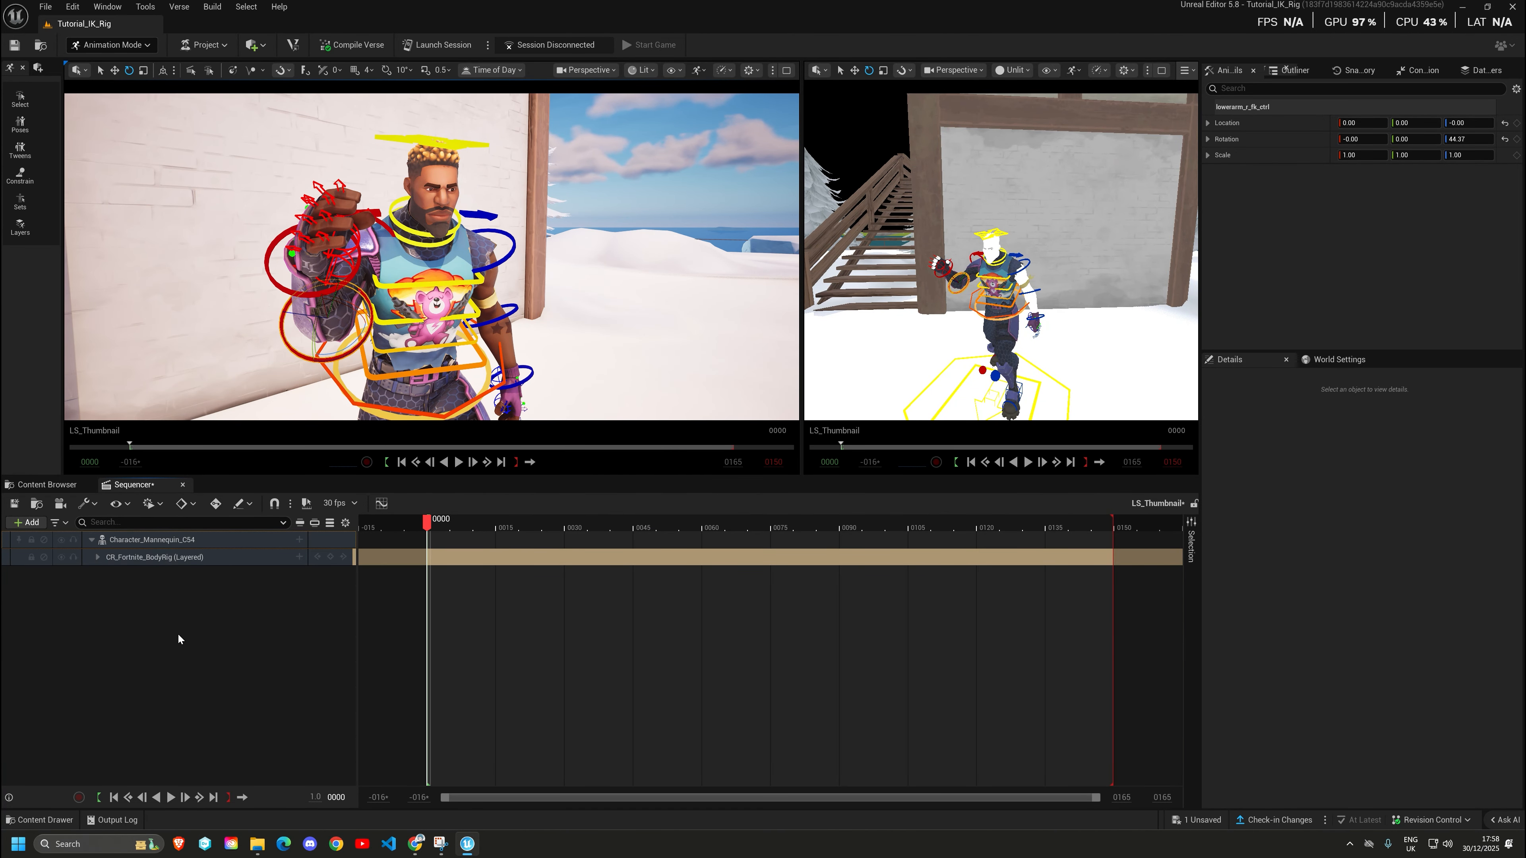
Add CR_Fortnite_FaceRig to the character as a second layered control rig.
left_click(299, 540)
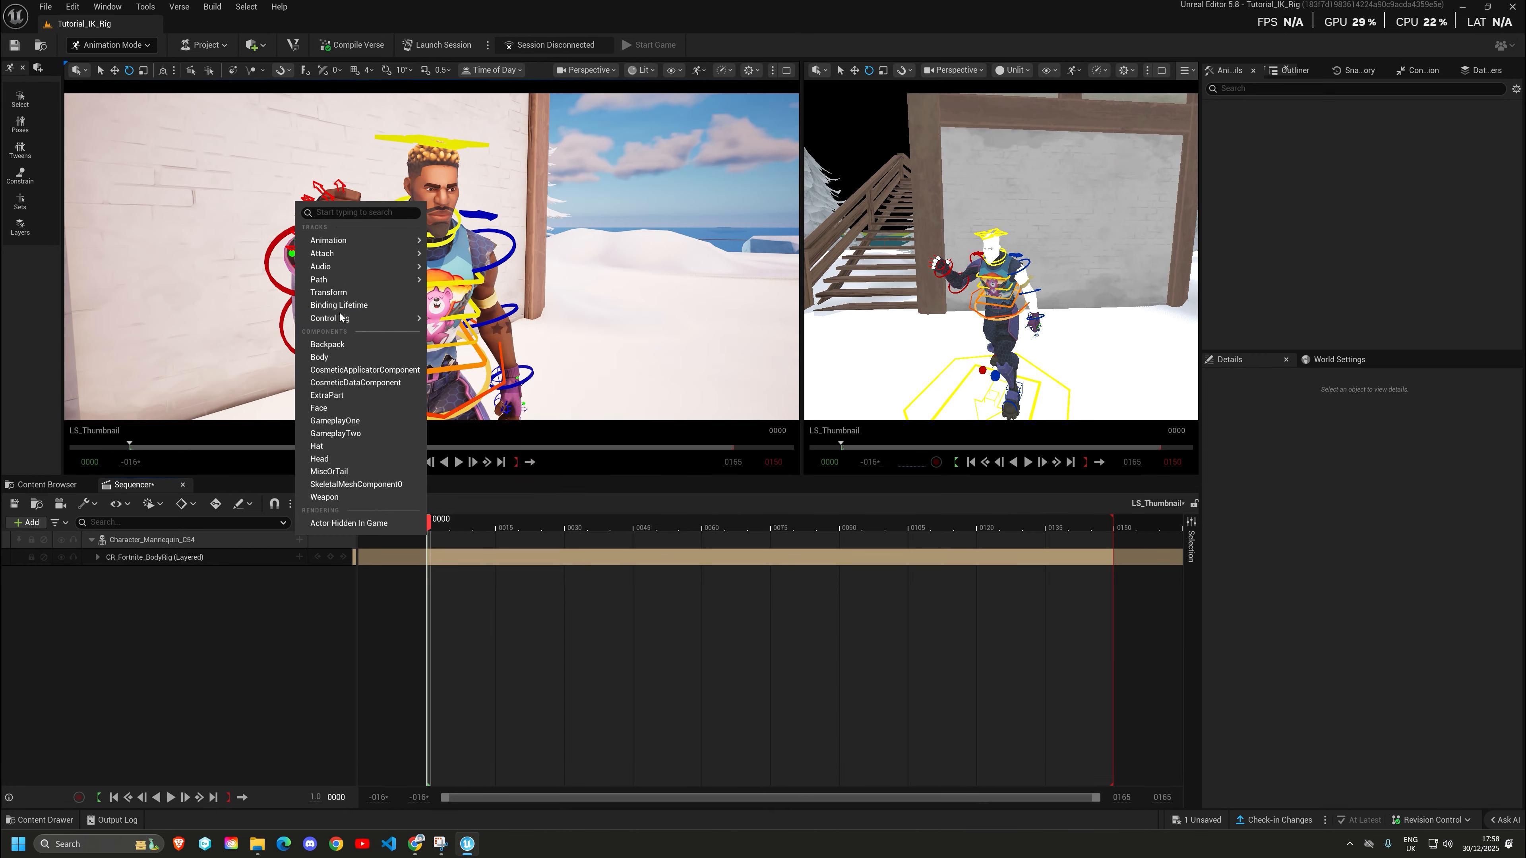
mouse_move(340, 284)
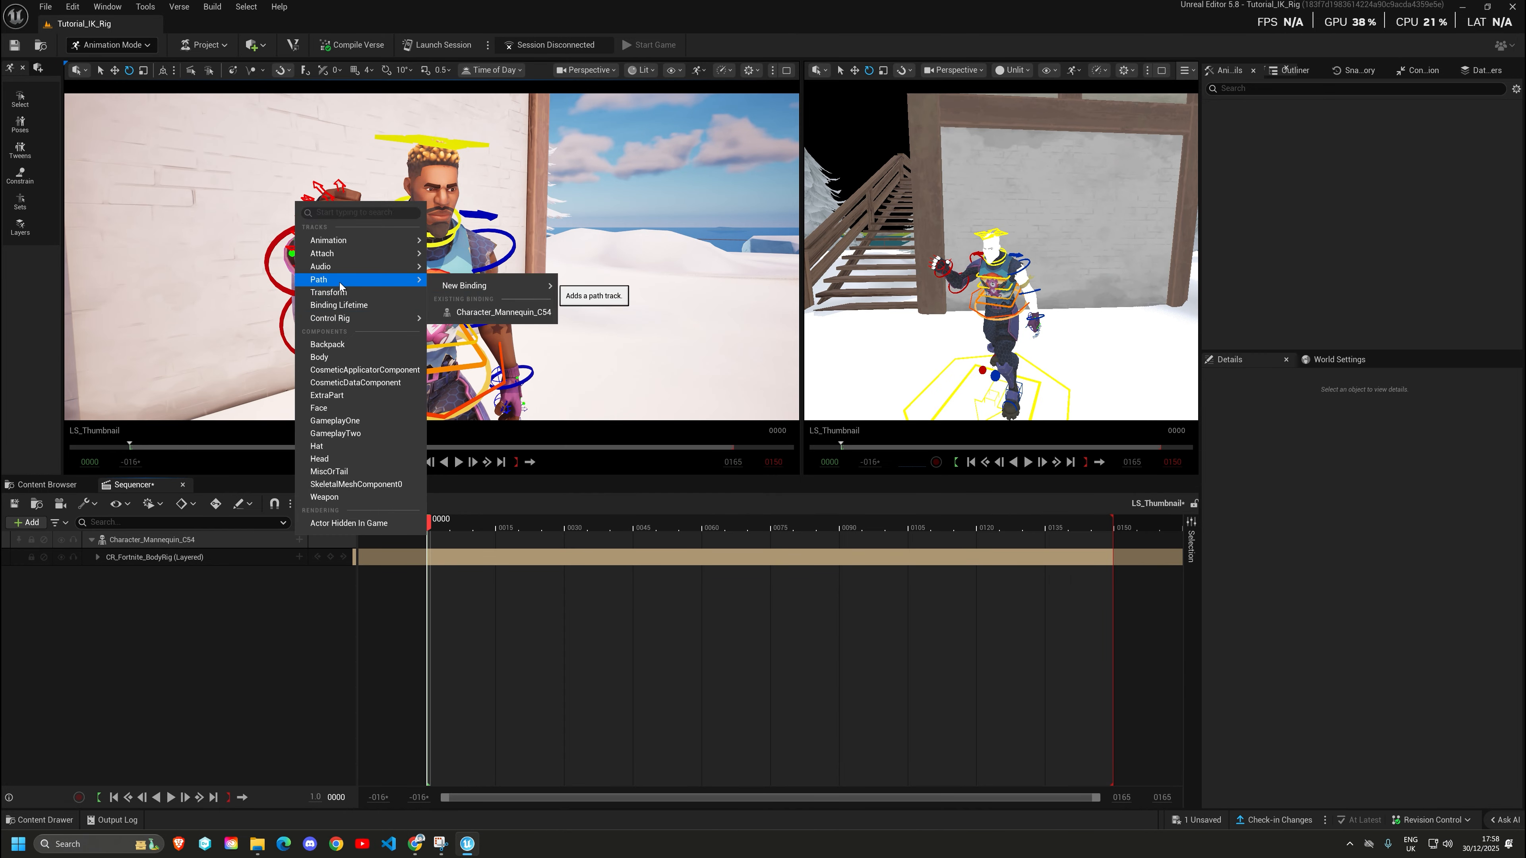
mouse_move(349, 323)
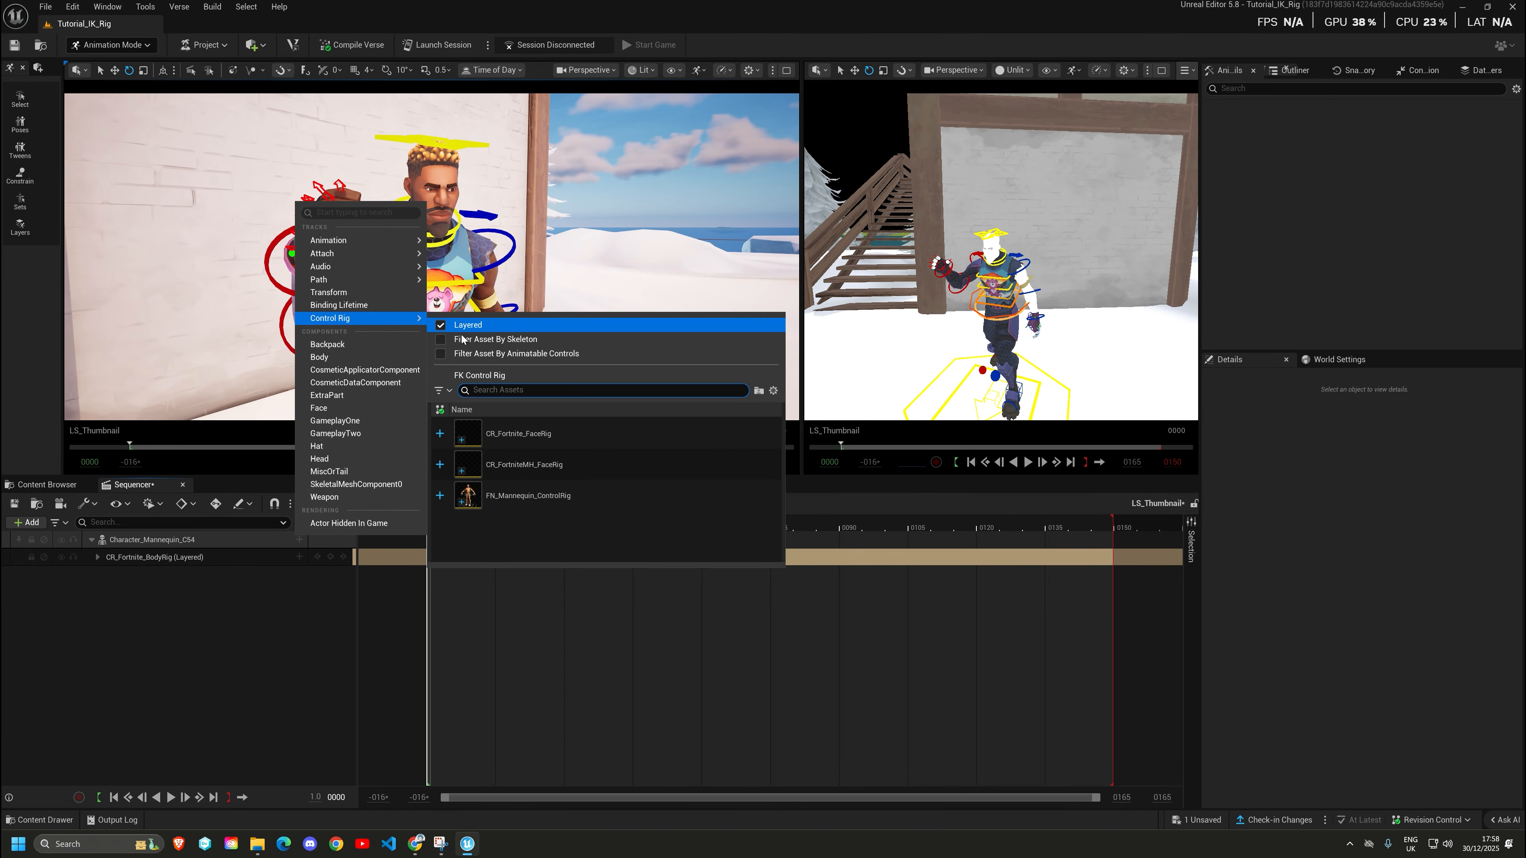
left_click(590, 435)
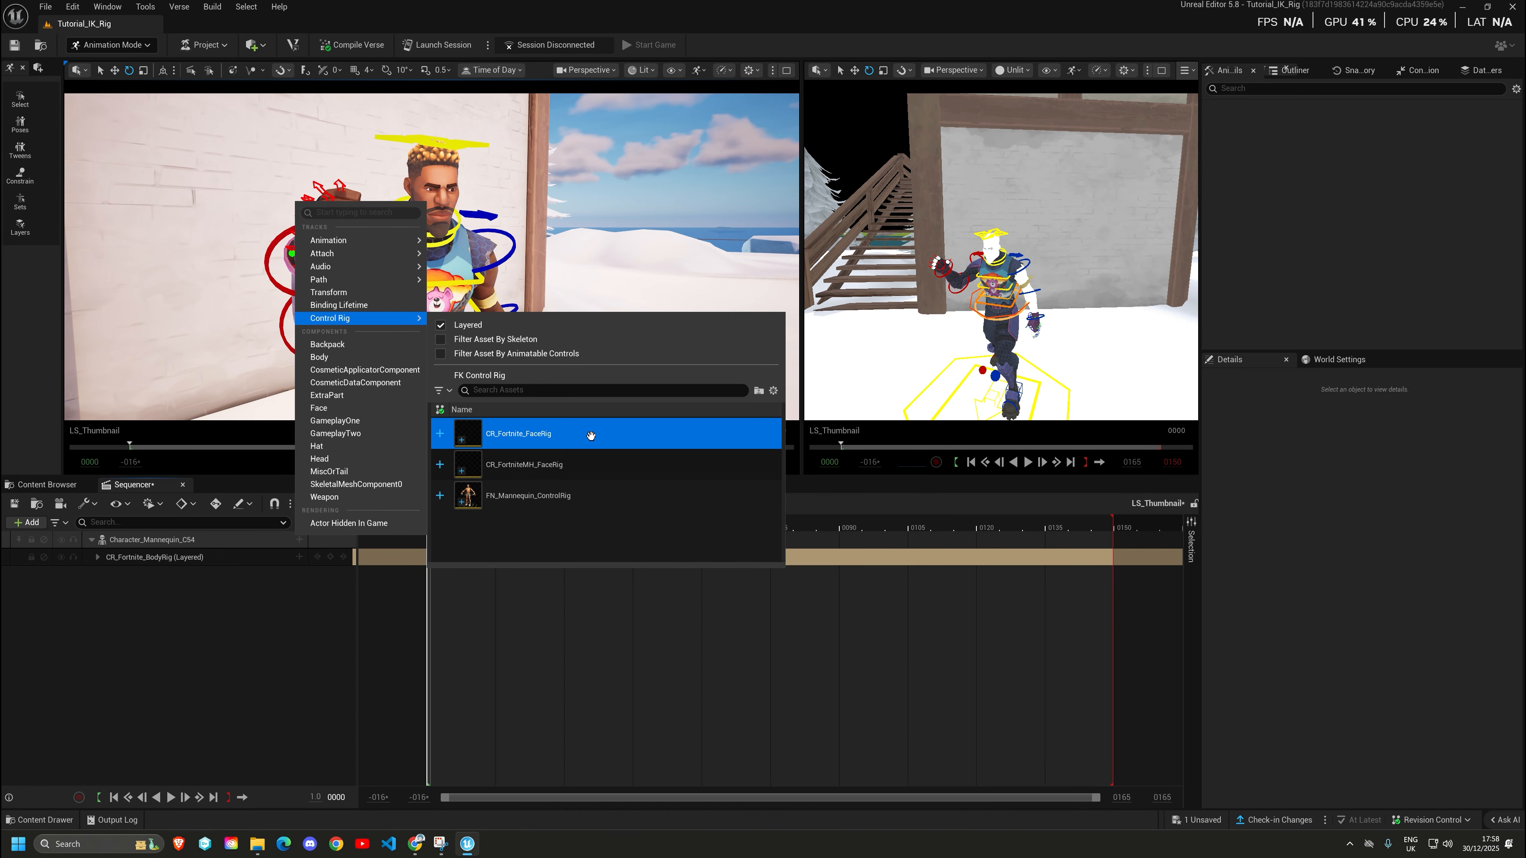
Shift the character's gaze with the face rig's Look control and work on the brow controls.
left_click_drag(589, 319, 497, 237, "alt")
scroll(498, 236, "up", 2)
scroll(497, 237, "down", 1)
middle_click_drag(498, 236, 523, 300, "alt")
scroll(524, 301, "up", 3)
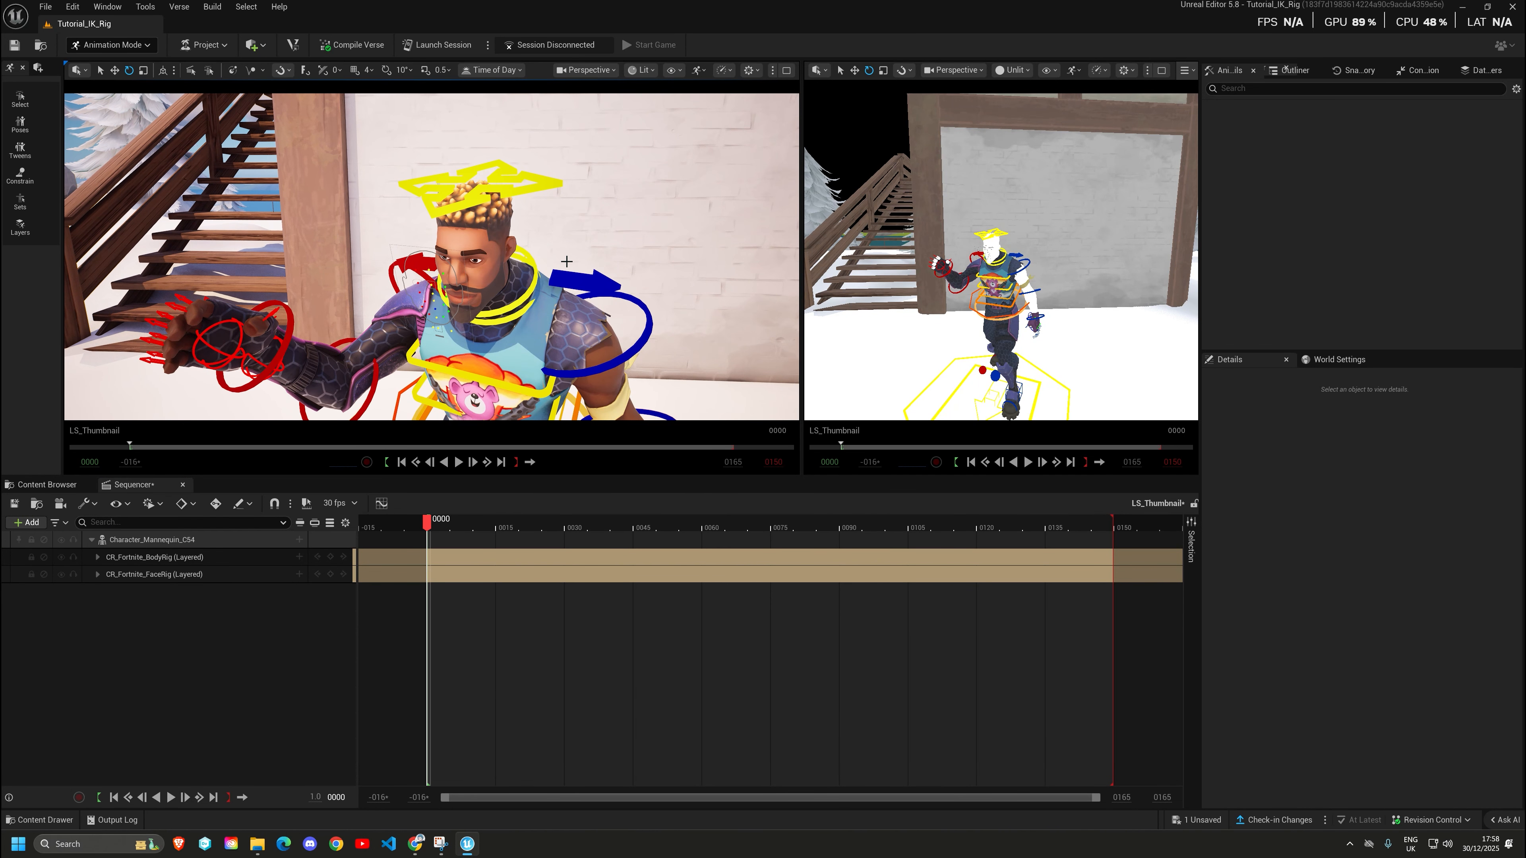
left_click_drag(524, 300, 673, 297, "alt")
scroll(610, 300, "up", 1)
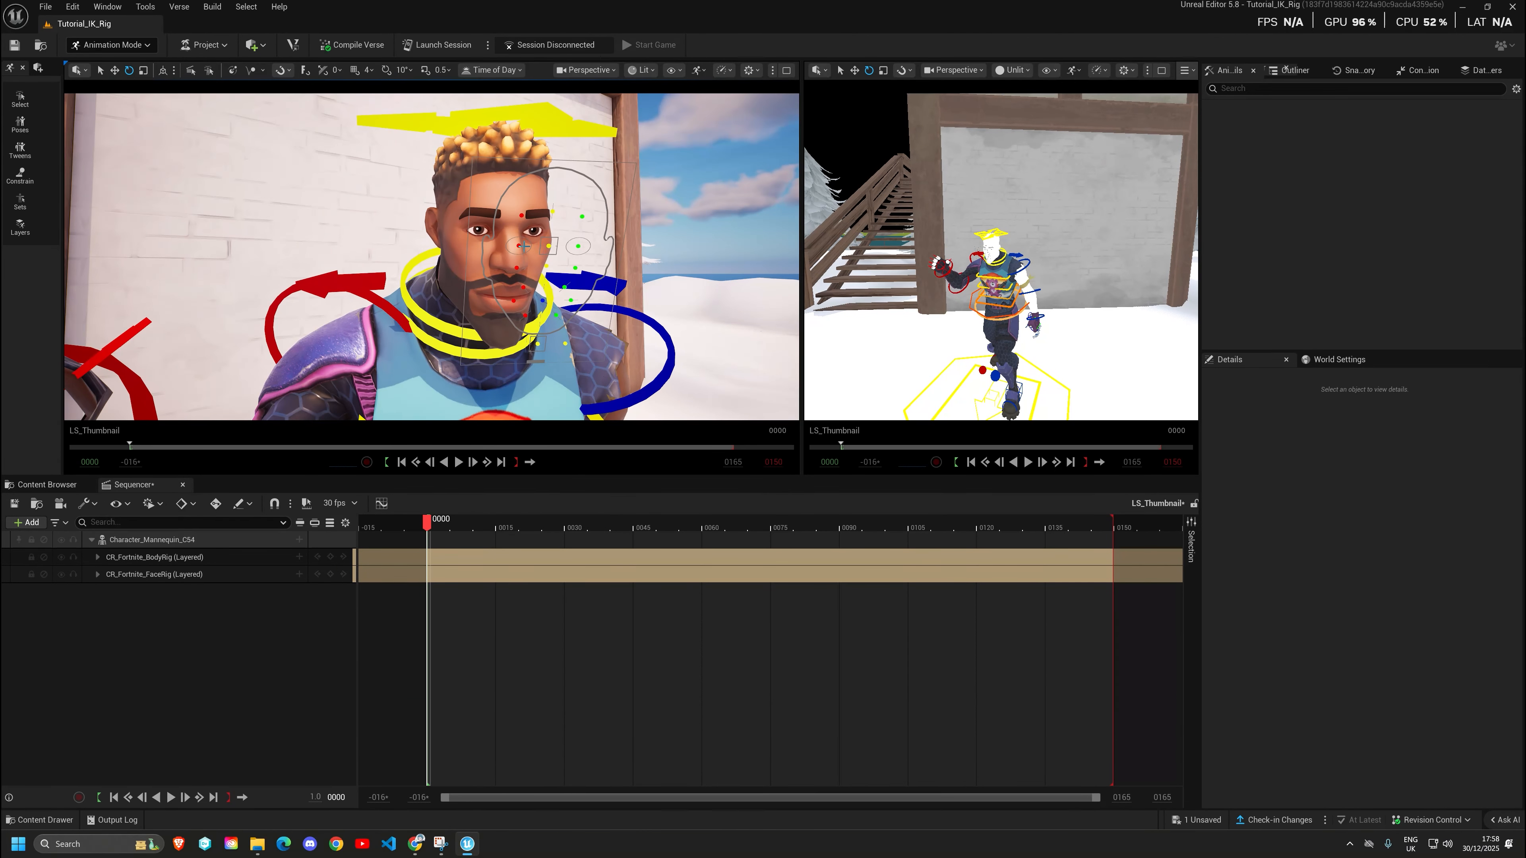
left_click(519, 245)
left_click(550, 245)
left_click(115, 71)
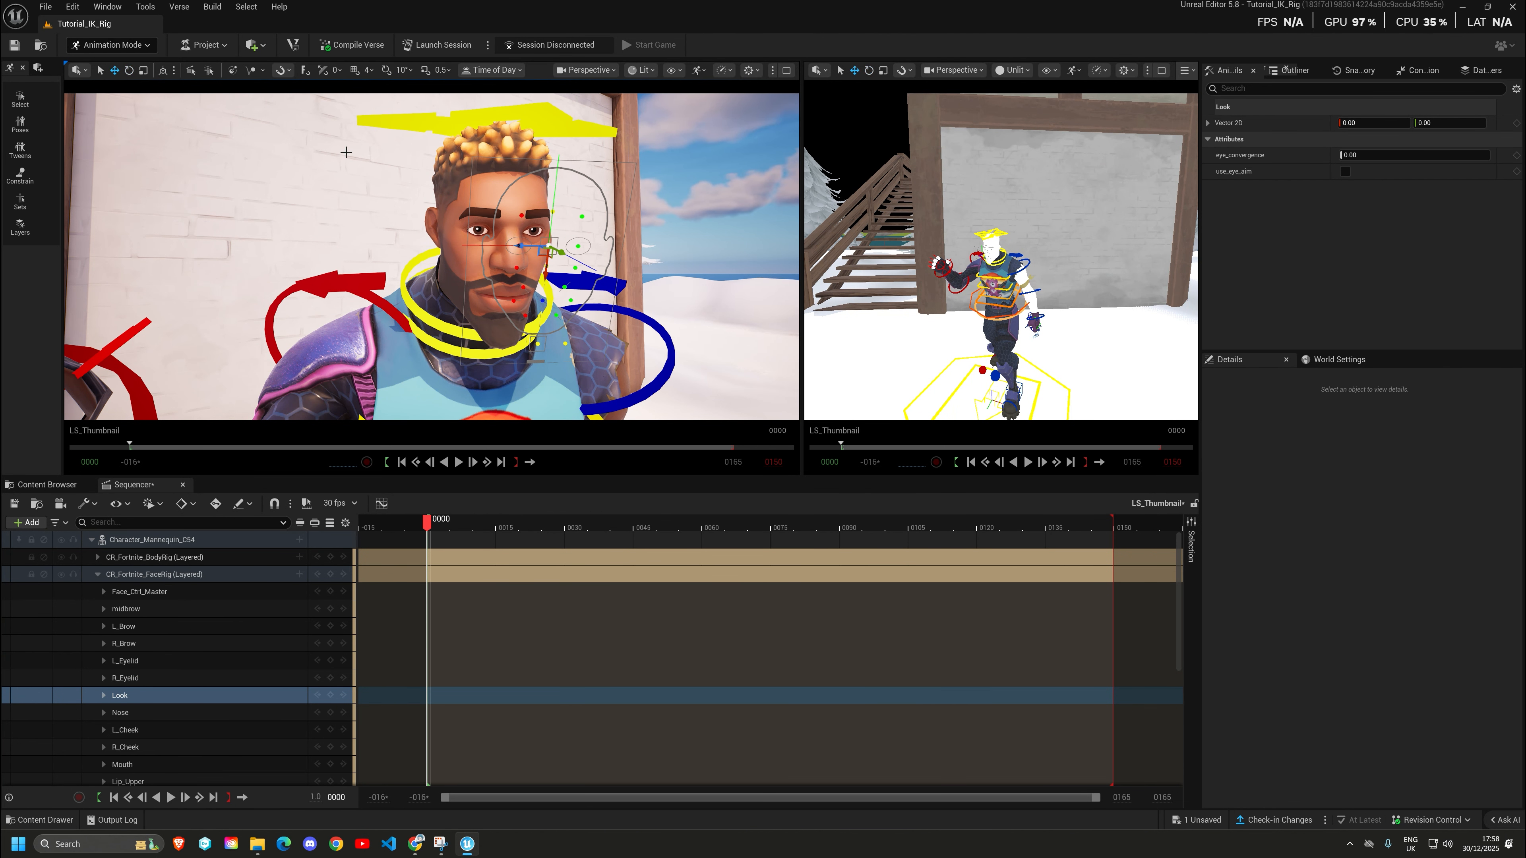
mouse_move(549, 273)
left_mouse_down()
mouse_move(551, 258)
mouse_move(548, 276)
left_mouse_up()
mouse_move(527, 246)
left_mouse_down()
mouse_move(571, 226)
mouse_move(520, 247)
mouse_move(528, 218)
mouse_move(583, 247)
mouse_move(545, 248)
left_mouse_up()
left_click(525, 218)
left_click(581, 215)
left_click(547, 211)
Move the face rig's Jaw control down and raise the right lip corner control by about 0.78.
left_click_drag(631, 274, 608, 274, "alt")
scroll(627, 291, "up", 3)
left_click(713, 339)
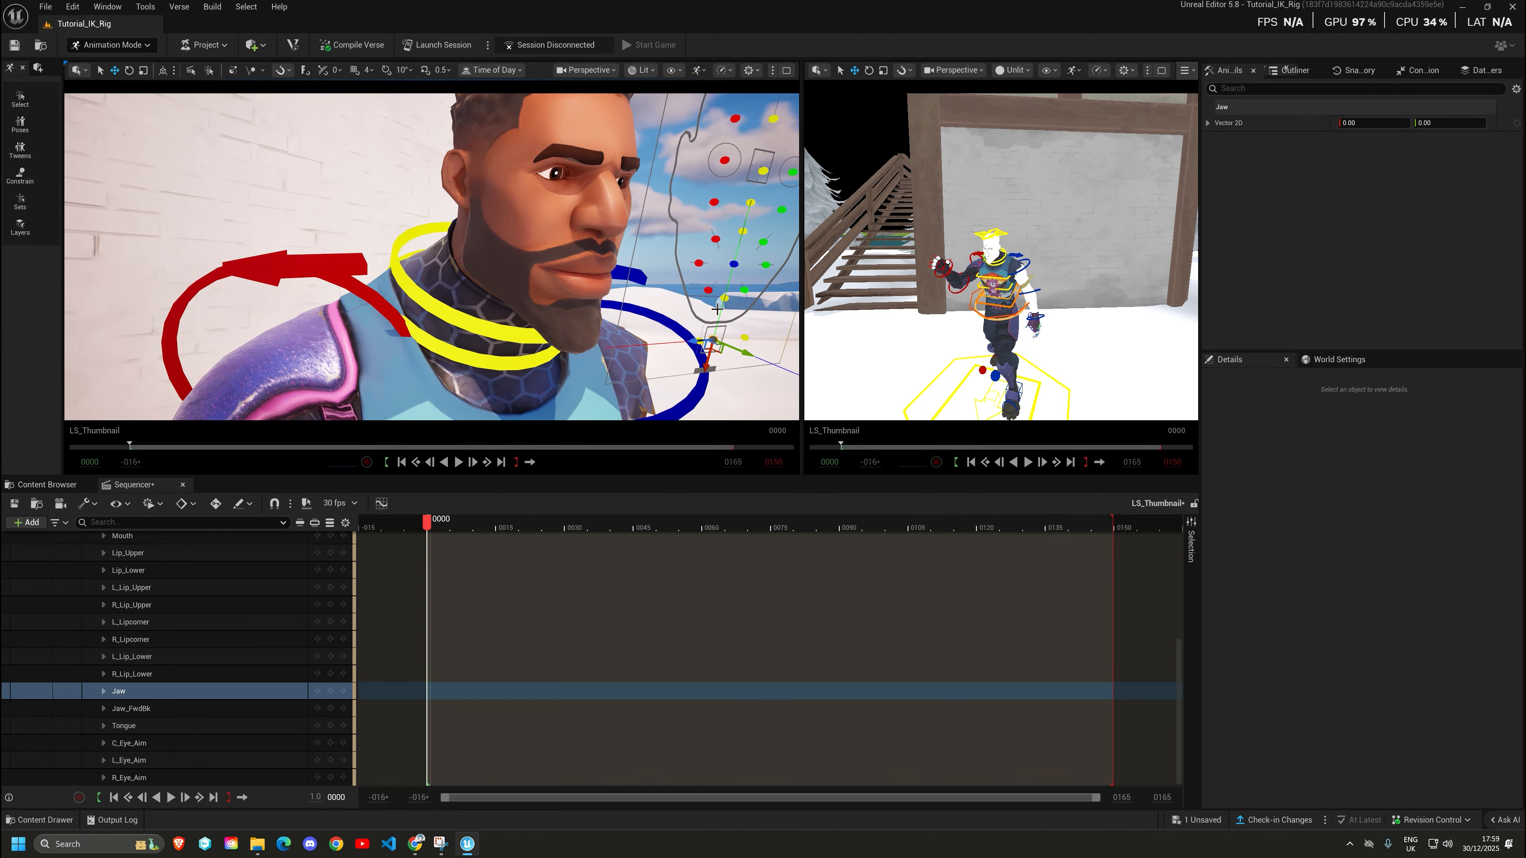
scroll(714, 339, "down", 2)
left_click_drag(663, 347, 662, 352)
left_click(652, 261)
left_click_drag(647, 285, 650, 275)
Review the full-body pose from the side and select the right hand's FK control.
left_click_drag(697, 322, 556, 352, "alt")
scroll(623, 325, "down", 5)
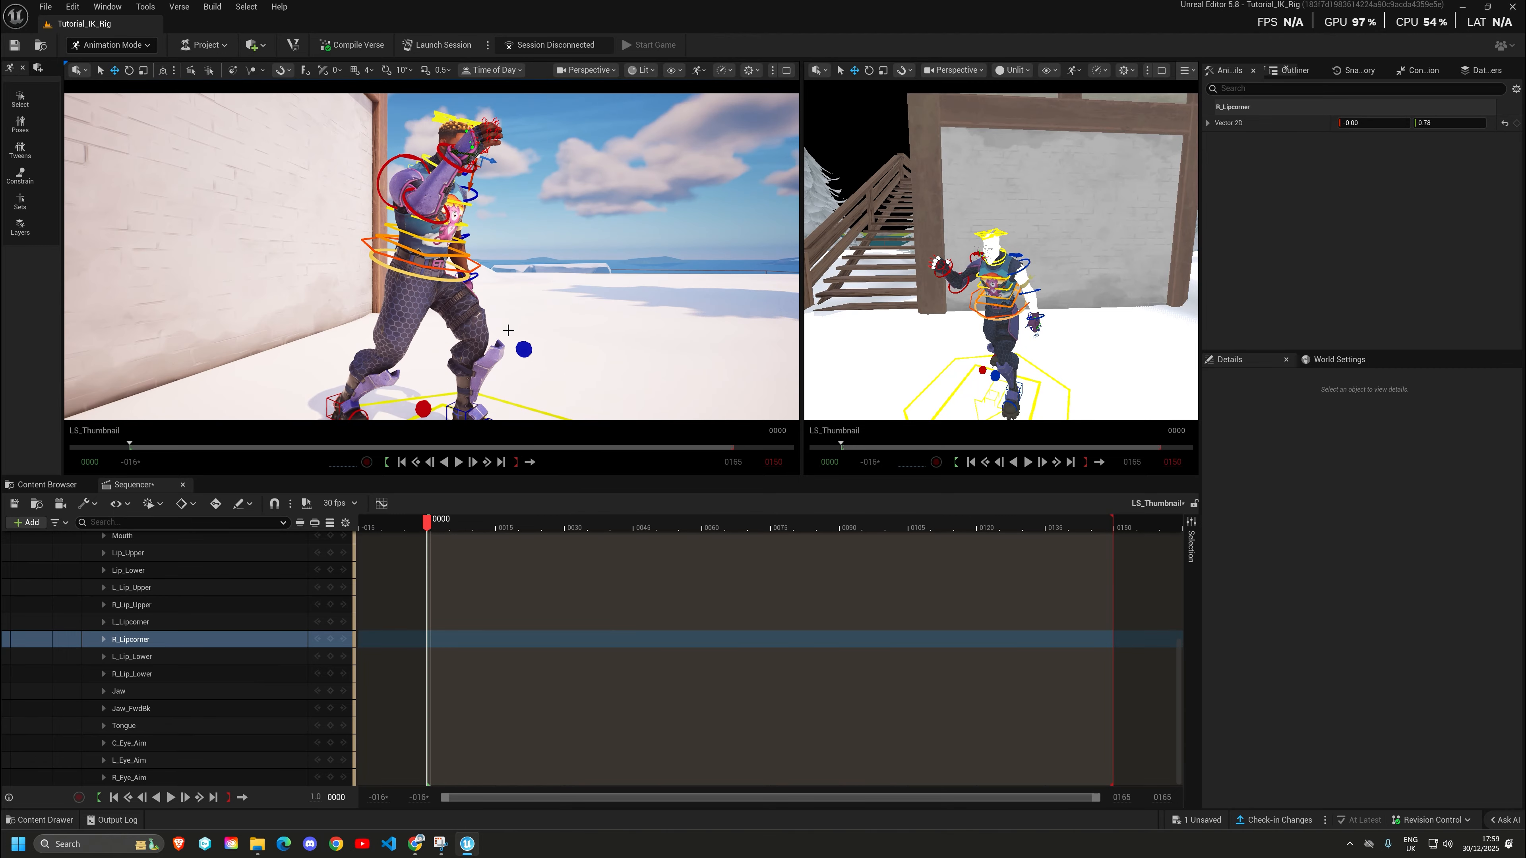
middle_click_drag(555, 352, 474, 259)
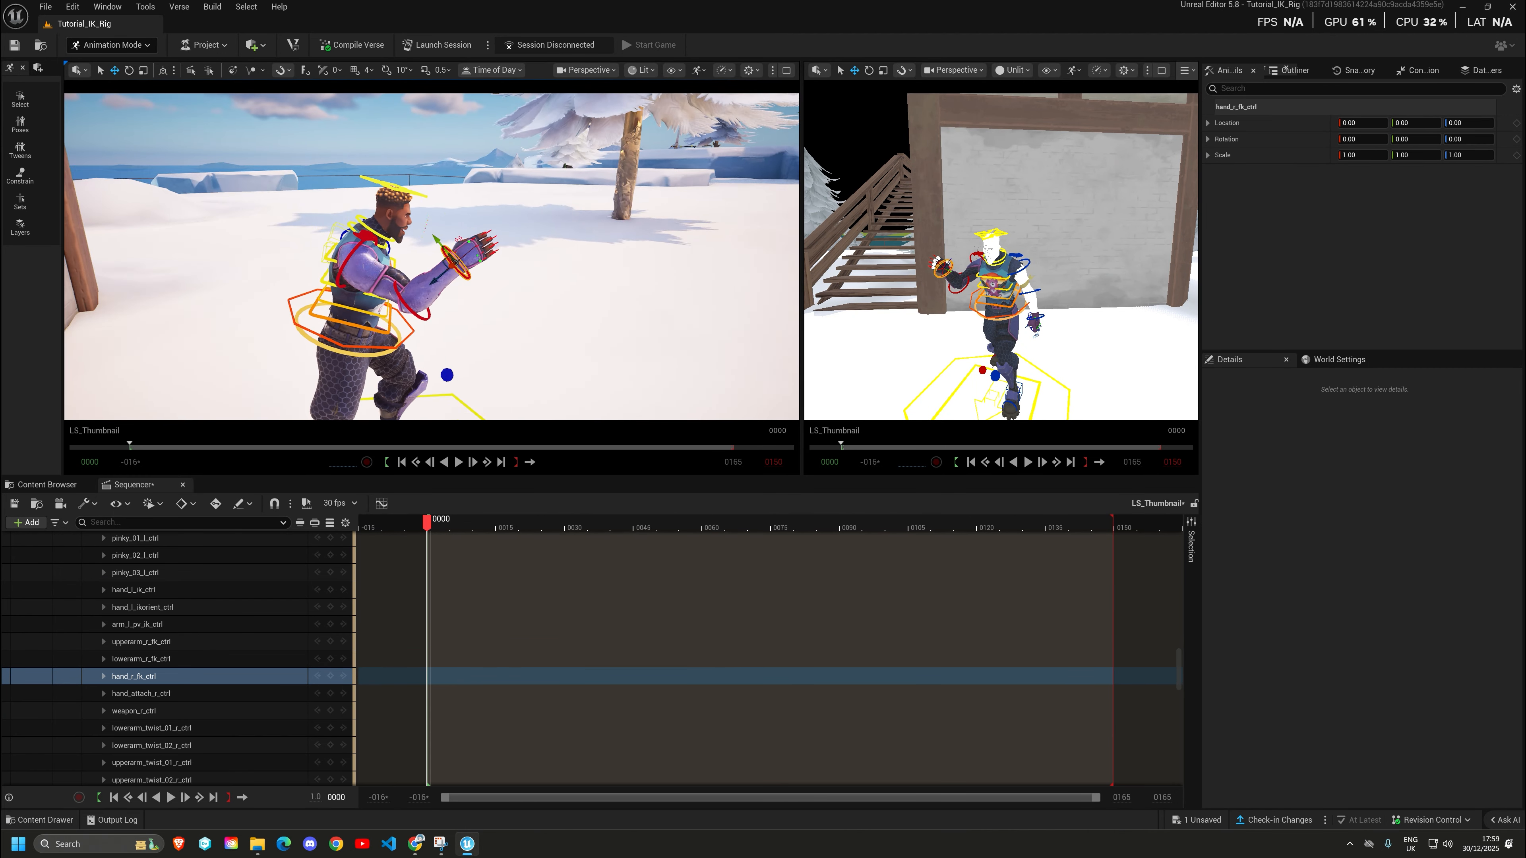
scroll(431, 257, "up", 2)
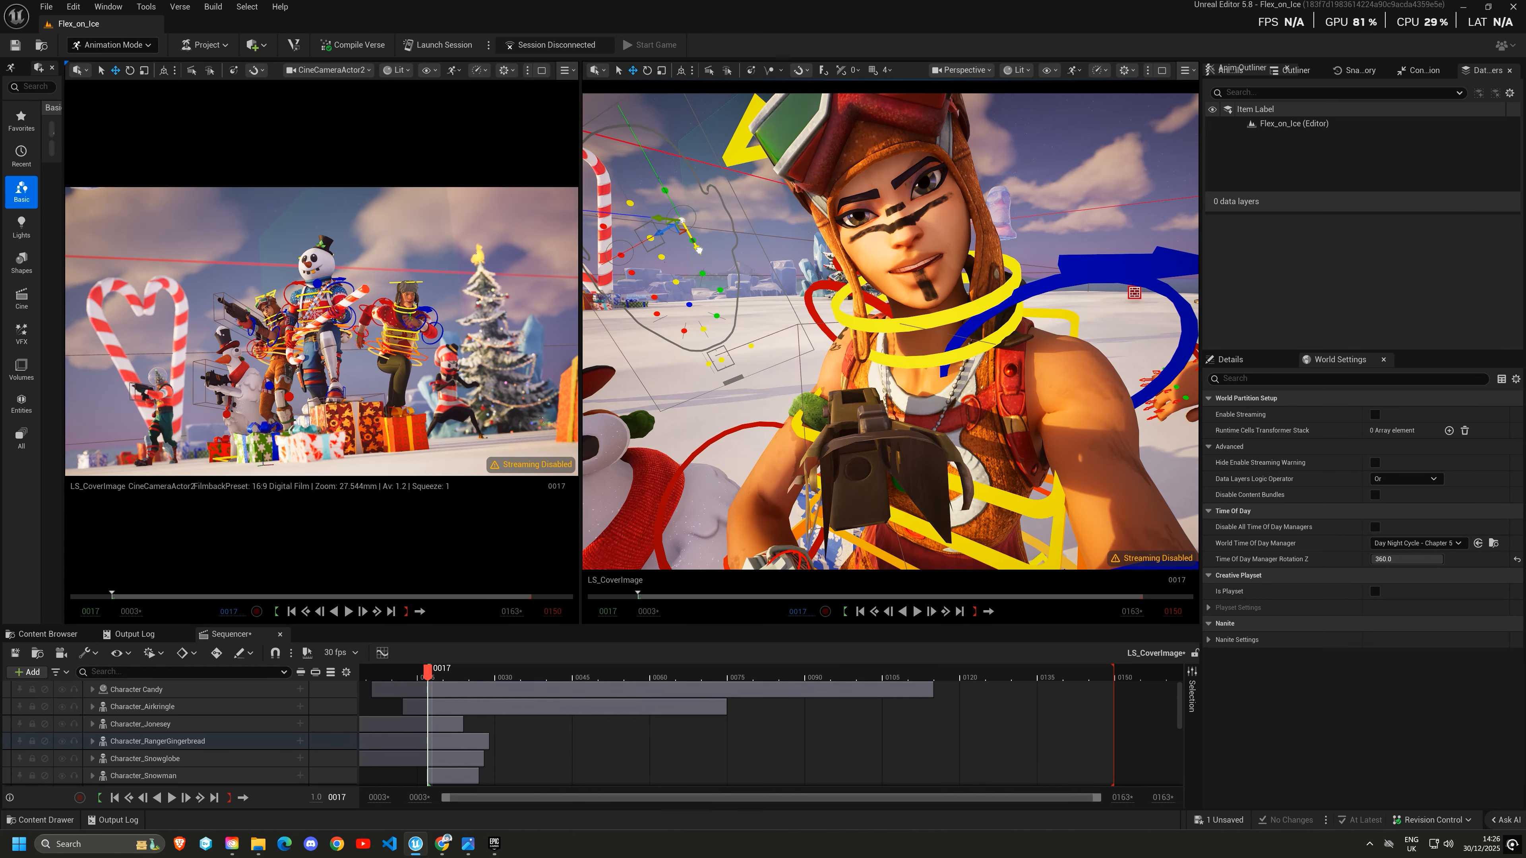
In the Flex_on_Ice project's LS_CoverImage sequence, adjust the gingerbread character's face control and move its left foot control.
left_click(662, 256)
left_click_drag(671, 268, 766, 280)
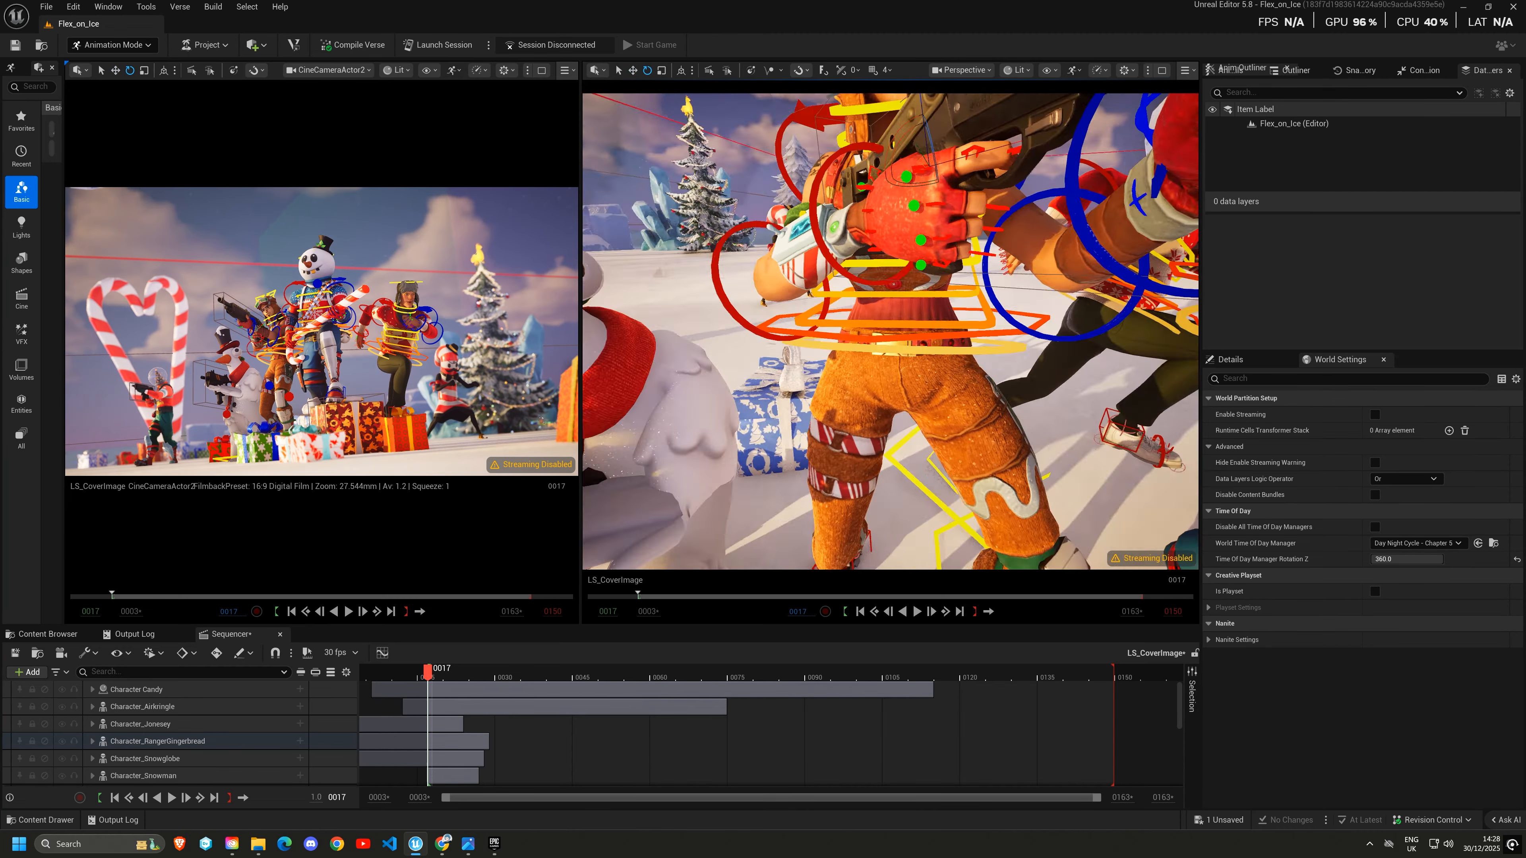
left_click_drag(889, 331, 937, 331, "alt")
middle_click_drag(889, 331, 892, 385)
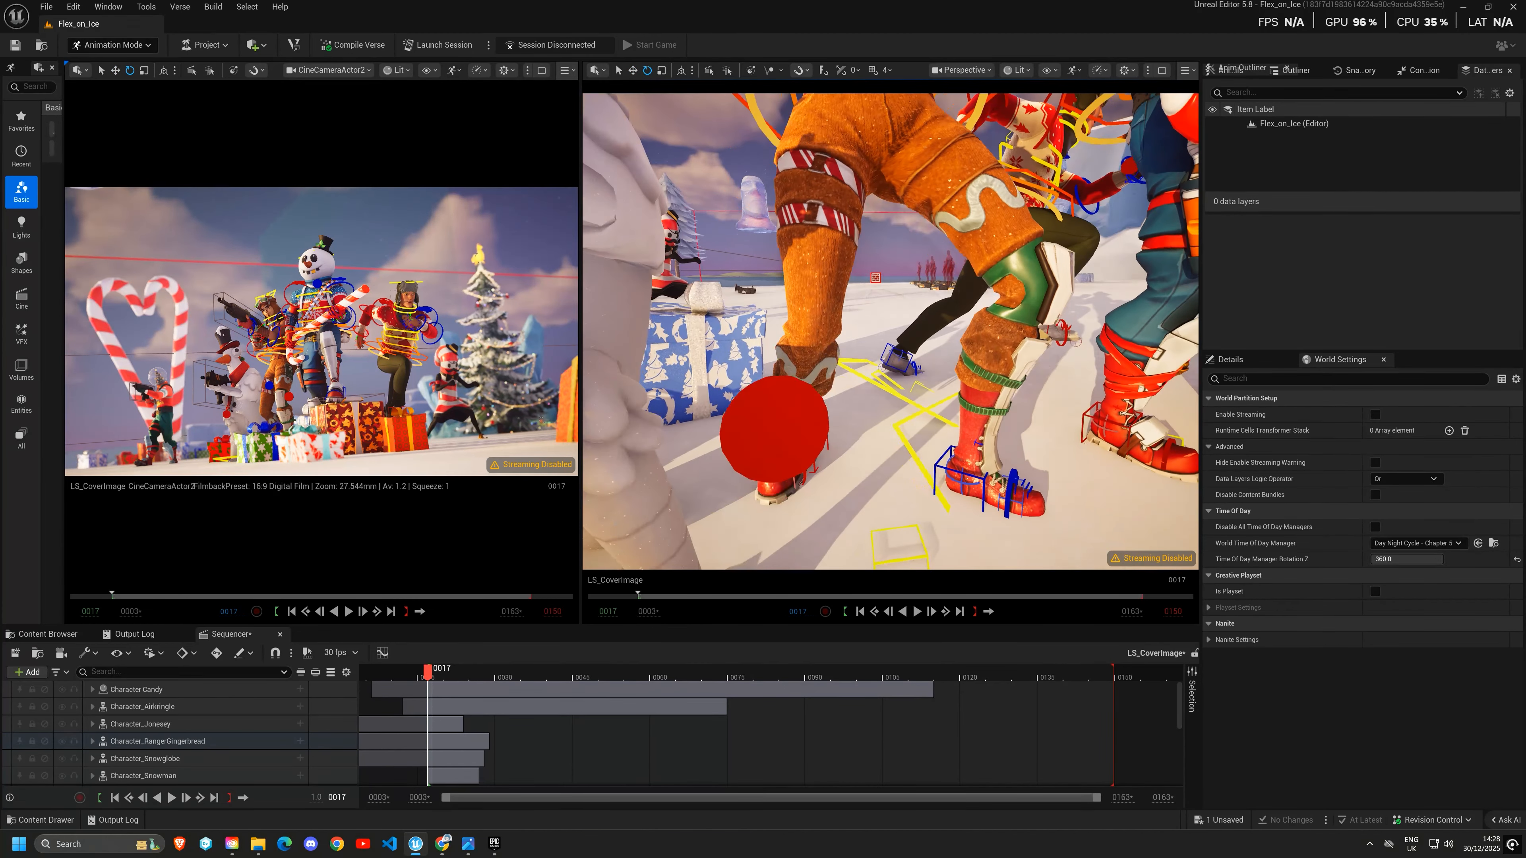
left_click(952, 476)
left_click_drag(727, 162, 760, 147, "alt")
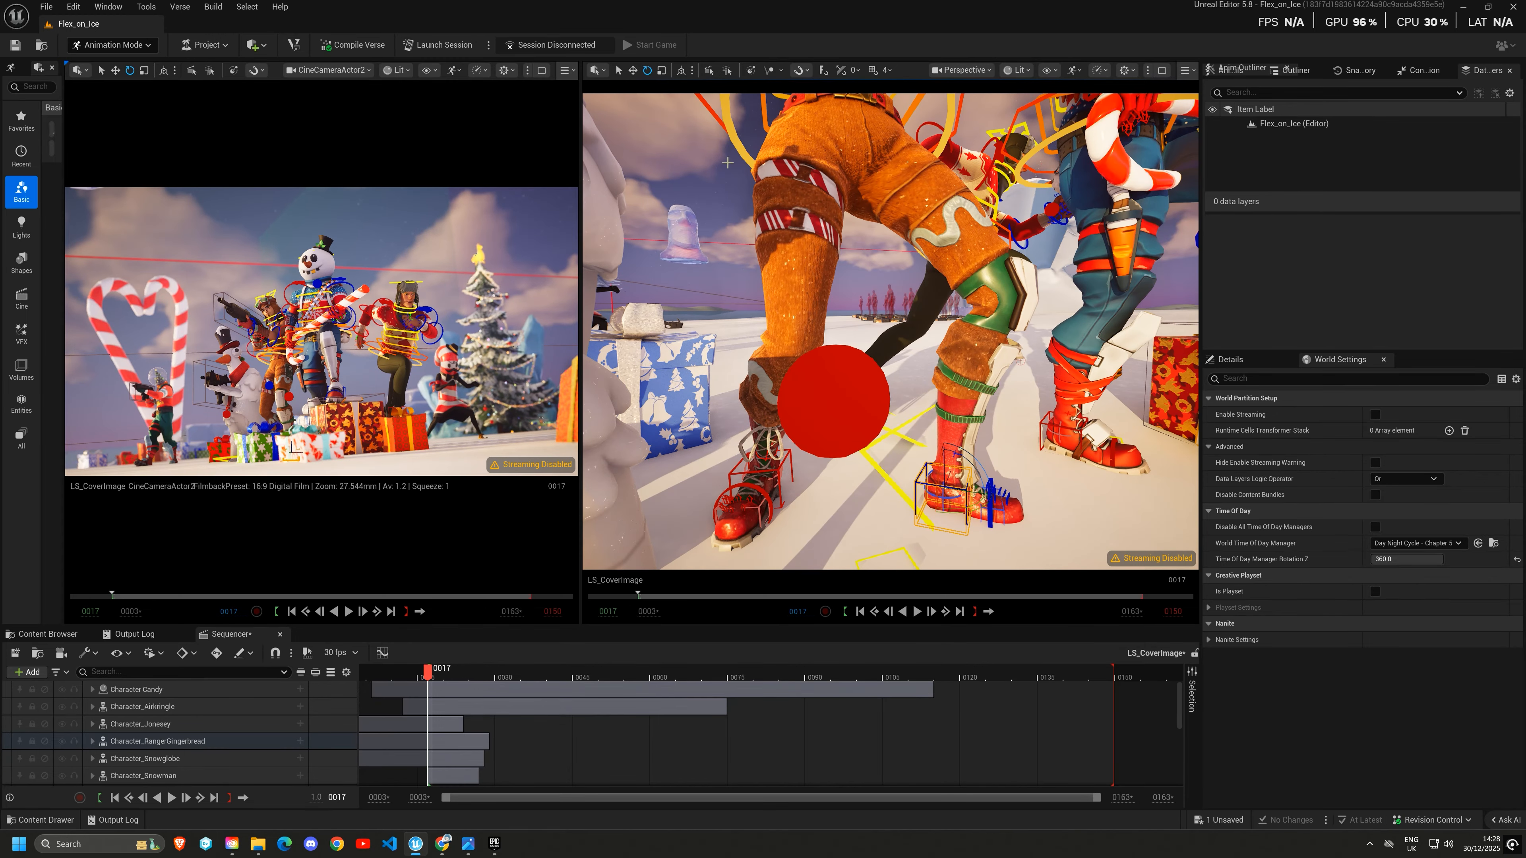
left_click_drag(943, 464, 1051, 441)
right_click_drag(1113, 369, 973, 321)
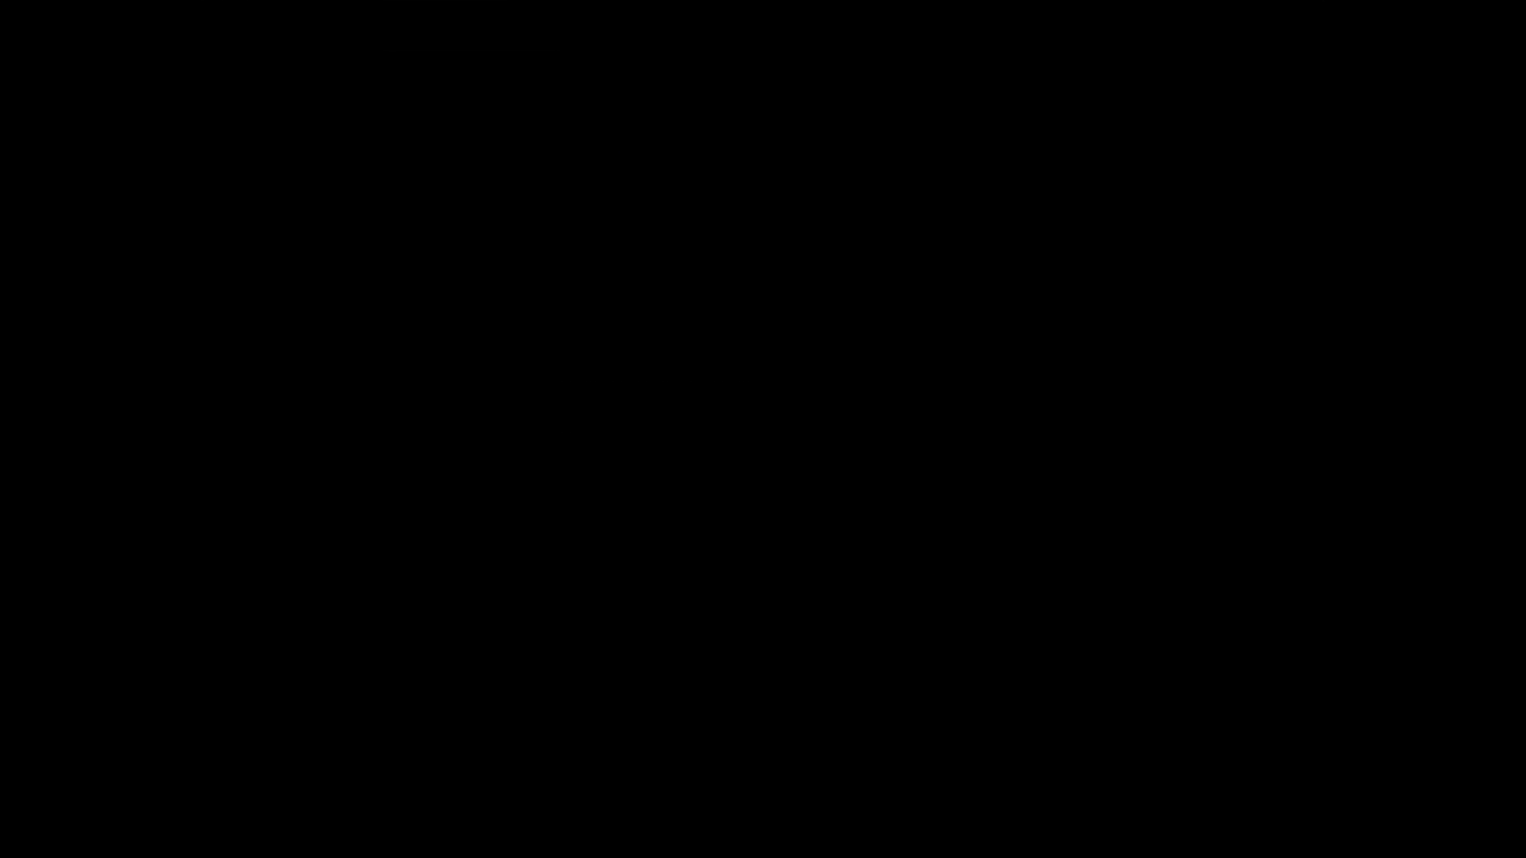